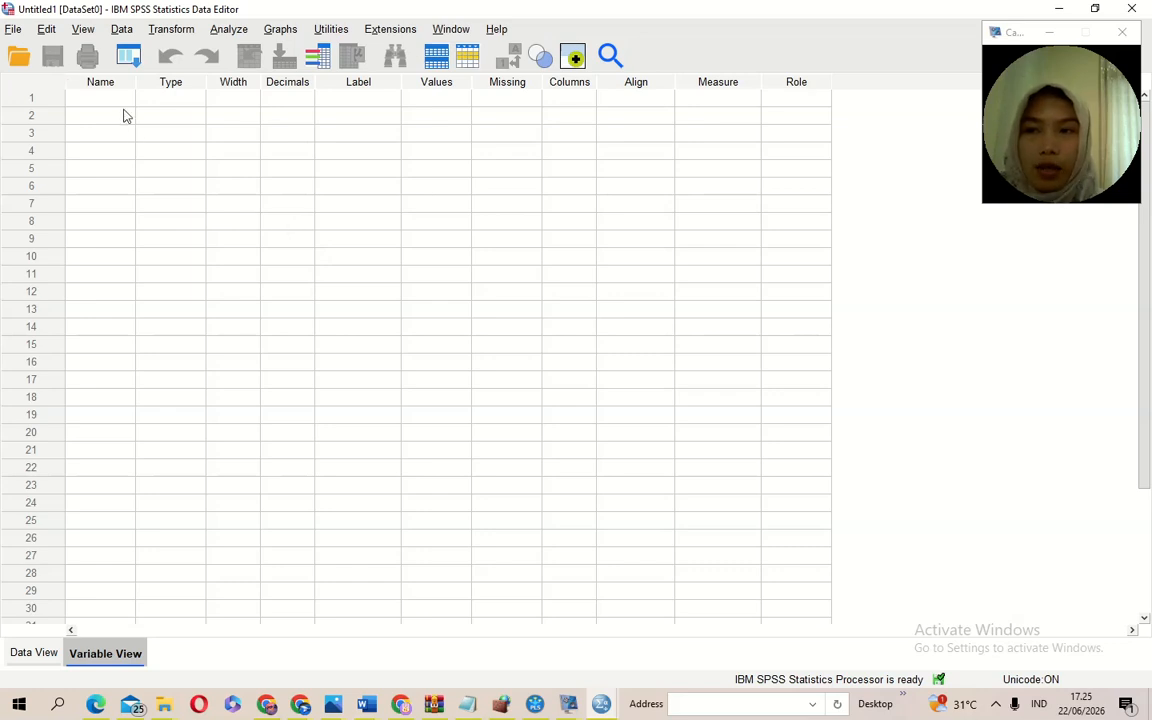
Import Sheet1 of the Excel file Data UAS_Stattistika Ekonomi.xlsx from Documents, reading variable names from the first row
click(14, 31)
click(17, 34)
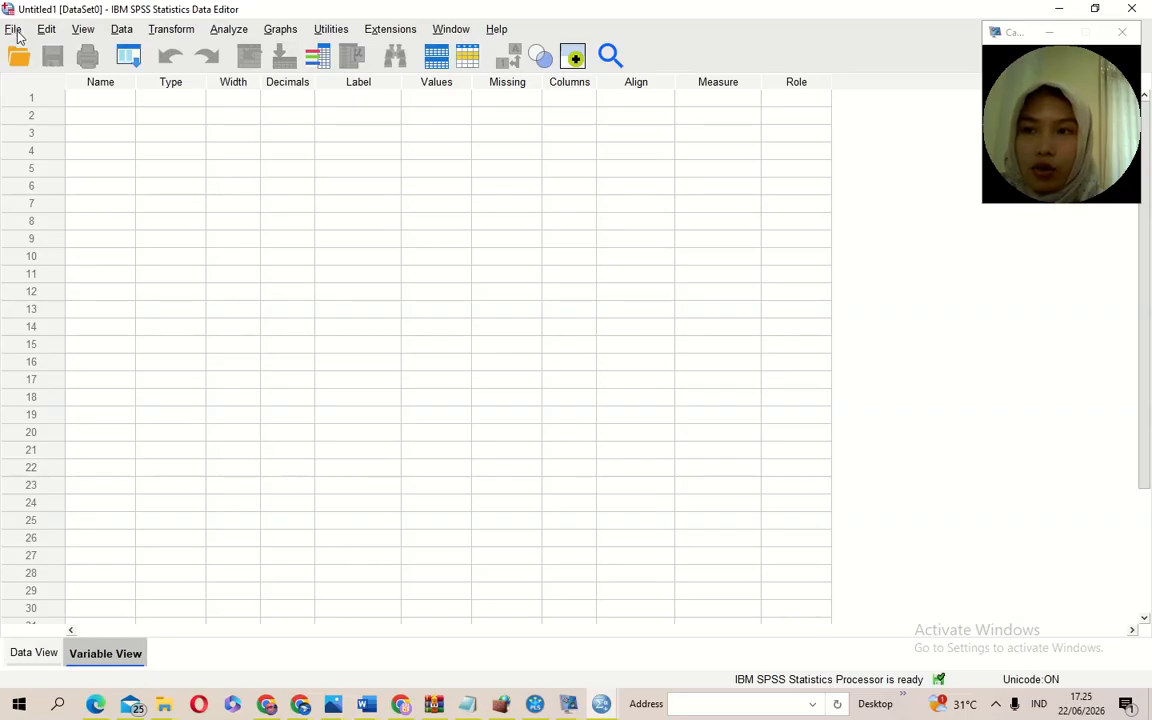
click(16, 33)
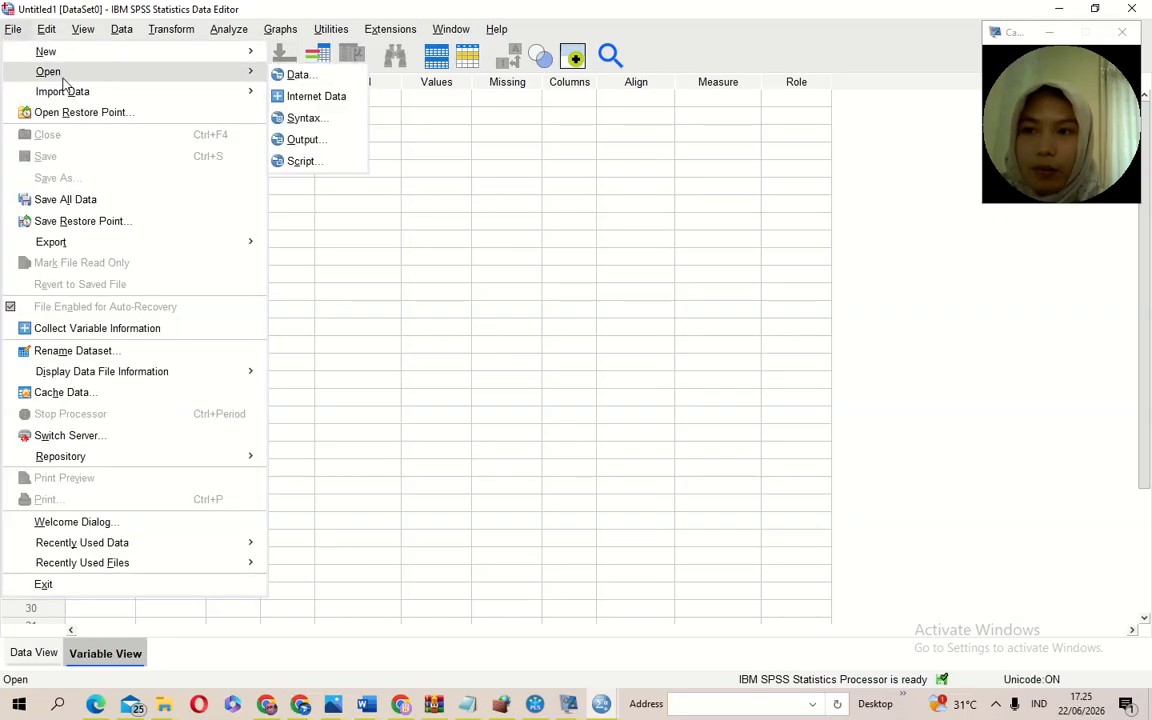
mouse_move(121, 96)
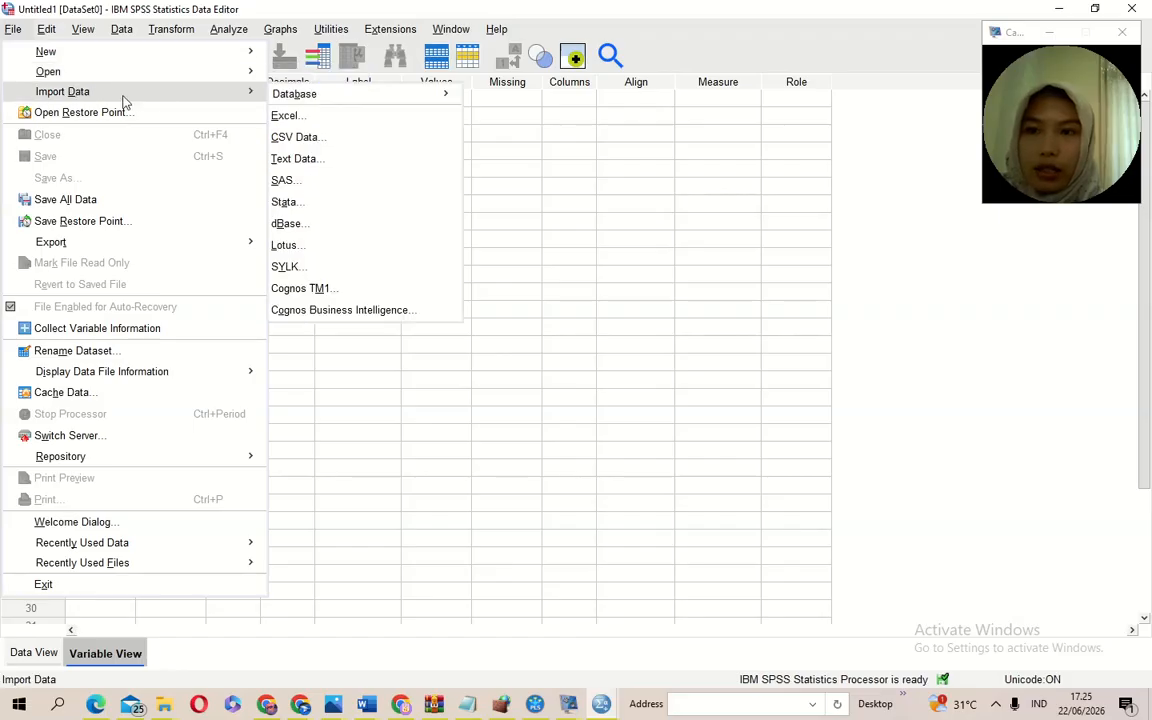
click(284, 117)
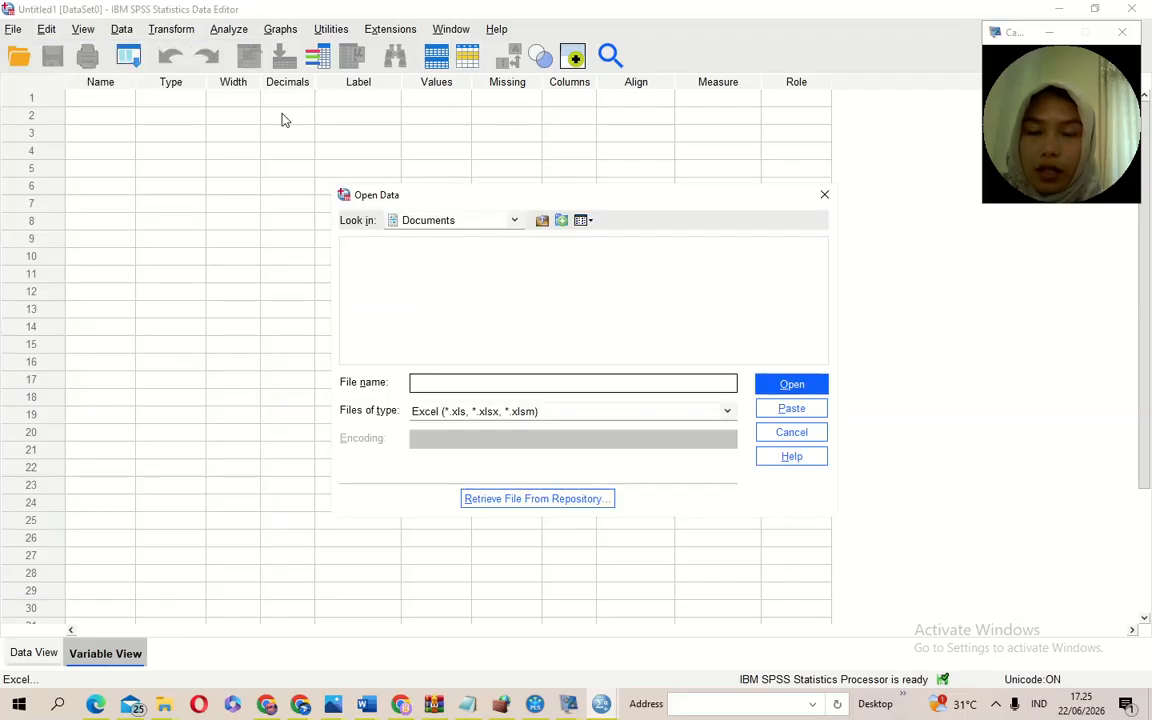
click(513, 220)
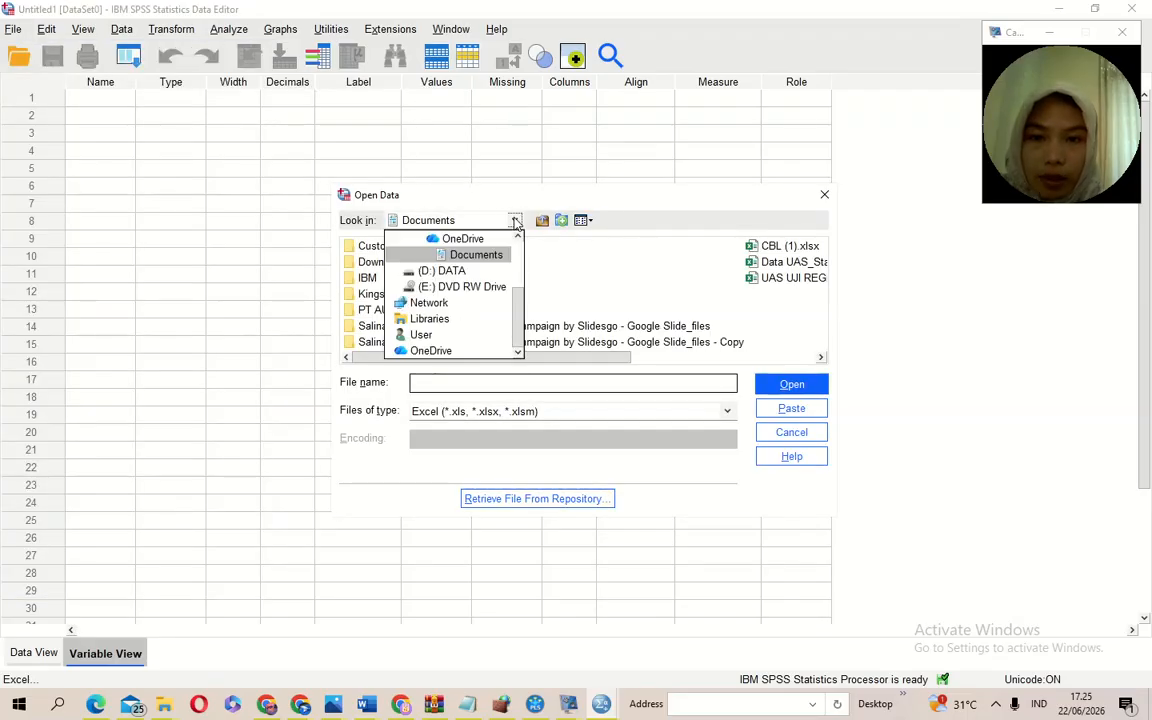
click(545, 259)
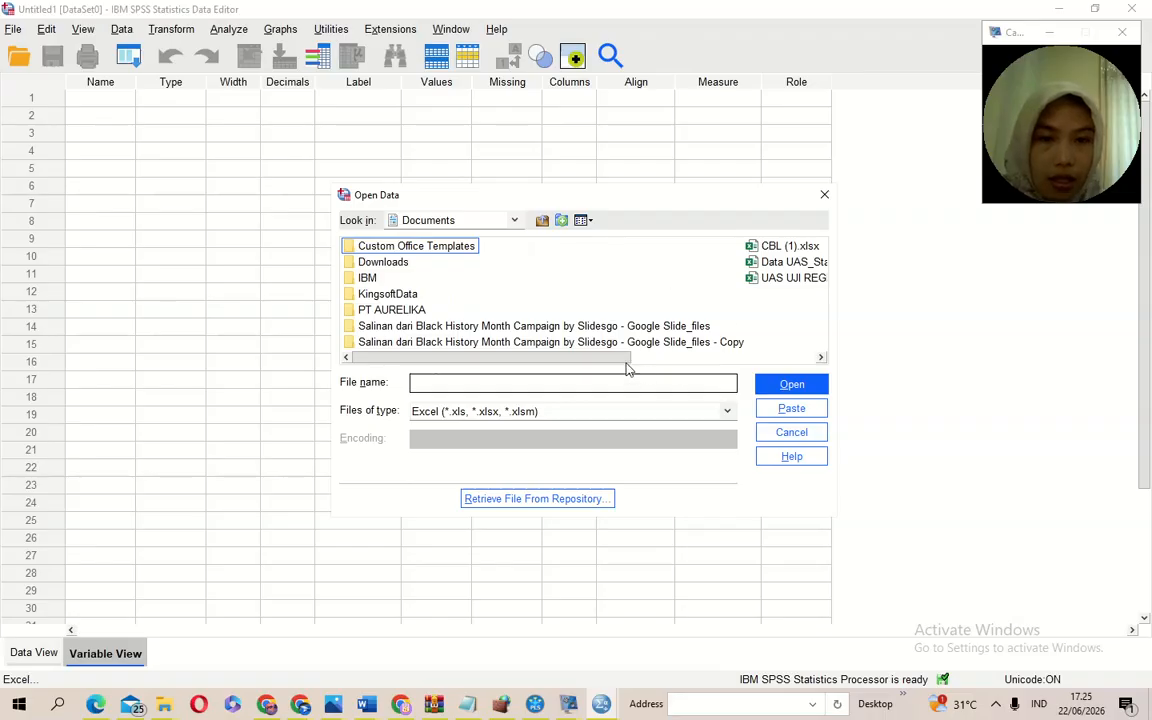
drag(625, 360, 706, 356)
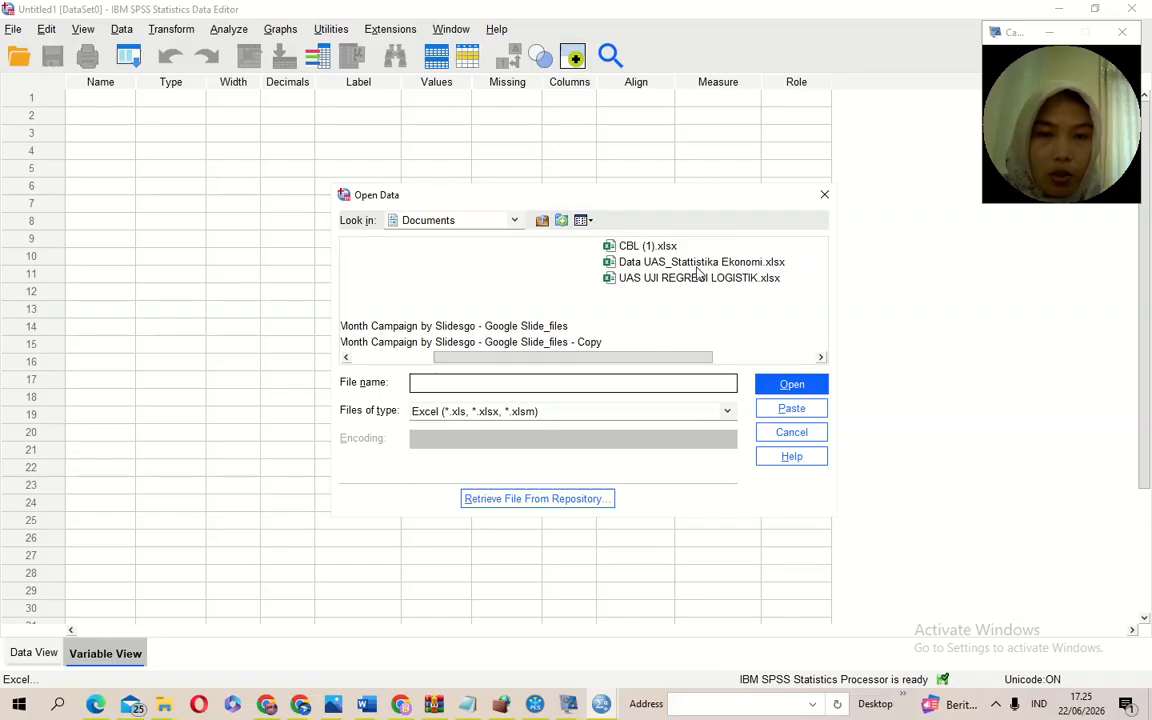
click(695, 266)
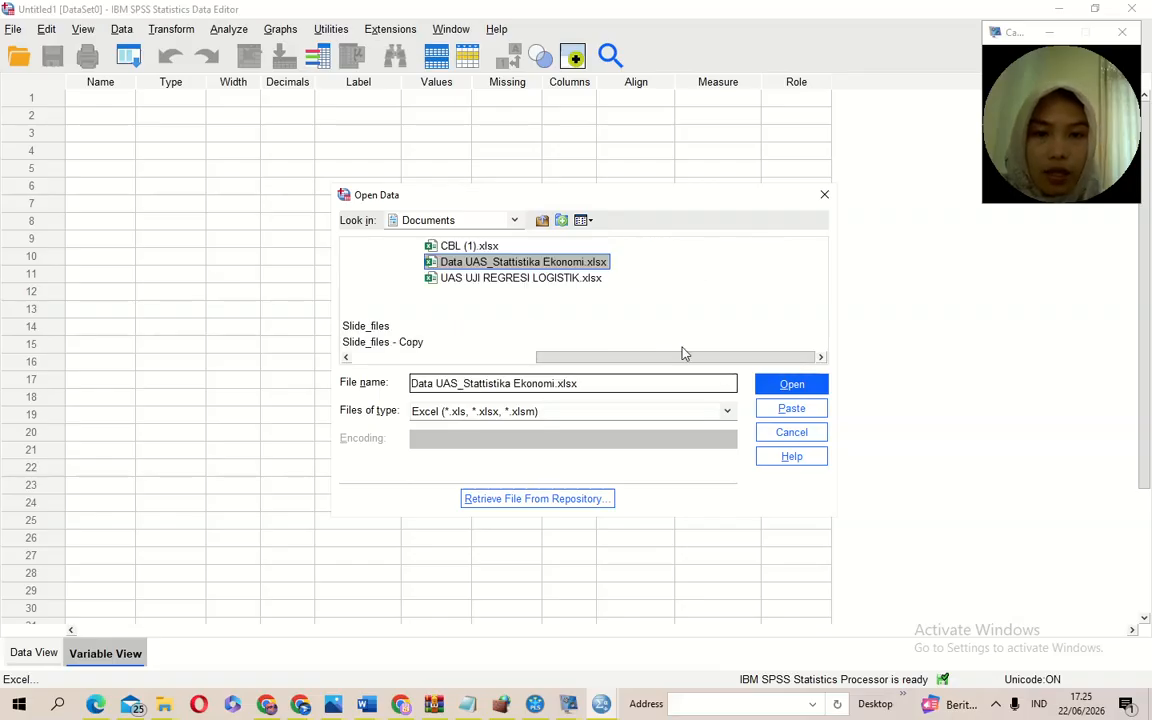
click(780, 411)
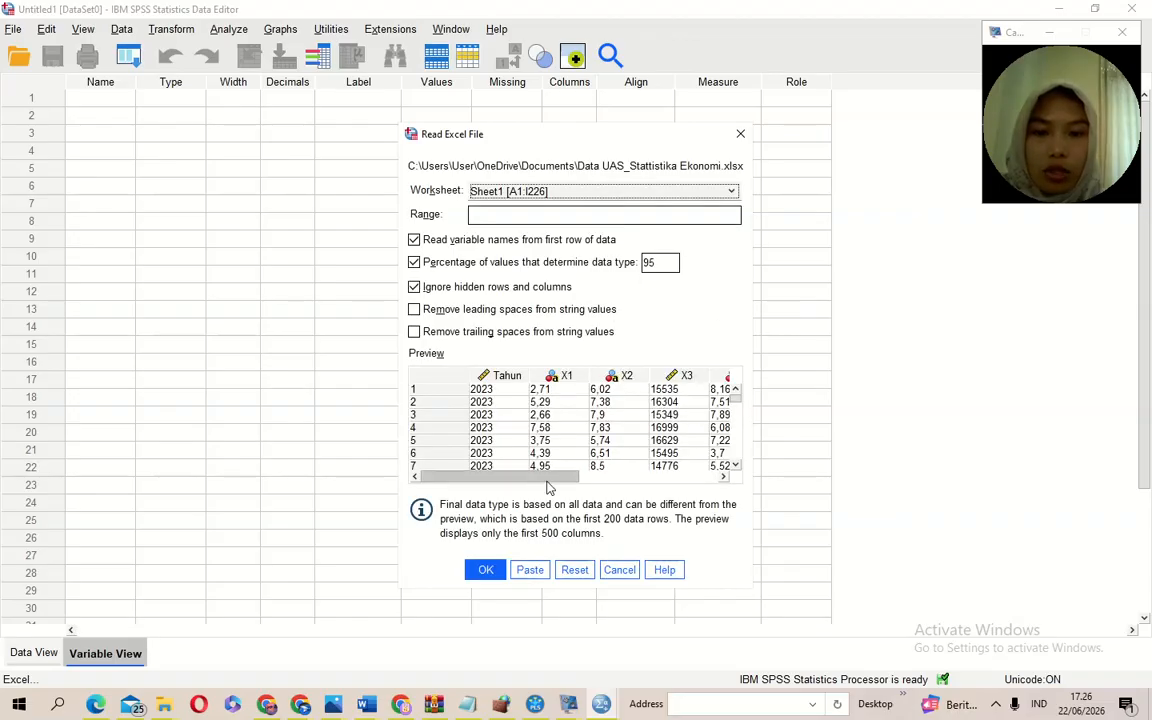
click(485, 569)
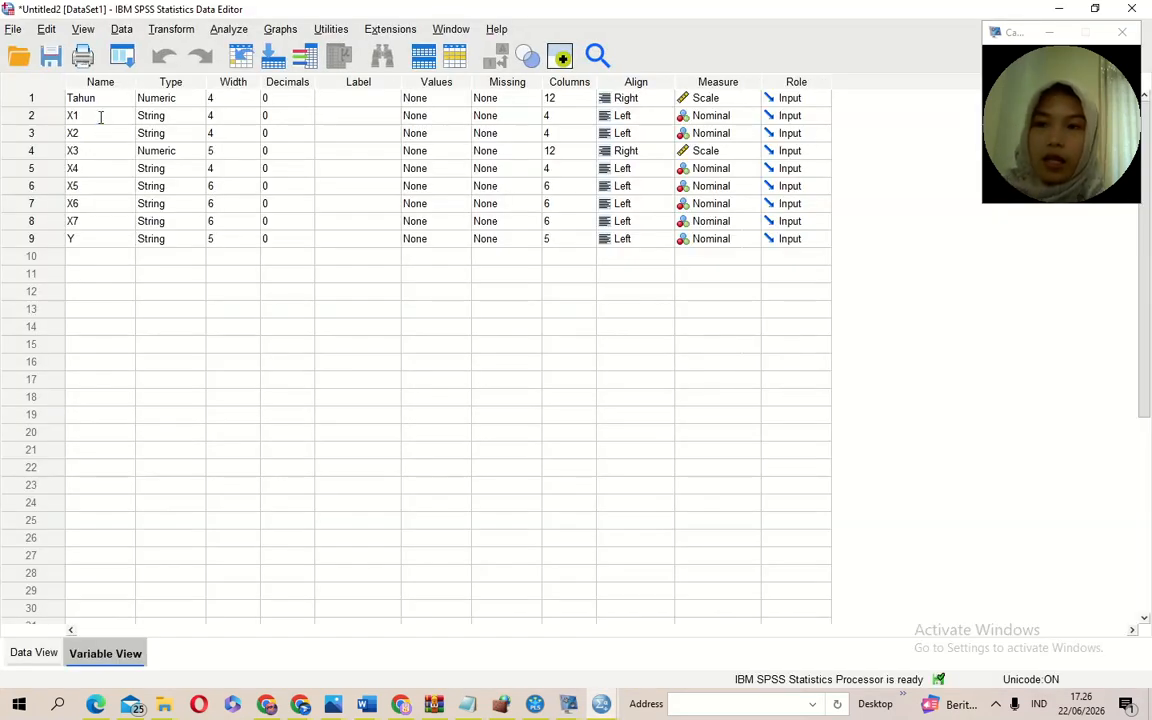
Rename variable X1 as X1inflasi and variable X2 as X2sukubunga
double_click(100, 116)
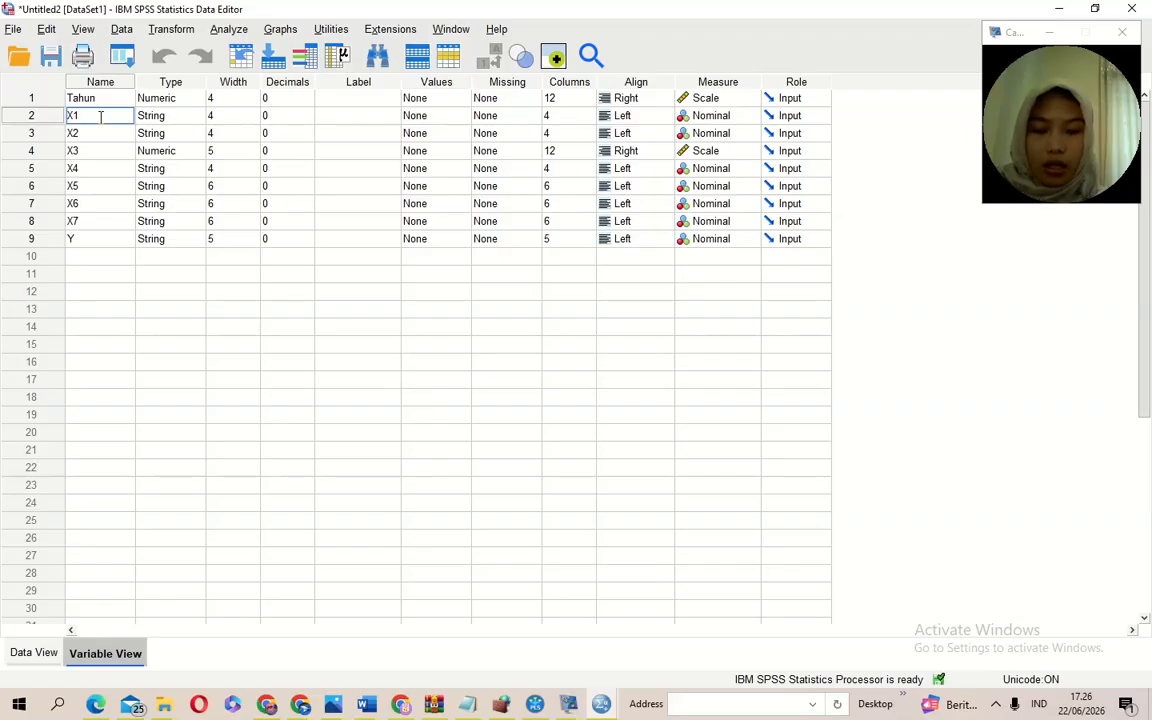
text(inflasi)
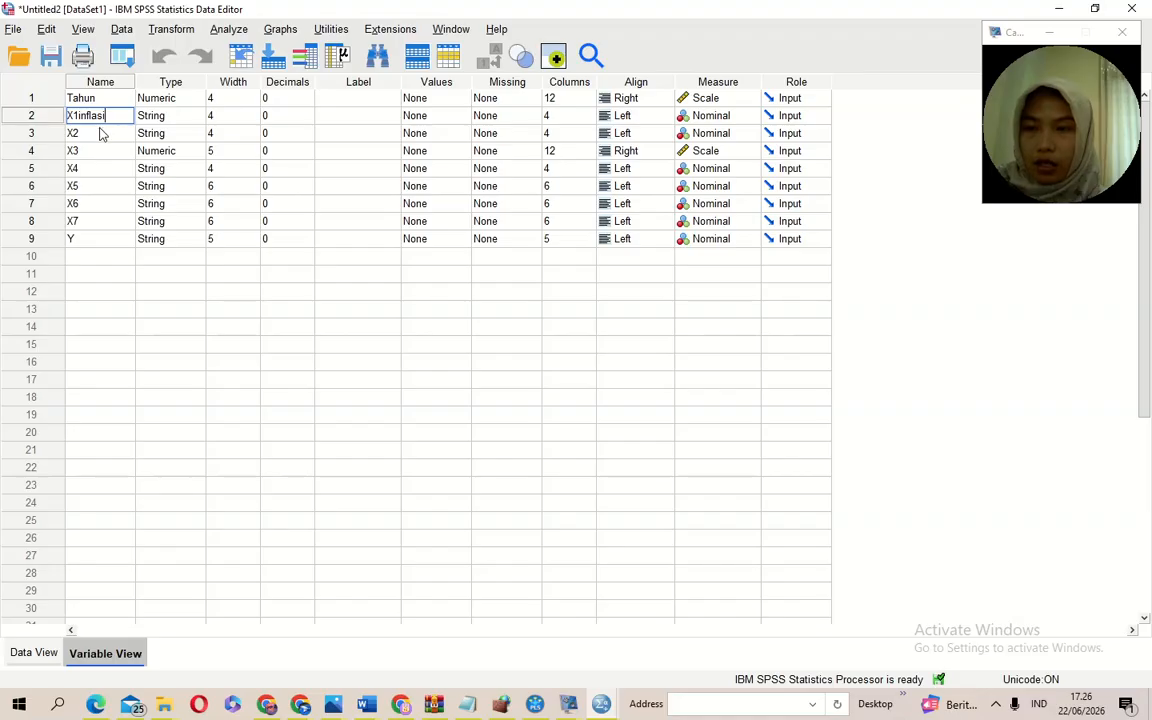
double_click(100, 130)
text(sukuunga)
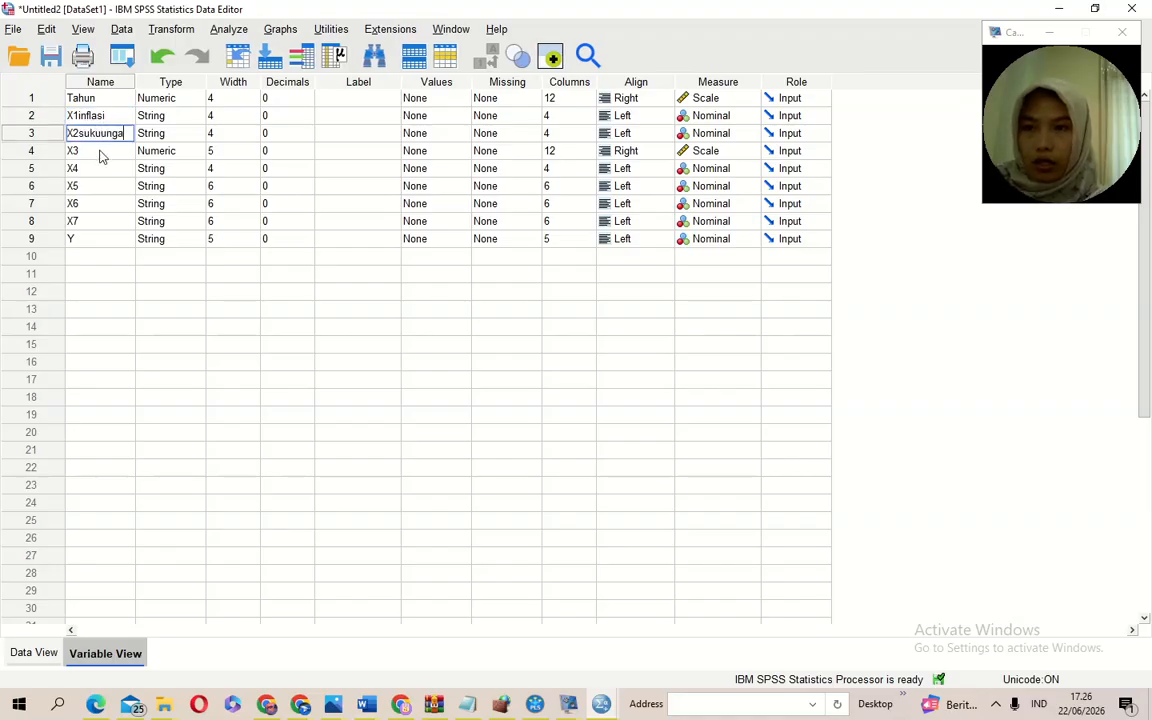
click(101, 133)
text(bu)
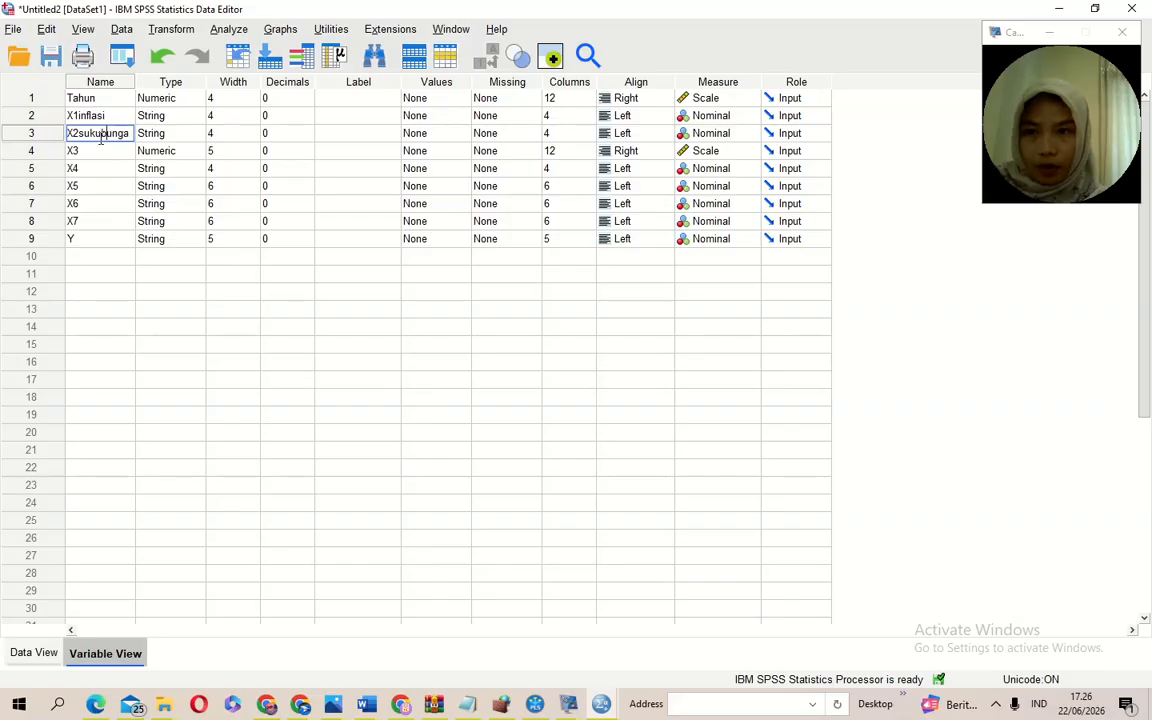
Rename variable X3 as X3nilaitukar and variable X4 as X4penganguran
click(111, 151)
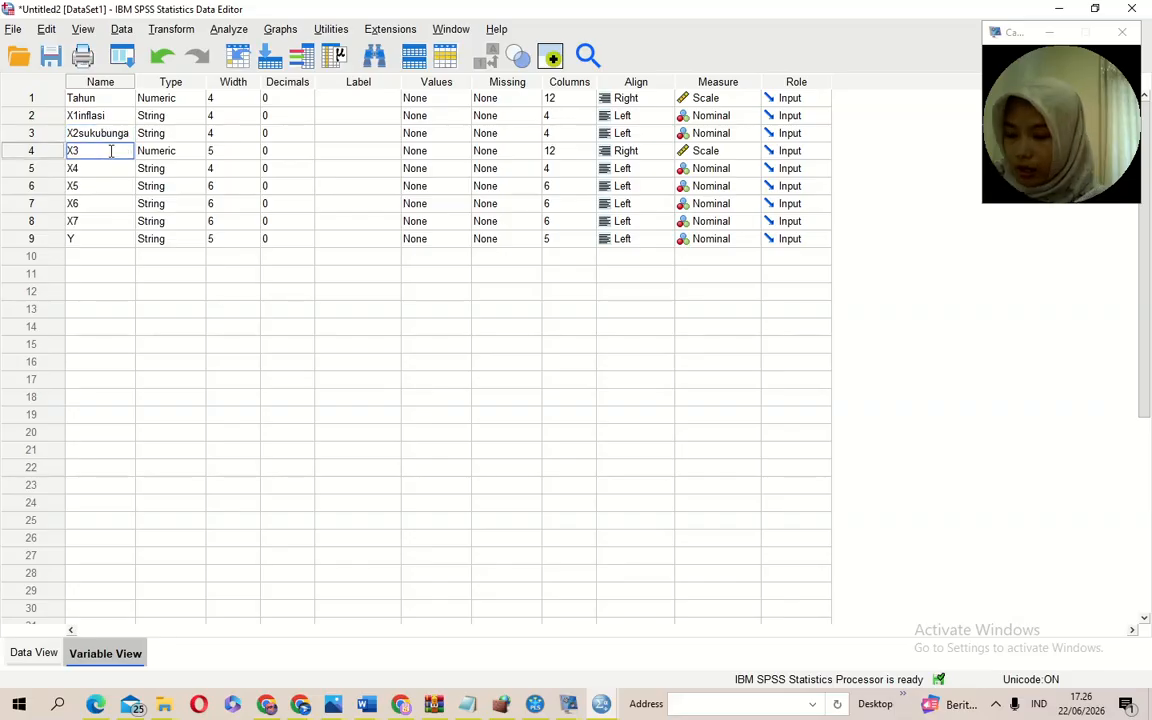
text(nilaitukar)
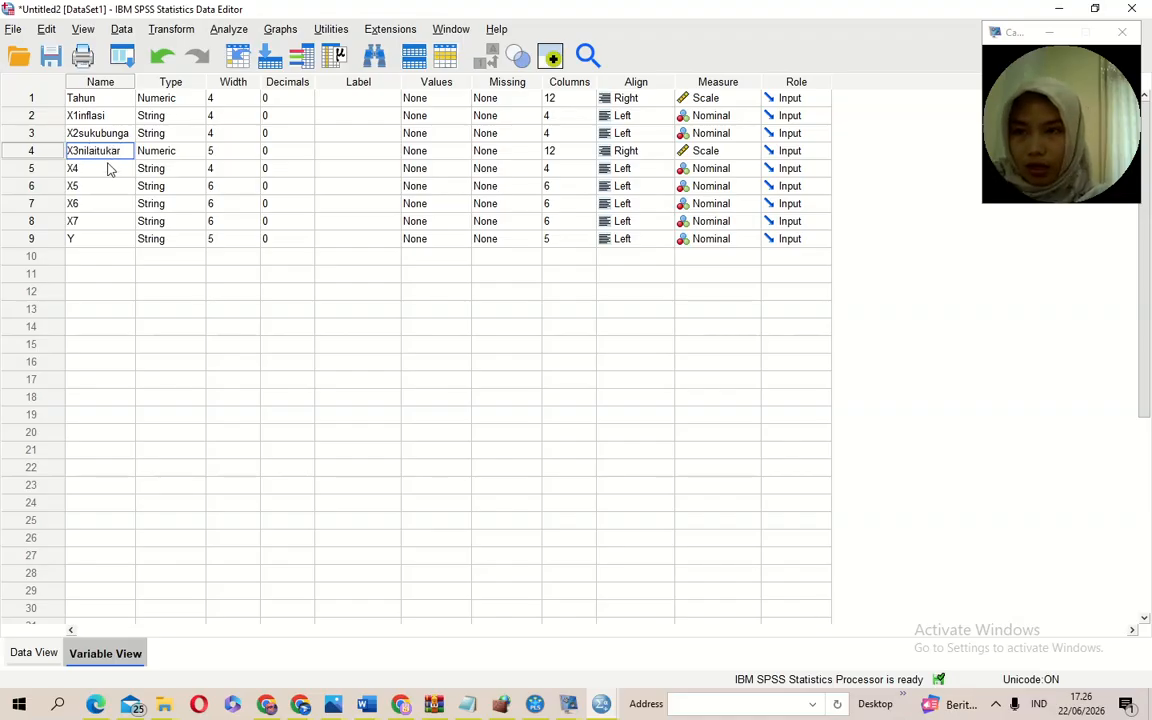
click(106, 168)
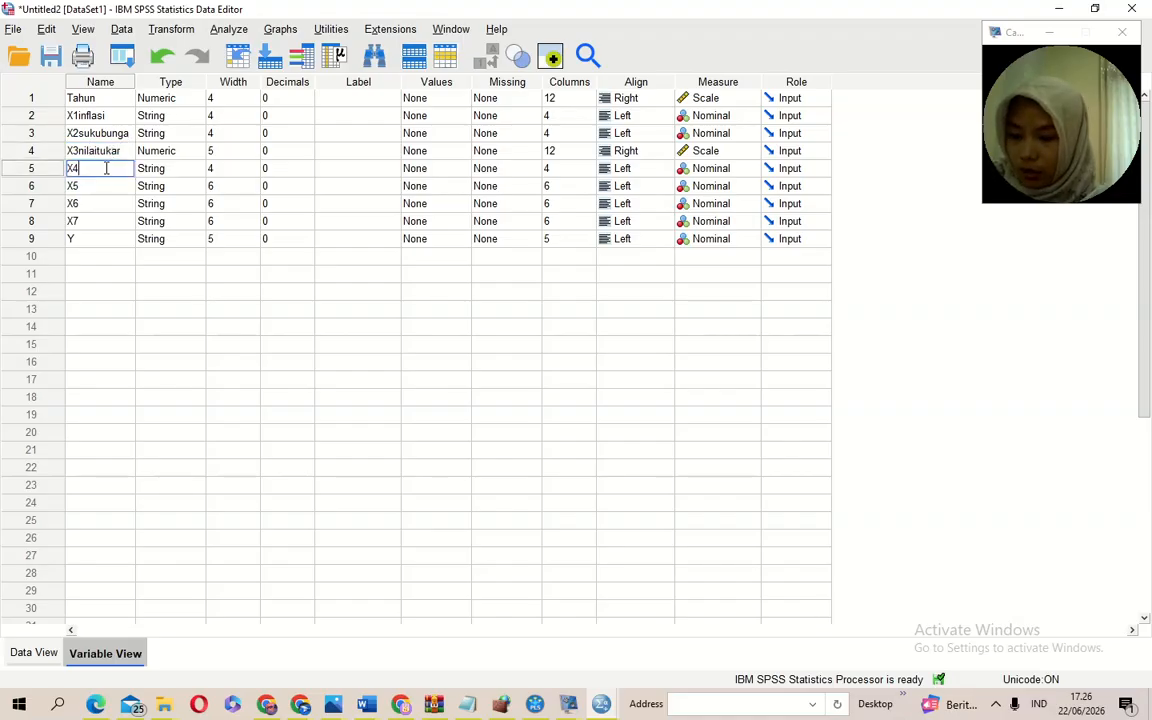
text(pengangguran)
Rename variable X5 as X5investasi and variable X6 as X6ekspor
click(103, 186)
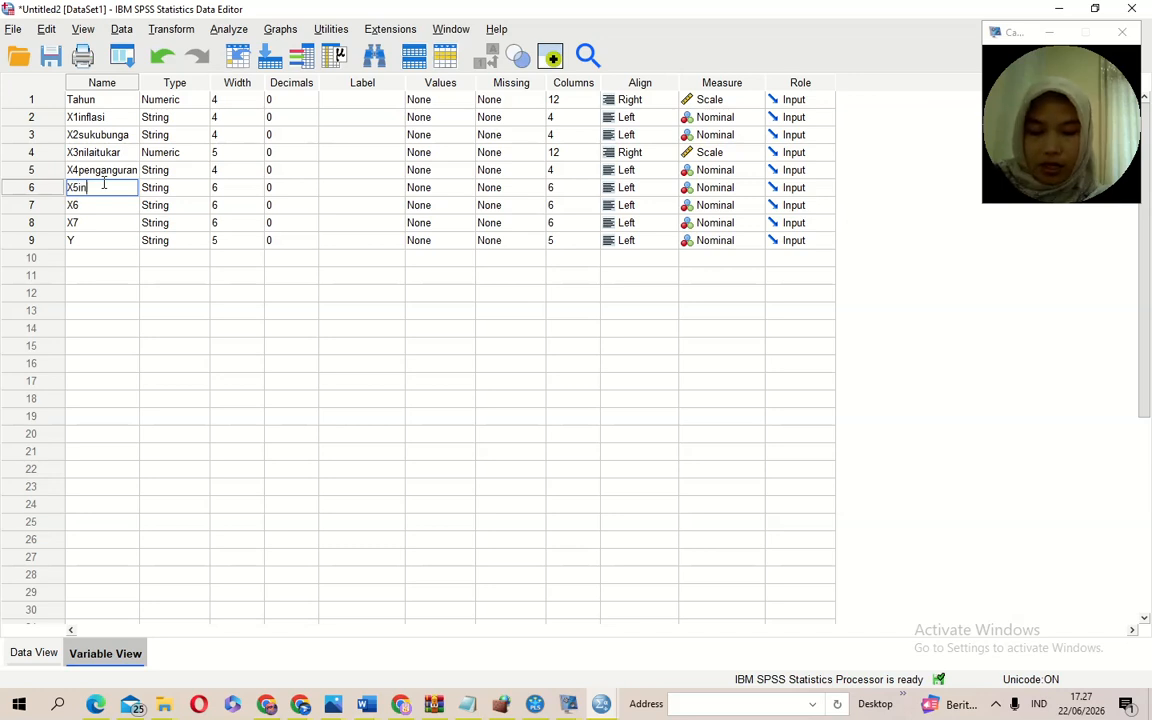
text(investas)
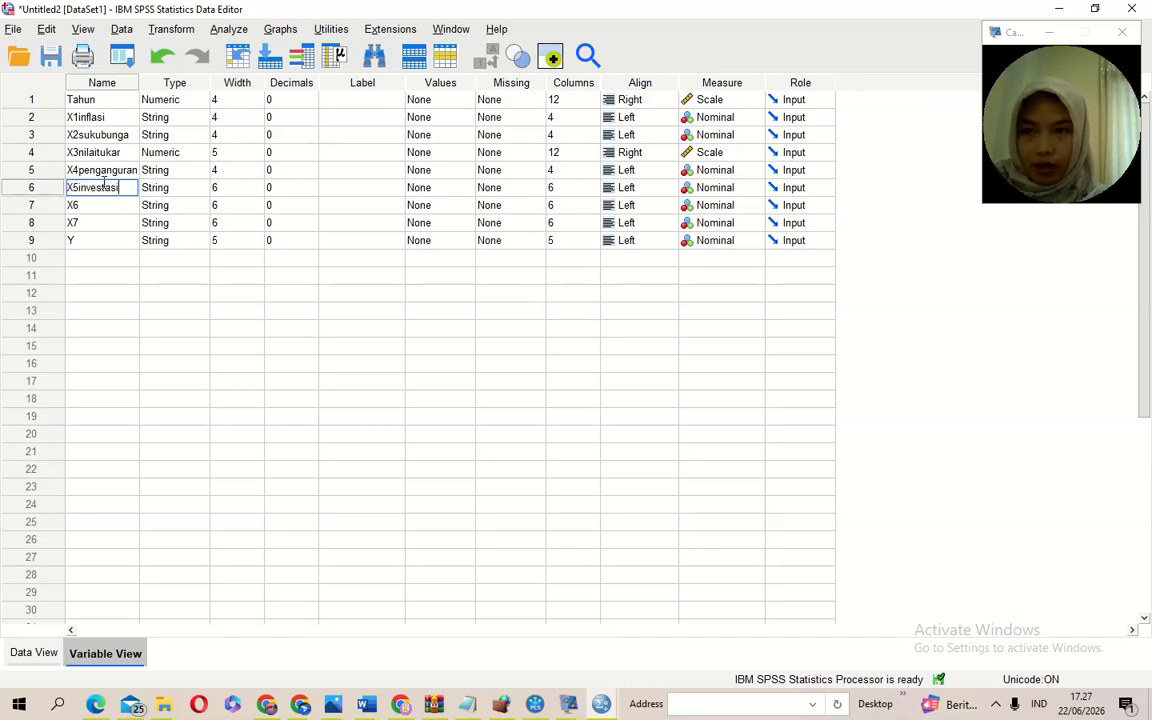
text(i)
click(101, 205)
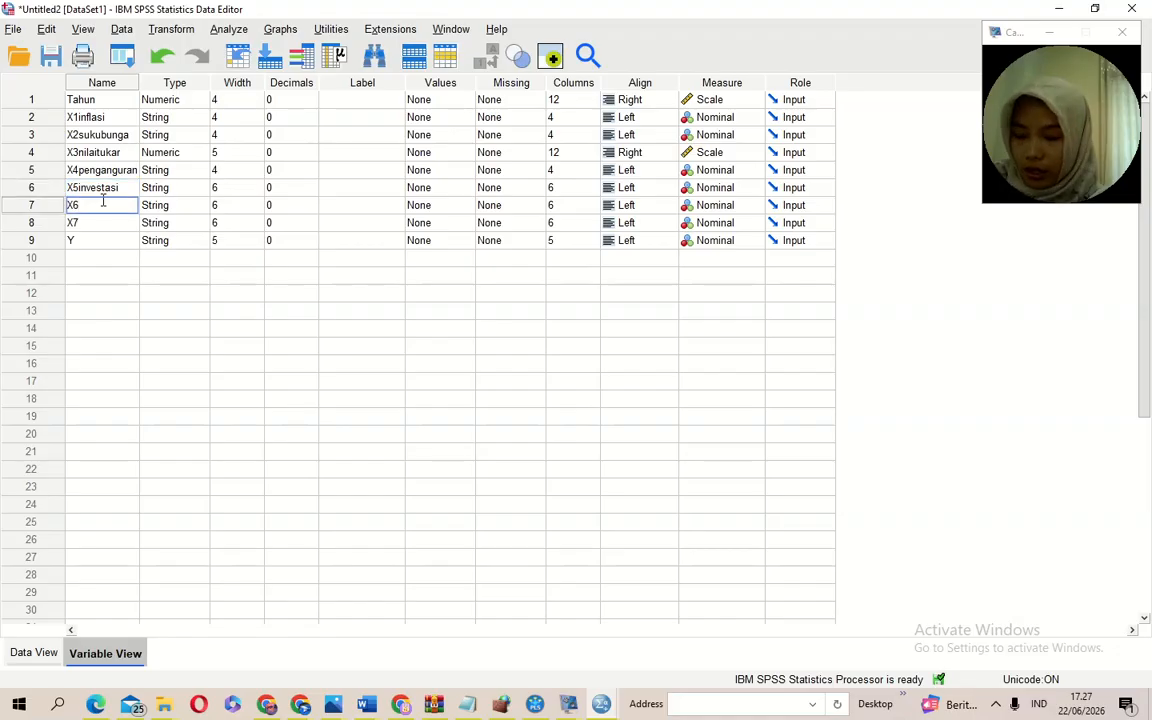
text(eks)
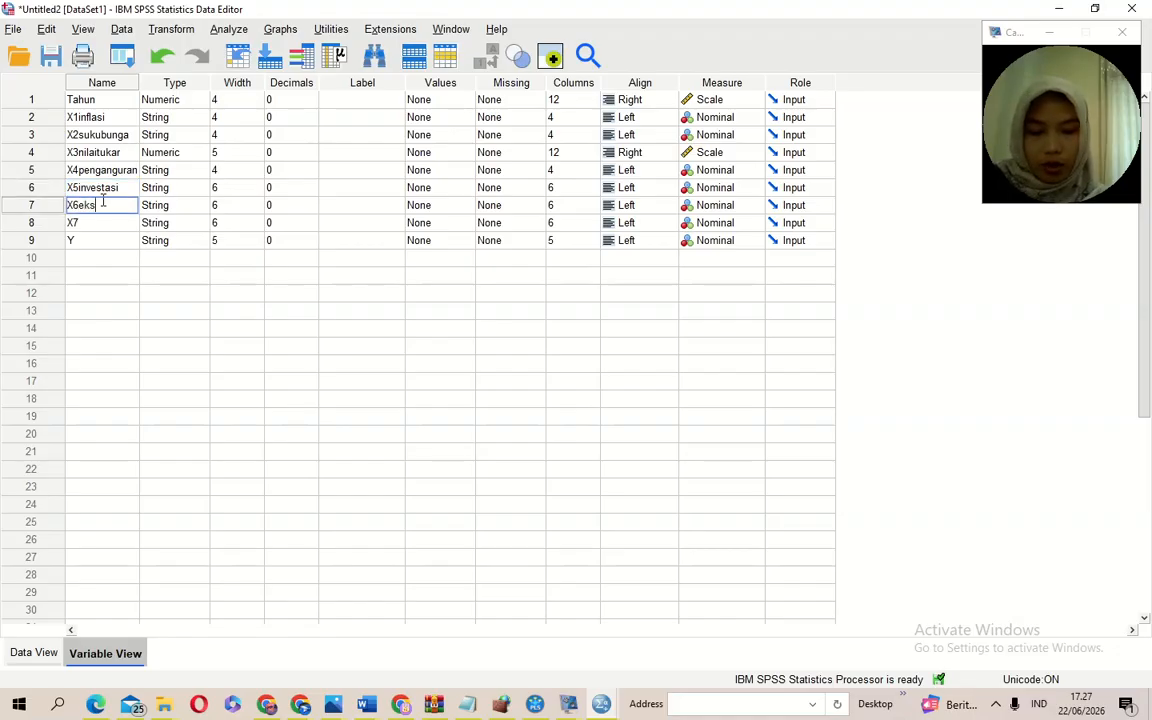
text(por)
Rename variable X7 as X7belanjapemerintah and variable Y as Ypertumbuhanekonomi
click(99, 225)
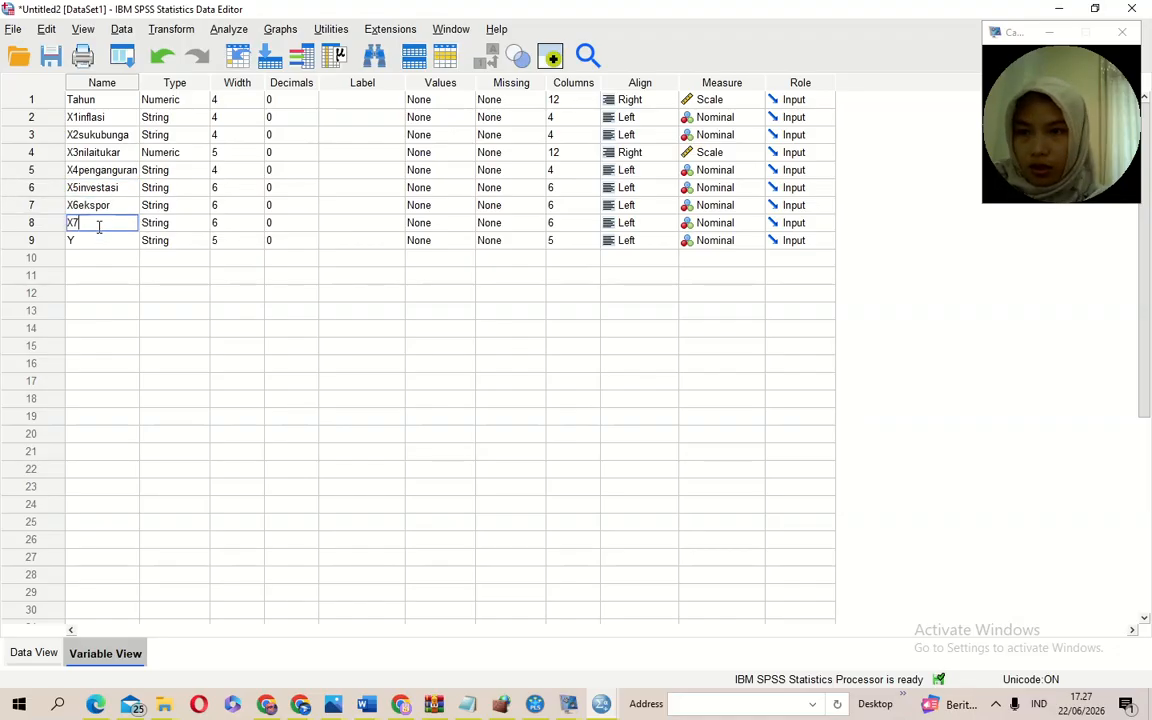
text(belanja)
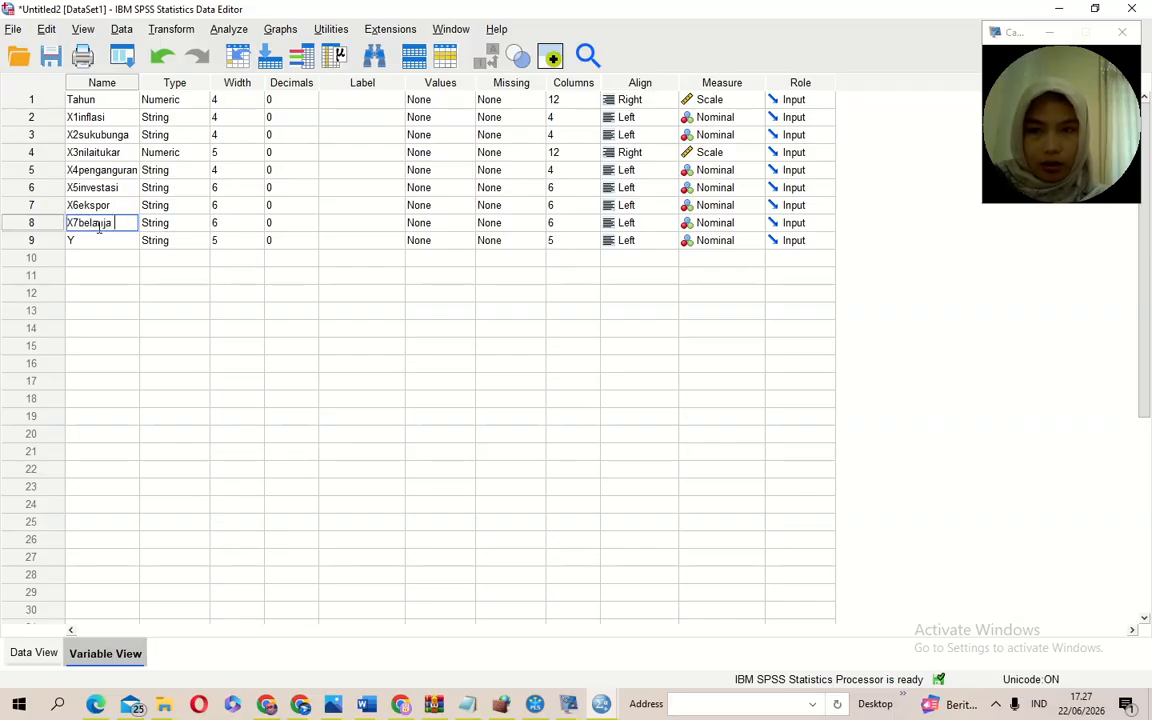
text(pemerintah)
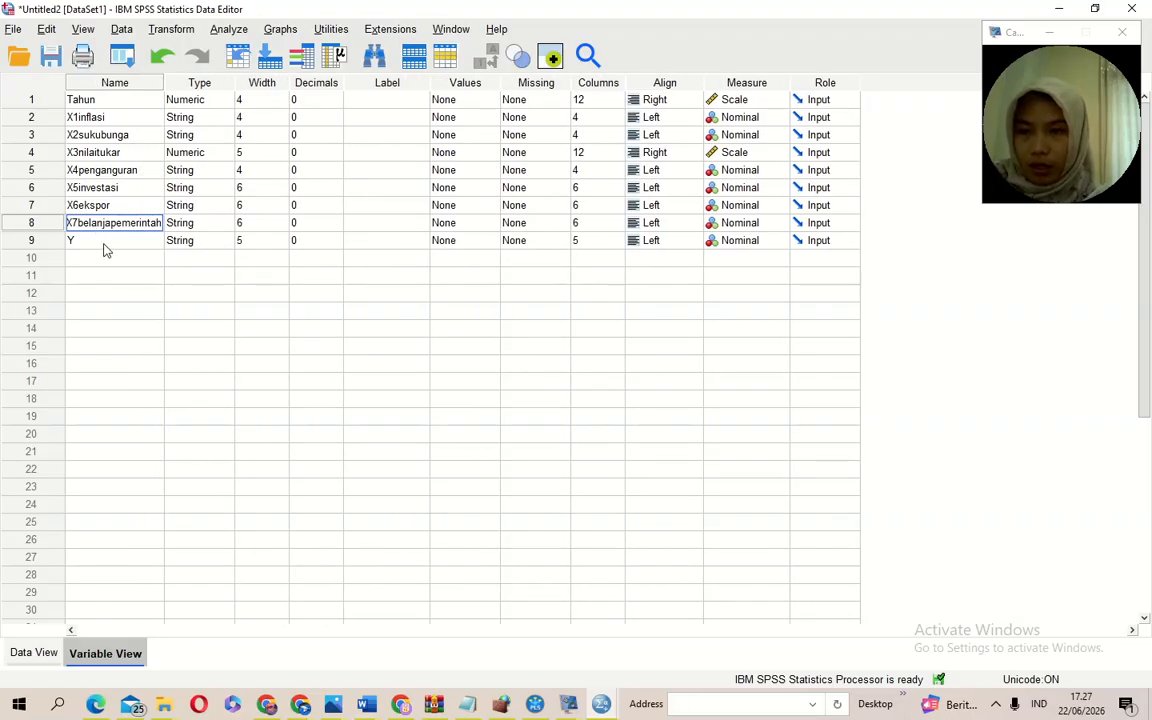
click(104, 241)
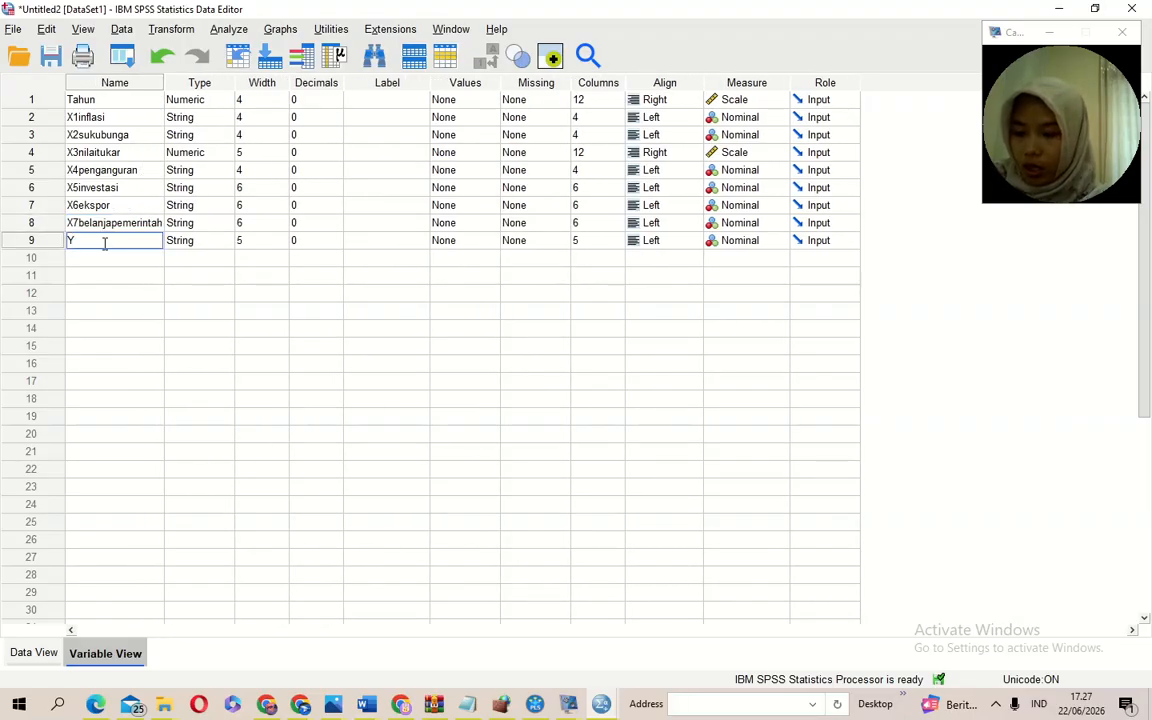
text(per)
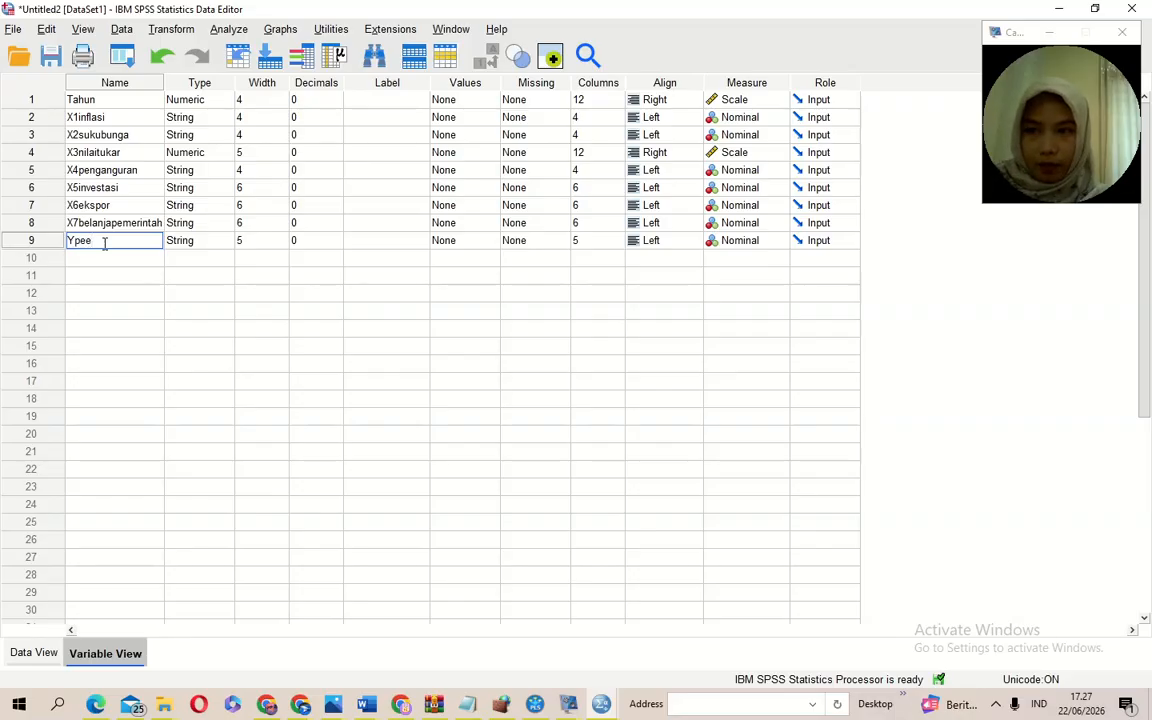
text(tumbuhanekonomi)
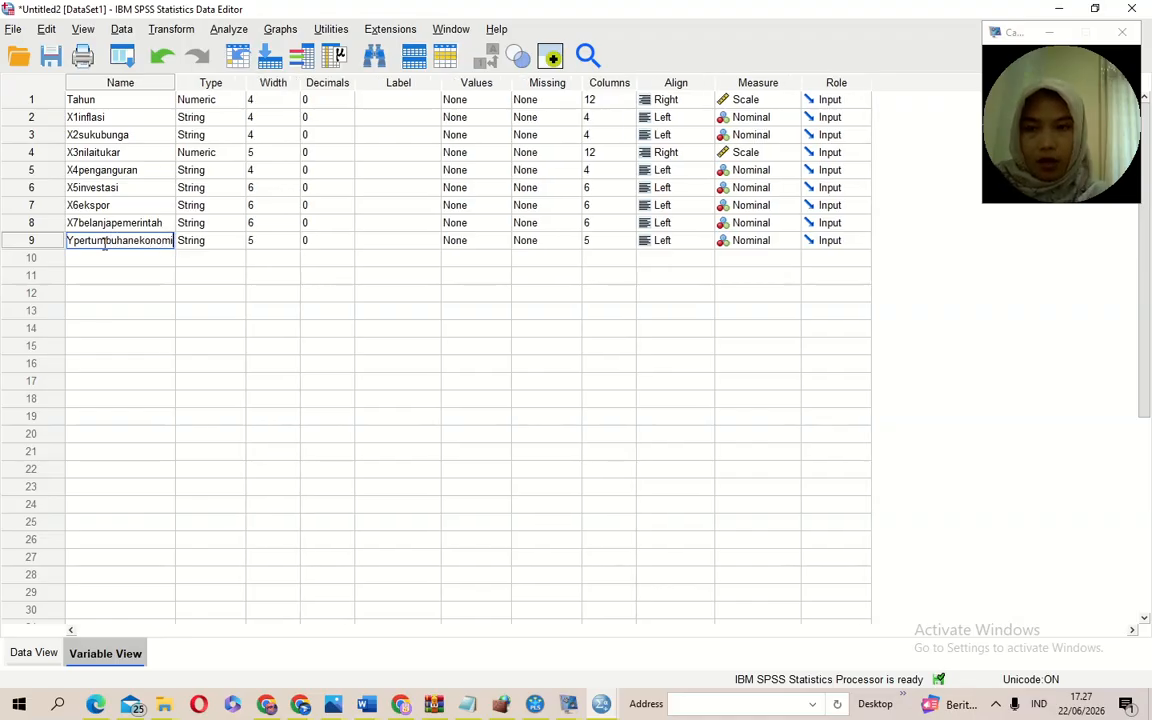
Change the variable type of X1inflasi and X2sukubunga to Numeric
click(211, 118)
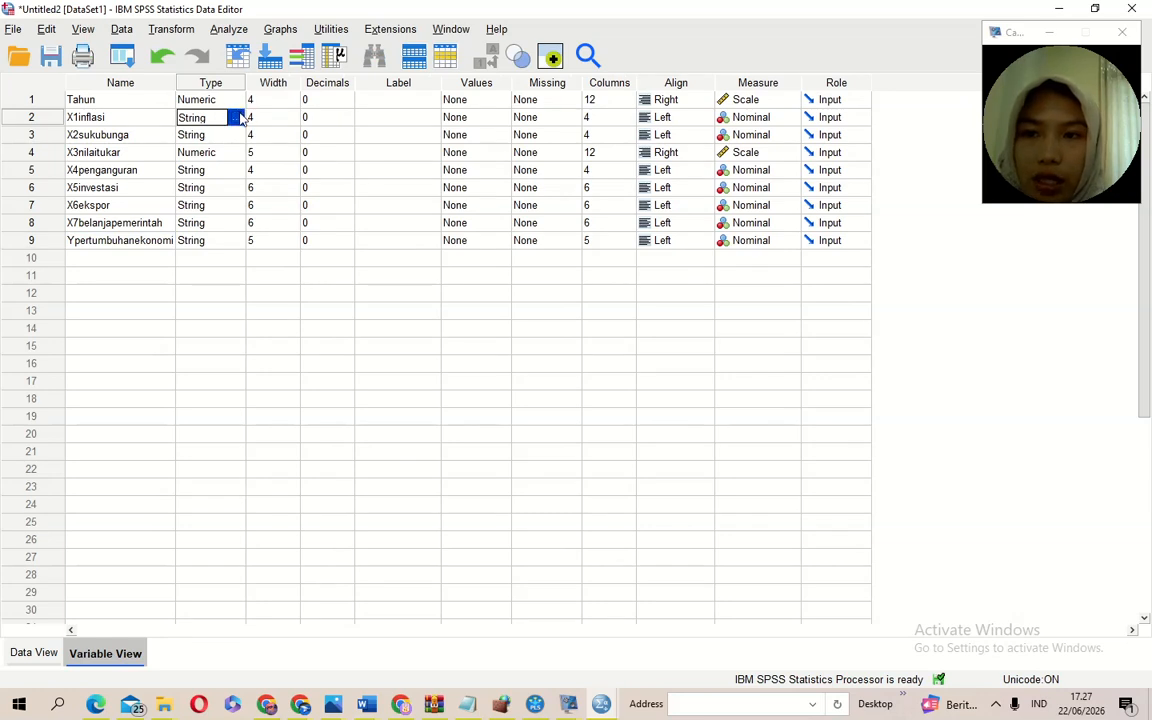
click(236, 117)
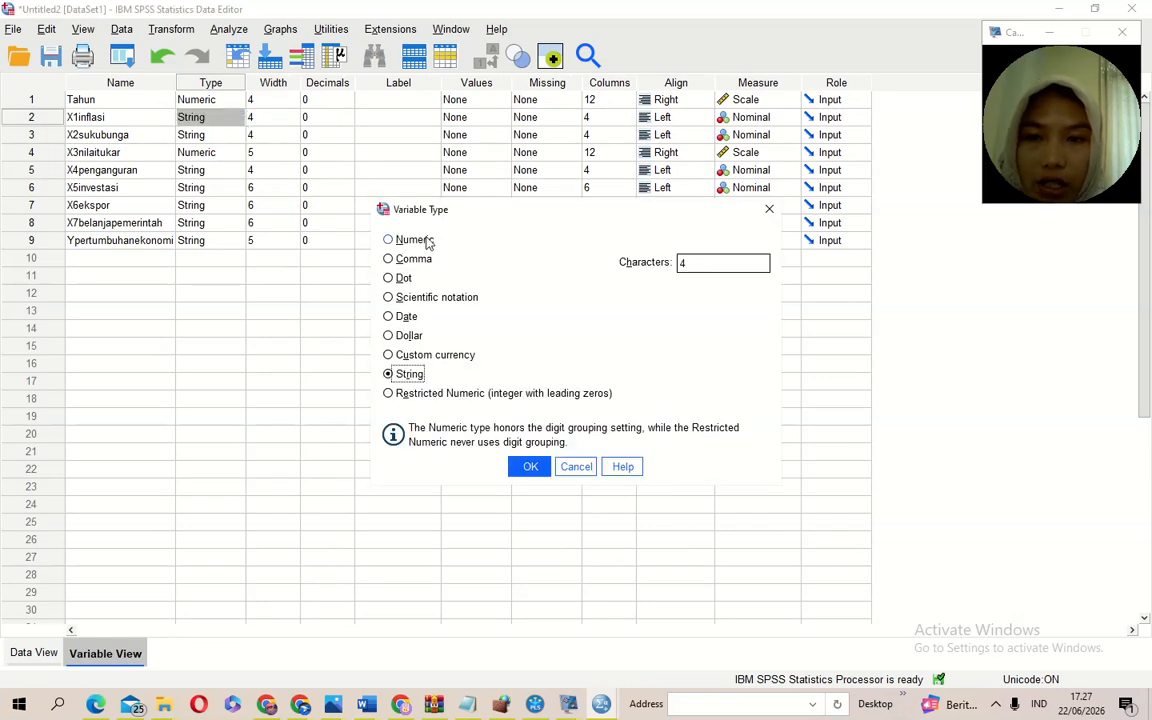
click(420, 240)
click(530, 467)
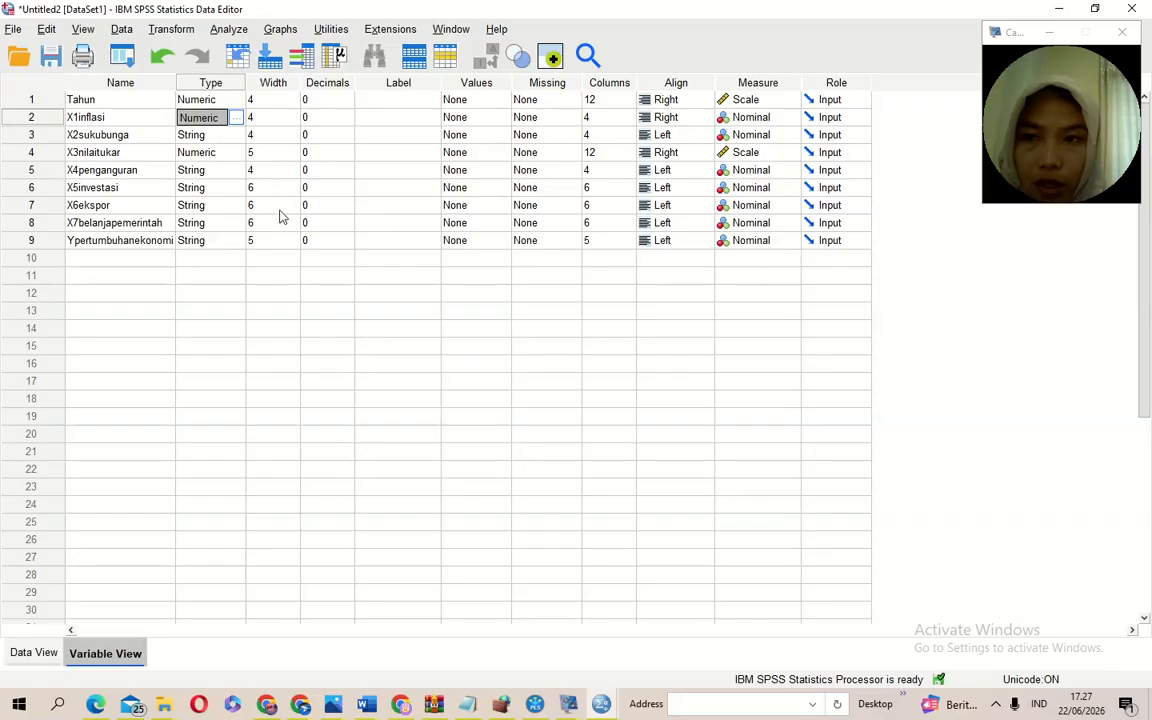
click(208, 141)
click(237, 134)
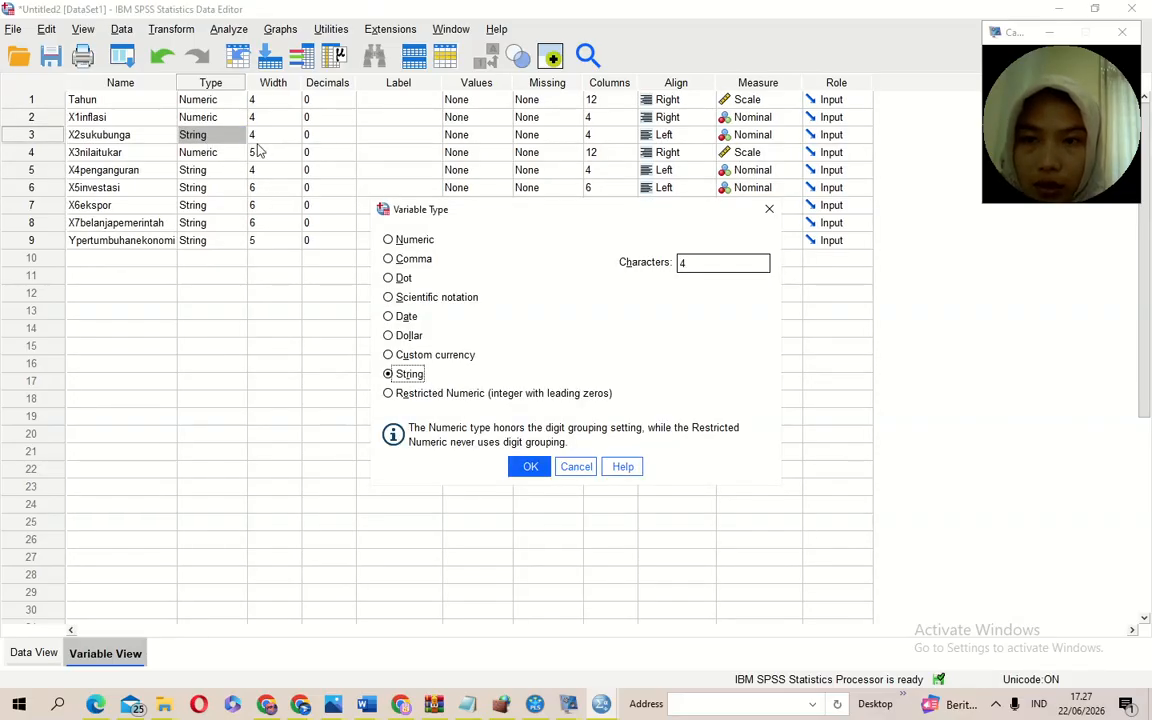
click(388, 239)
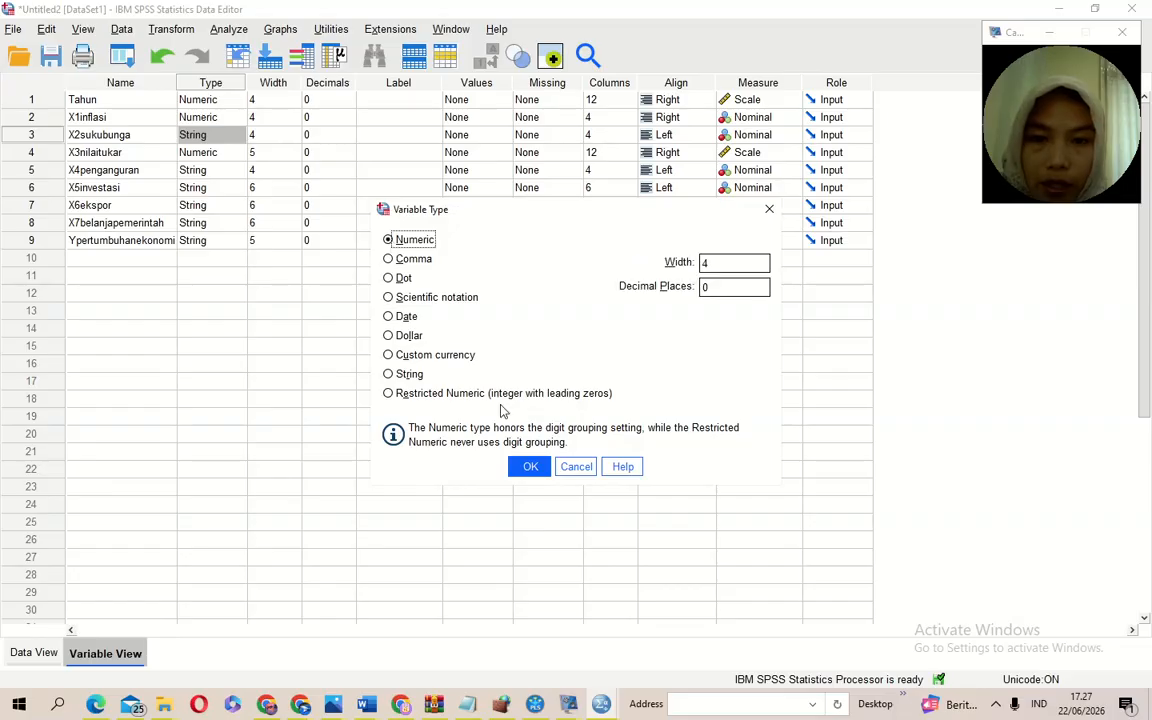
click(530, 467)
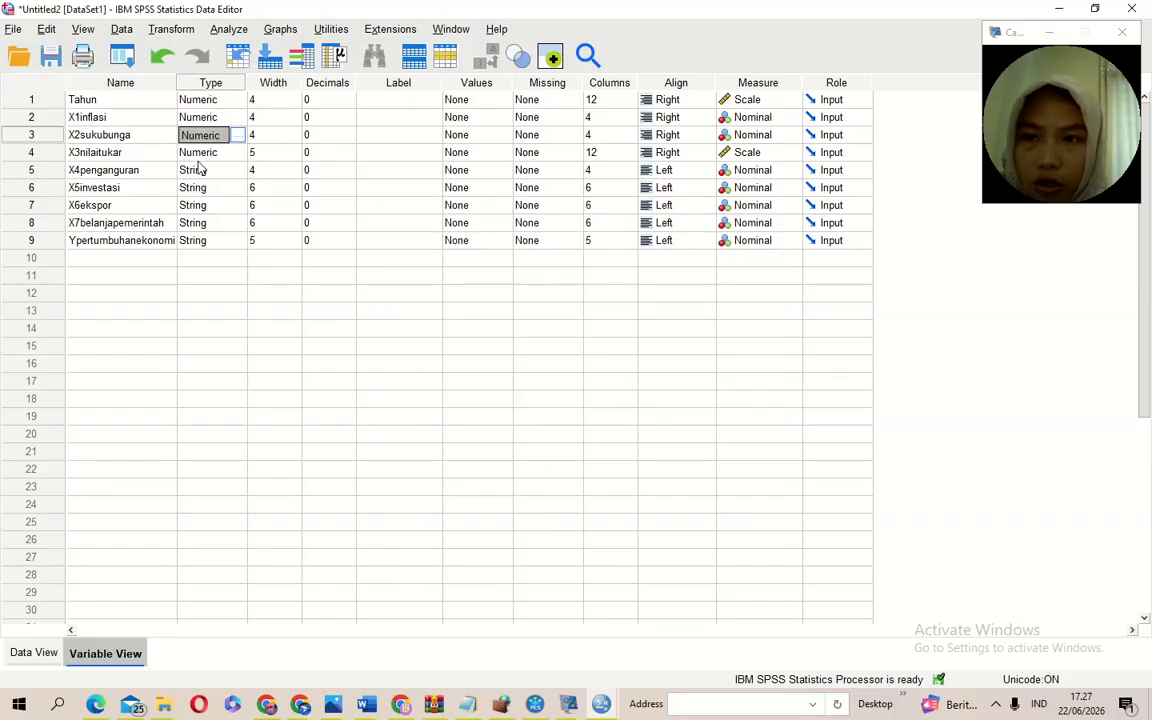
Change the variable type of X4penganguran and X5investasi to Numeric
click(201, 170)
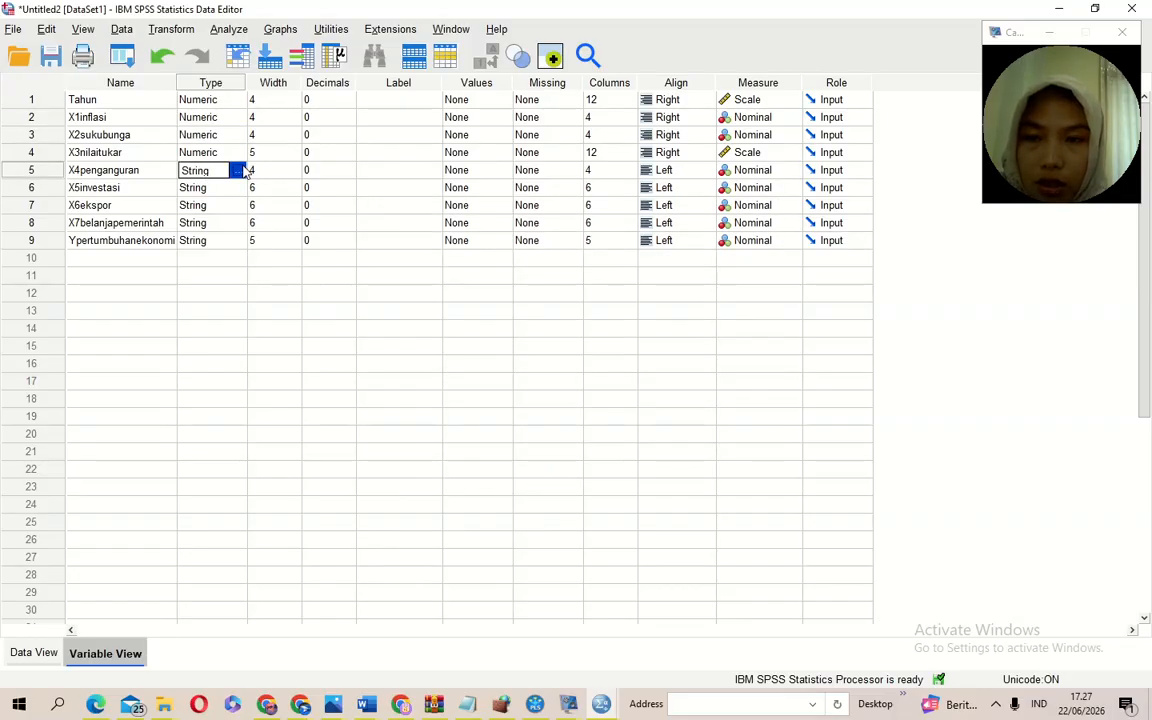
click(241, 169)
click(388, 239)
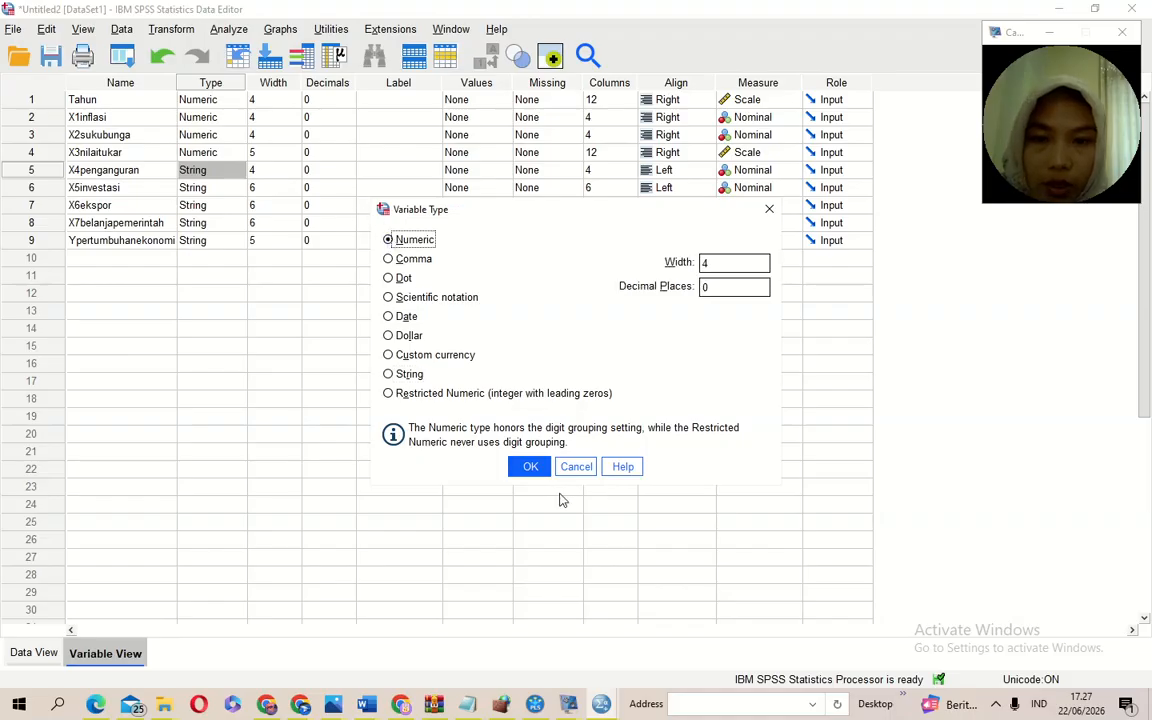
click(530, 467)
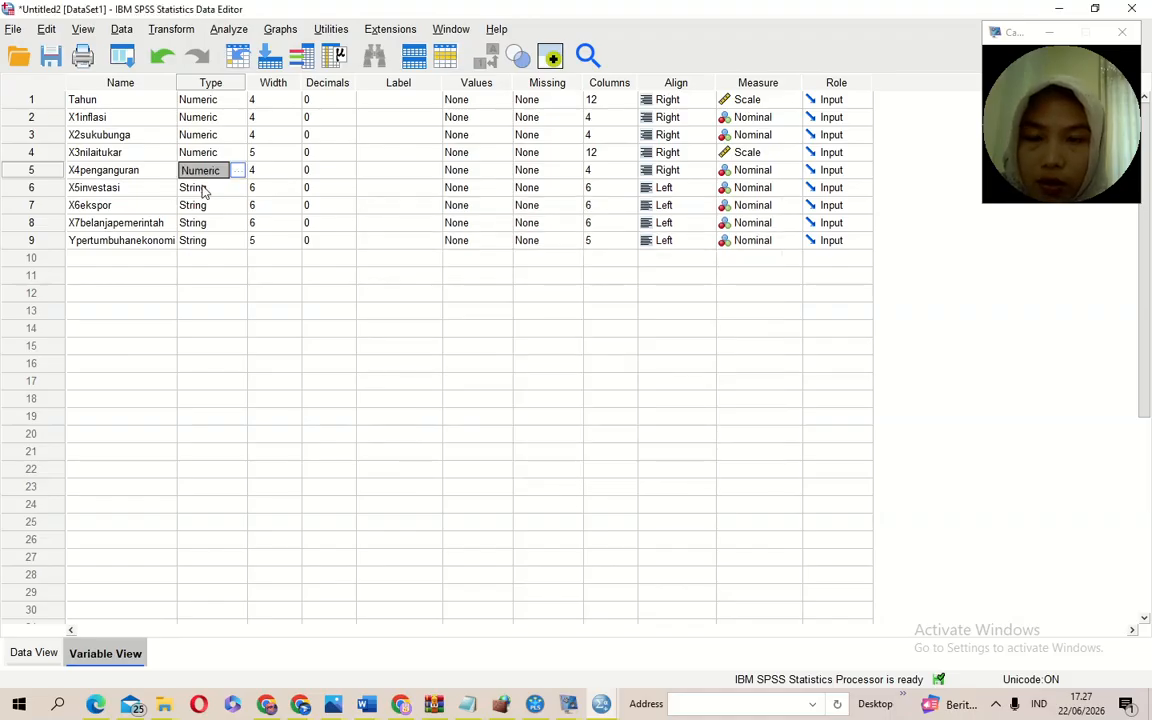
click(203, 189)
click(238, 188)
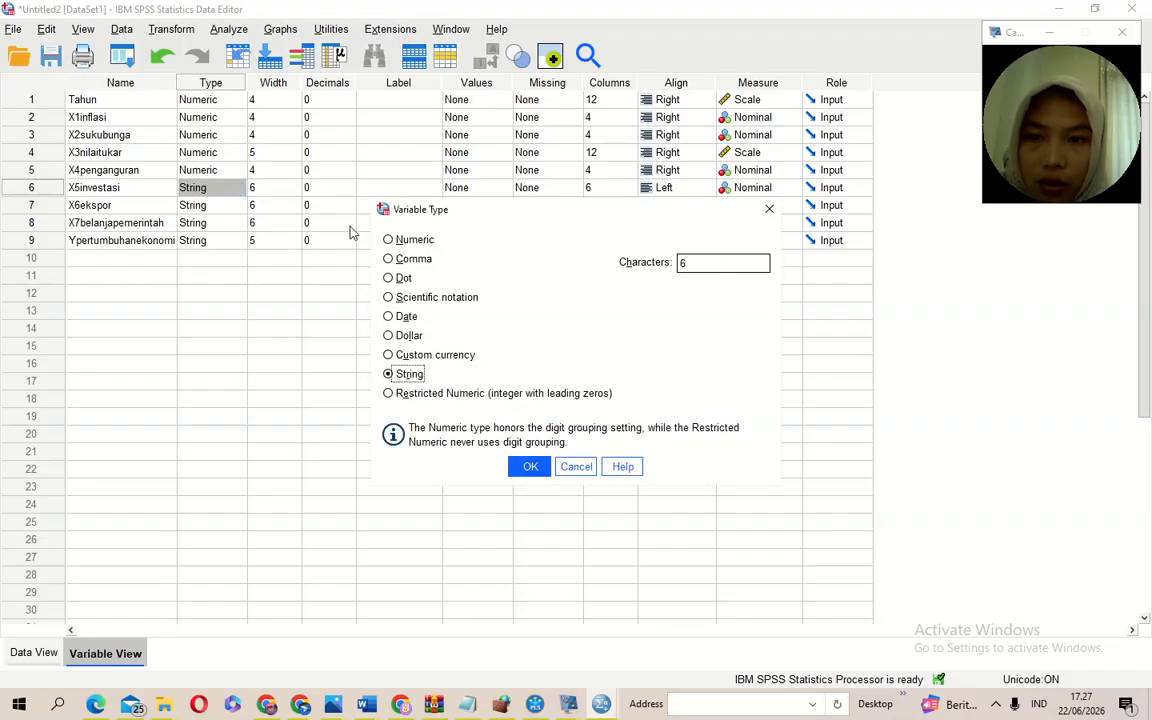
click(389, 239)
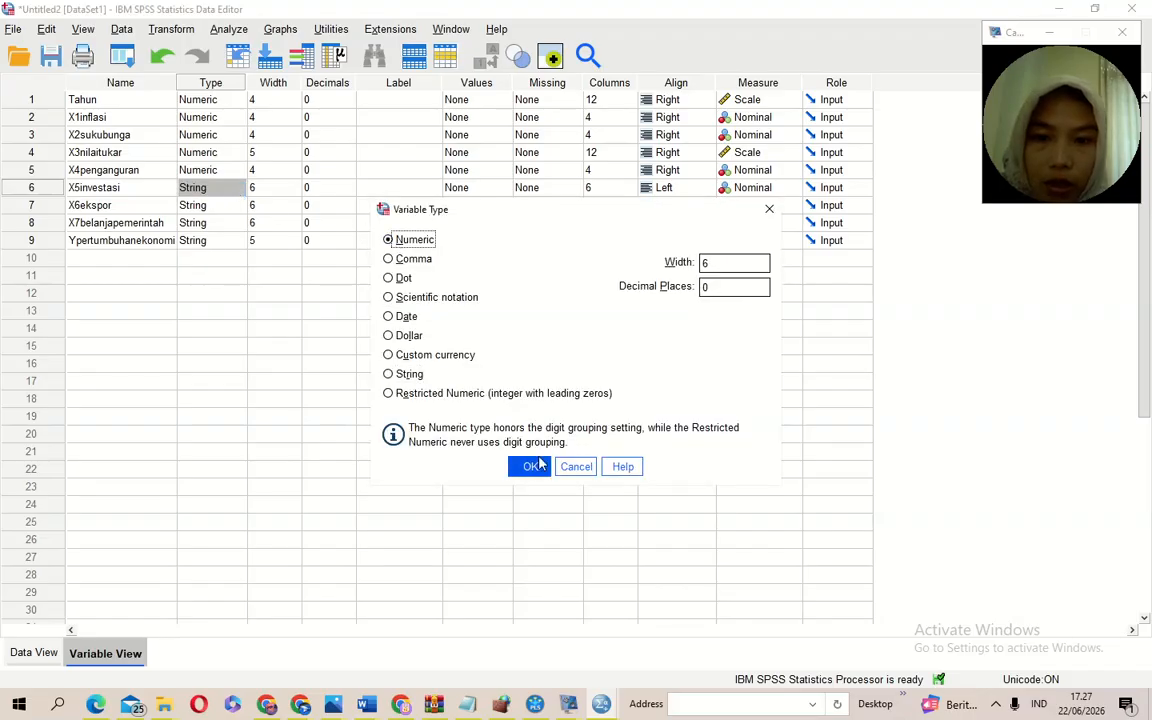
click(530, 467)
Change the variable type of X6ekspor and X7belanjapemerintah to Numeric
click(231, 205)
click(238, 205)
click(414, 246)
click(530, 466)
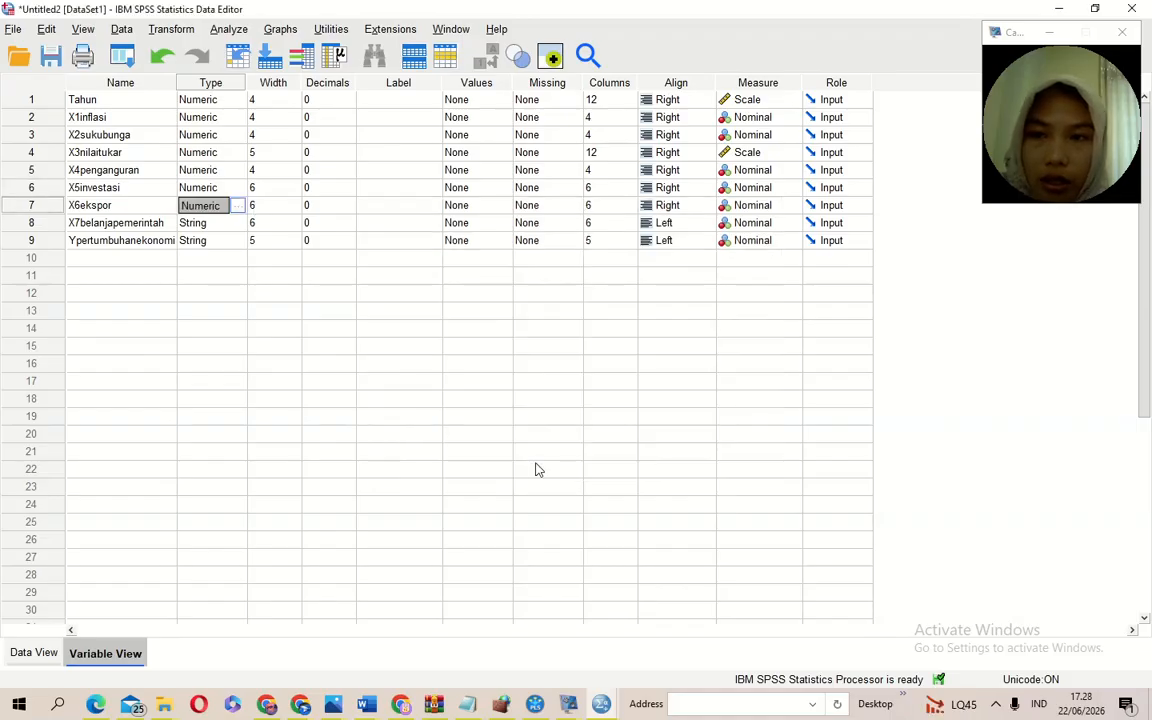
click(219, 226)
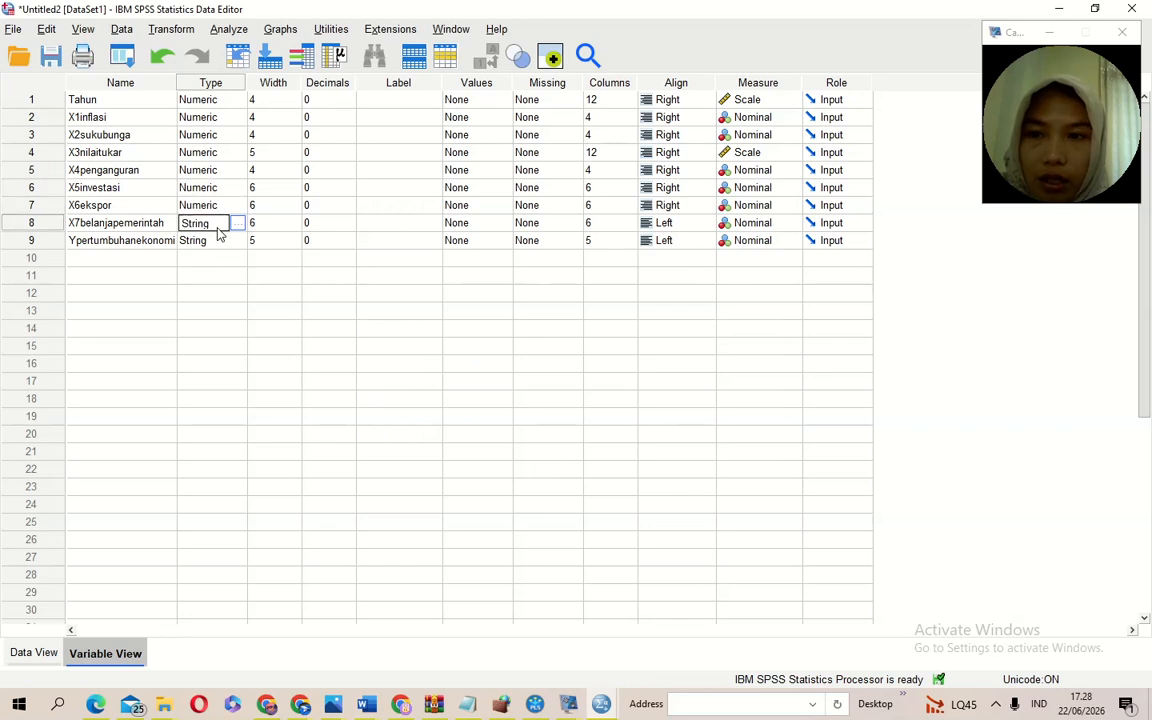
click(235, 225)
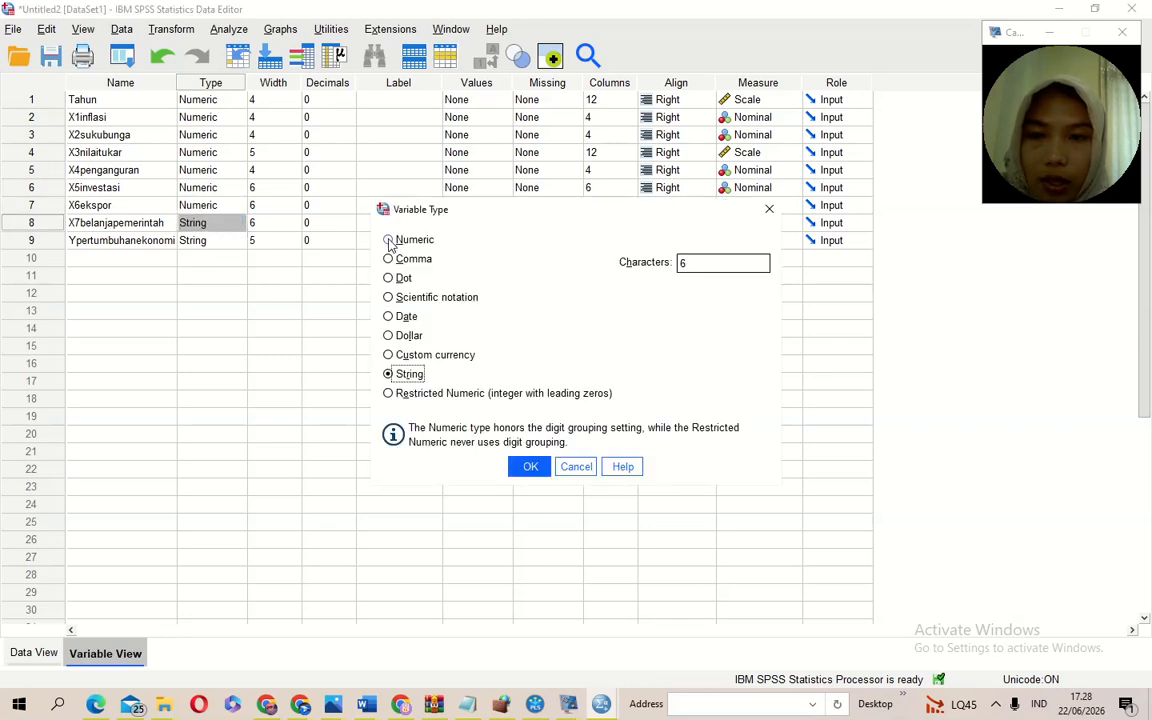
click(388, 239)
click(533, 467)
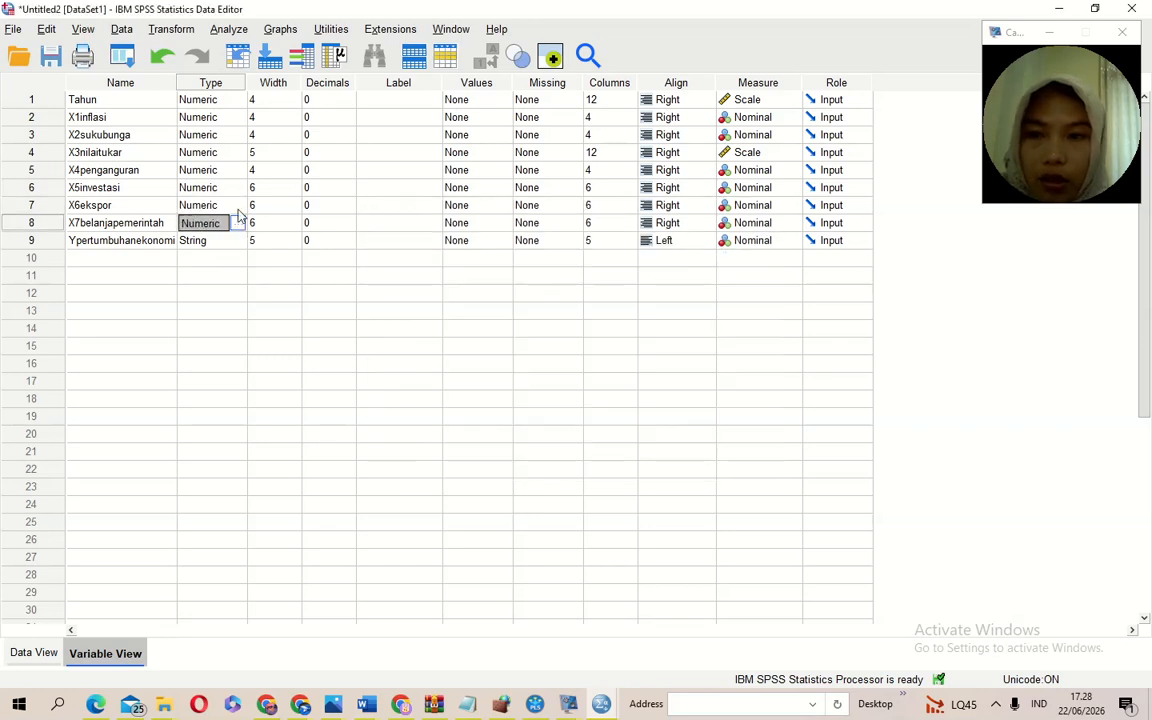
Change the variable type of Ypertumbuhanekonomi to Numeric
click(237, 241)
click(237, 240)
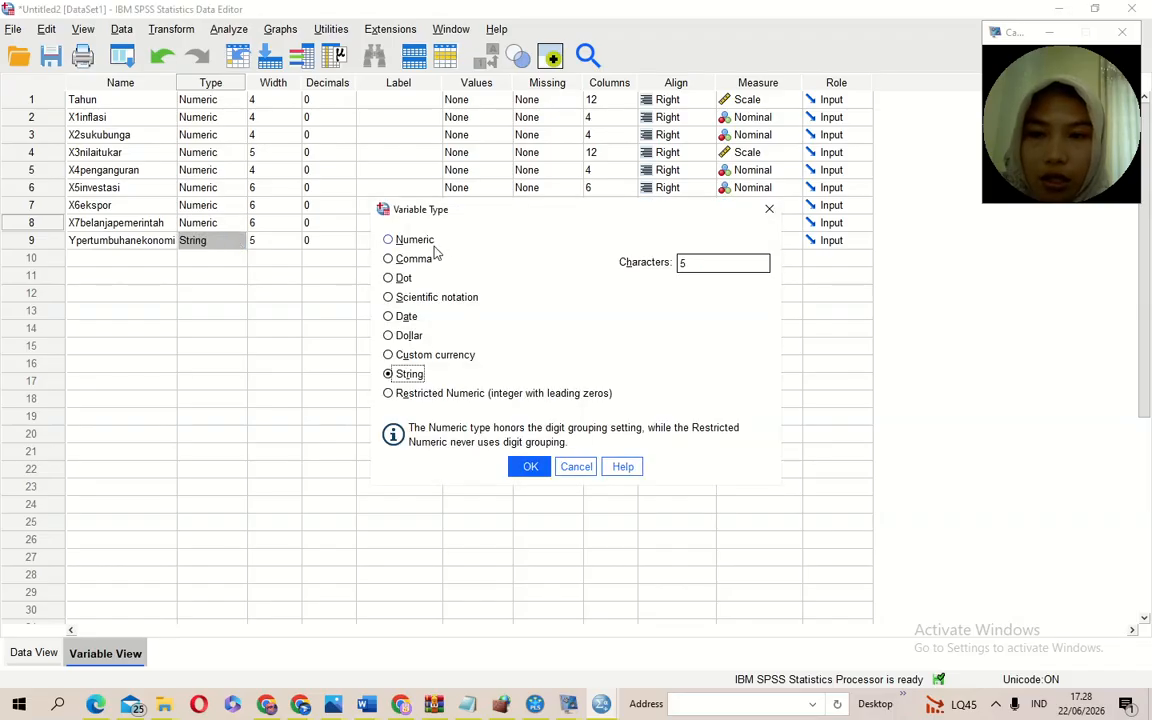
click(415, 240)
click(532, 467)
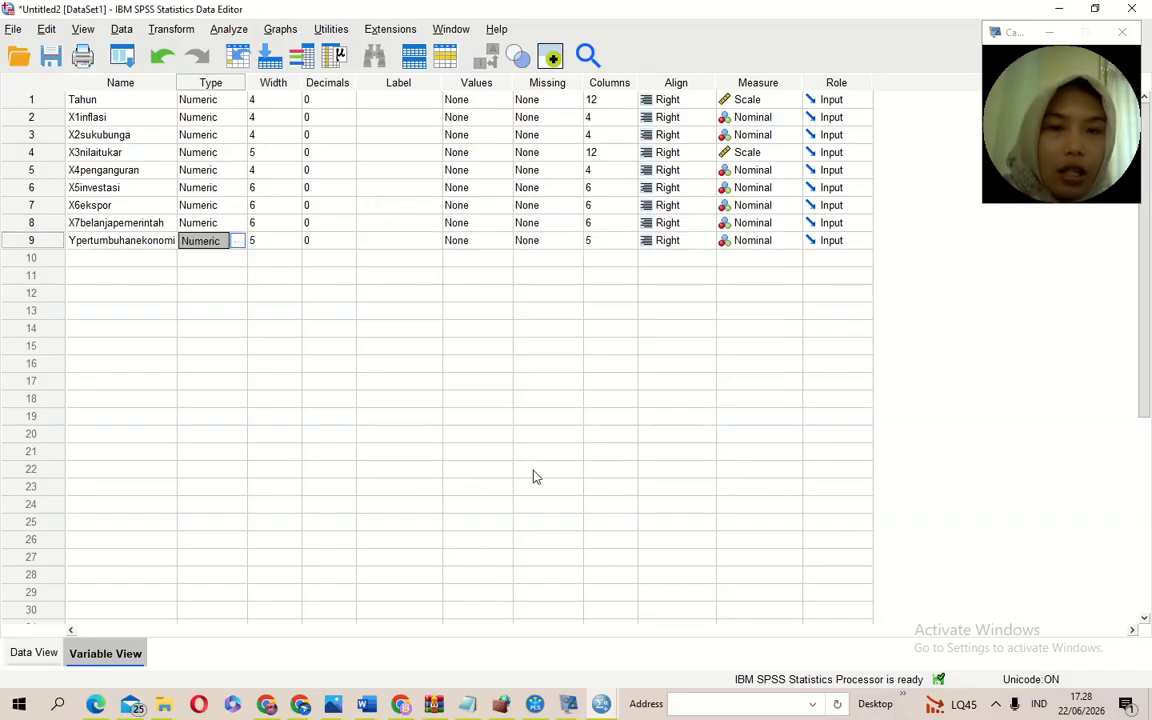
Set the measurement level of Tahun, X1inflasi and X2sukubunga to Ordinal
click(762, 104)
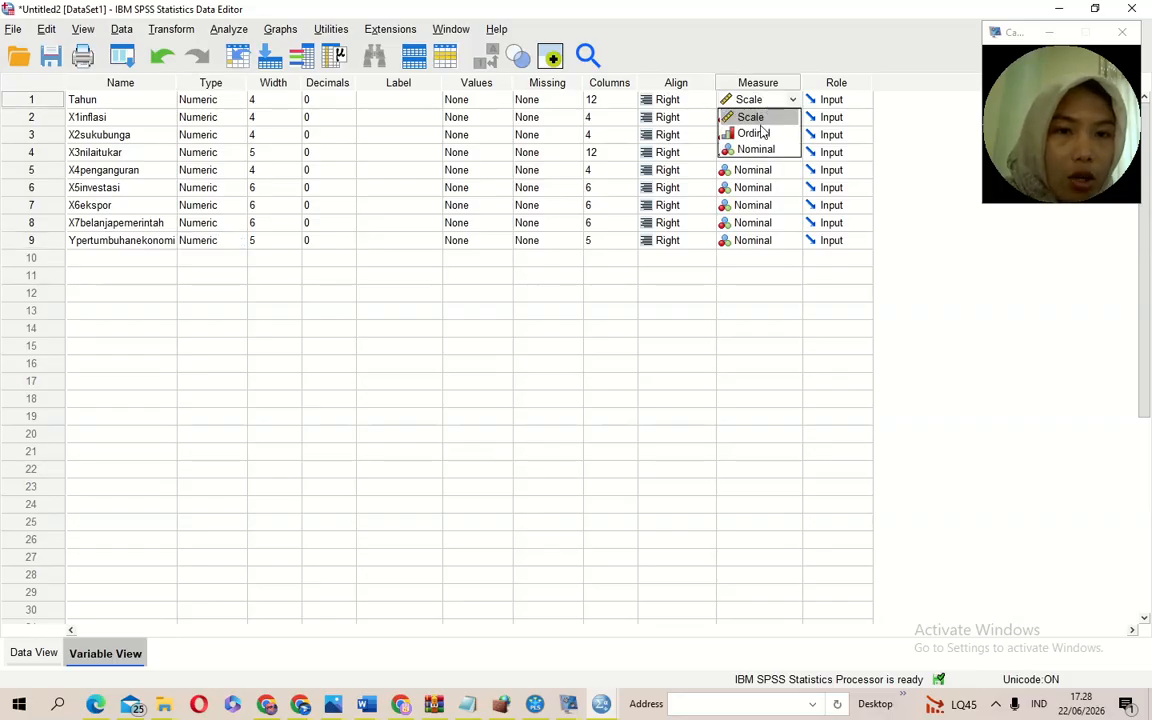
click(762, 134)
drag(761, 121, 762, 140)
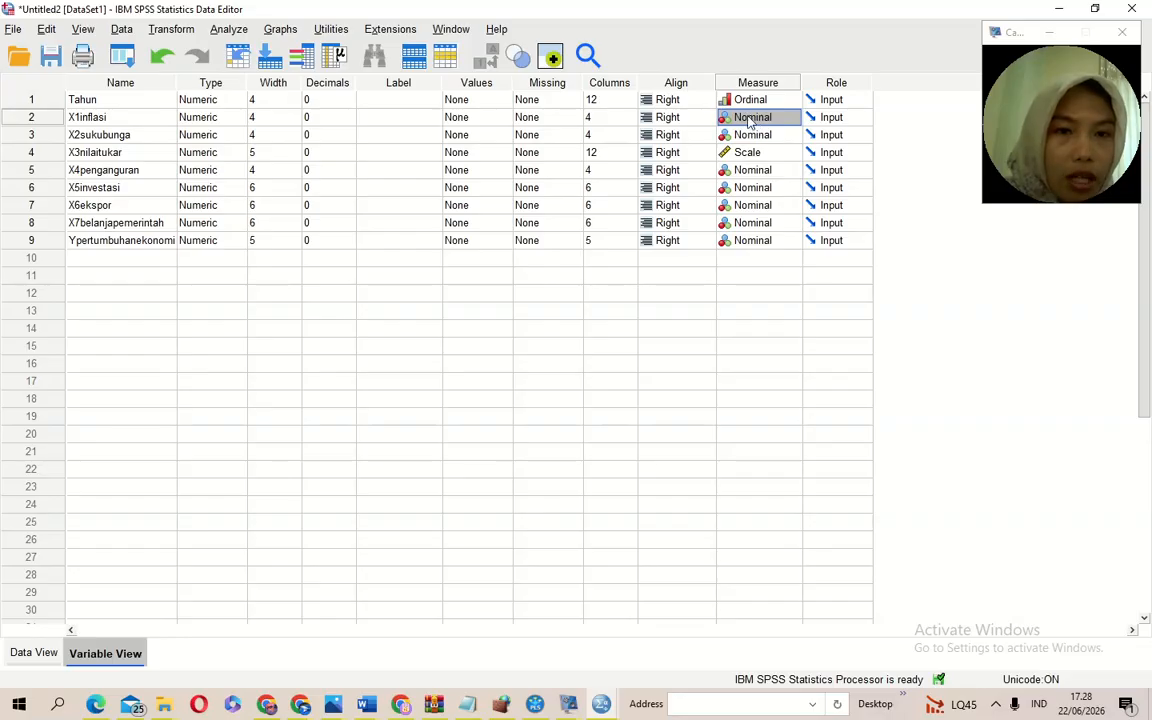
click(752, 119)
click(753, 150)
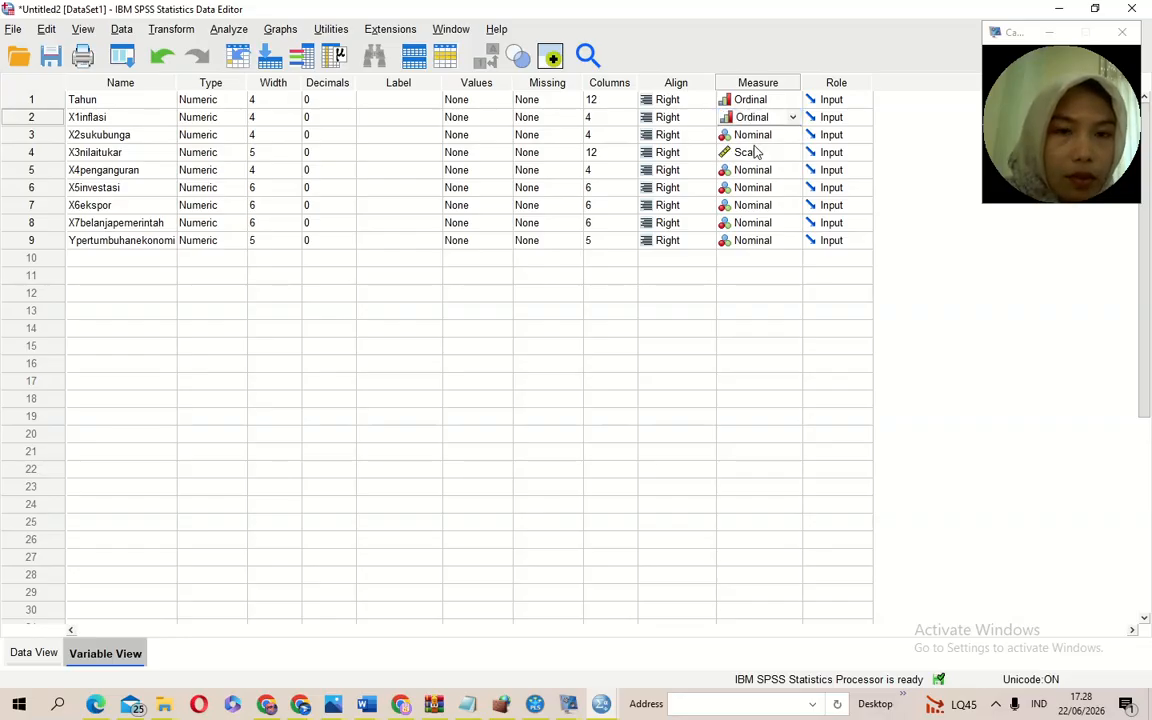
click(748, 137)
click(753, 166)
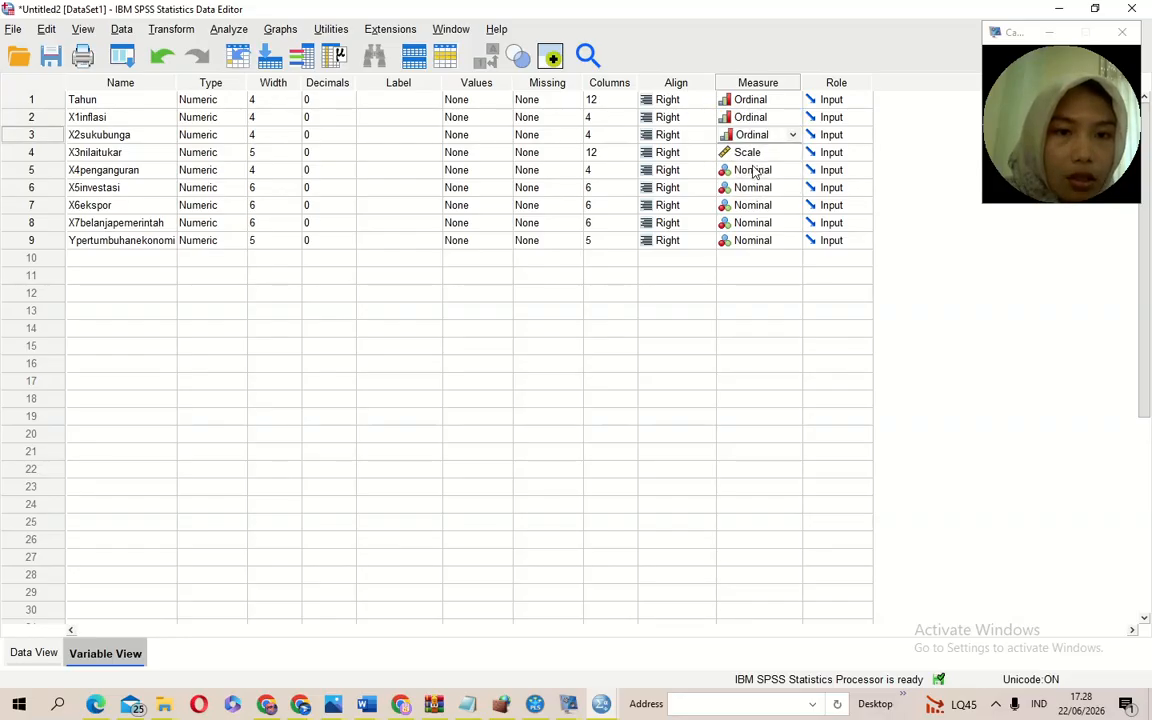
Set the measurement level of X3nilaitukar, X4penganguran and X5investasi to Ordinal
click(753, 155)
click(756, 185)
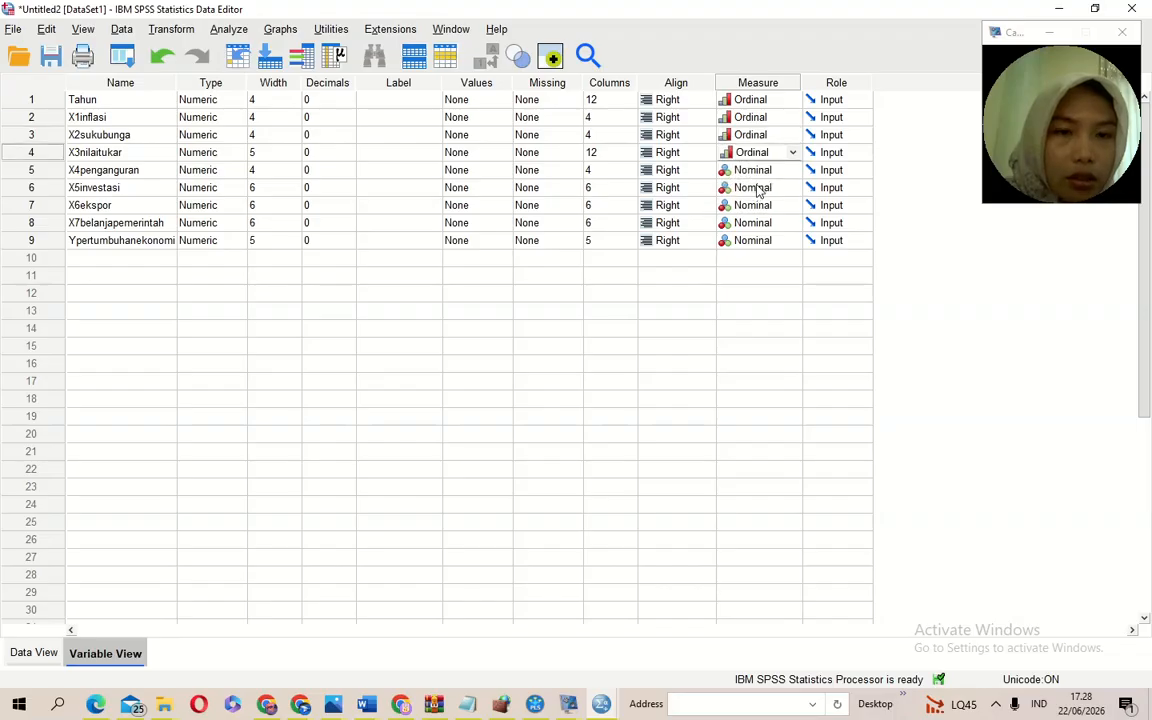
click(755, 172)
click(753, 203)
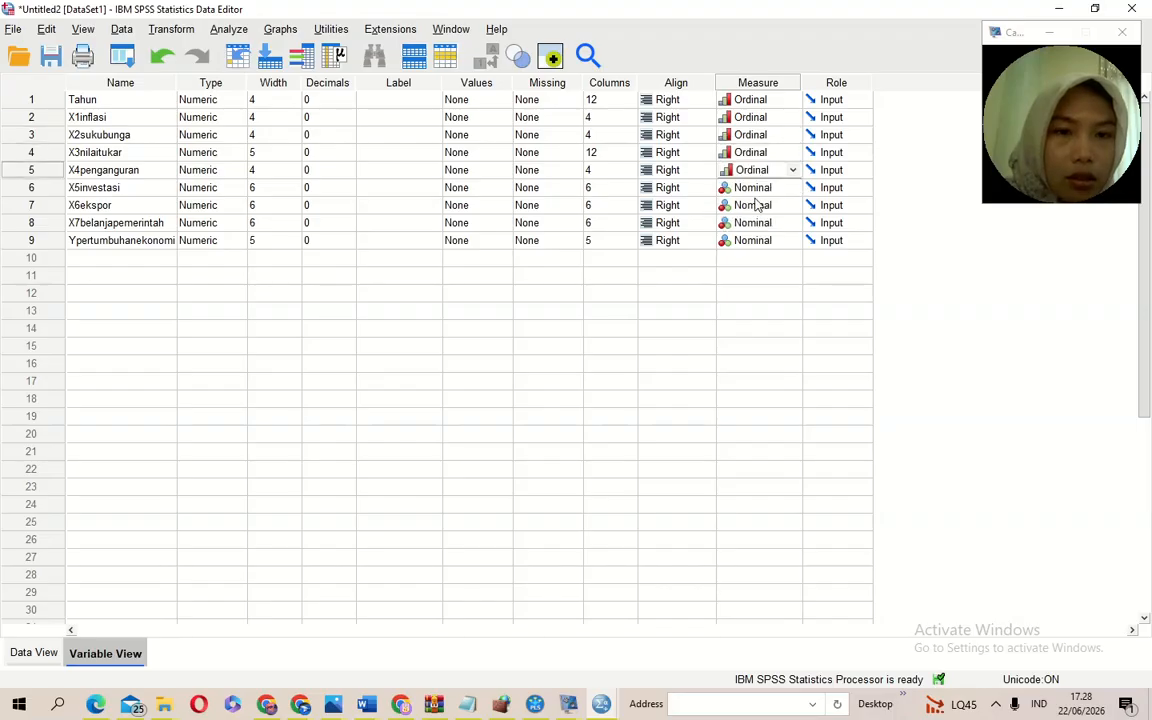
click(755, 189)
click(756, 220)
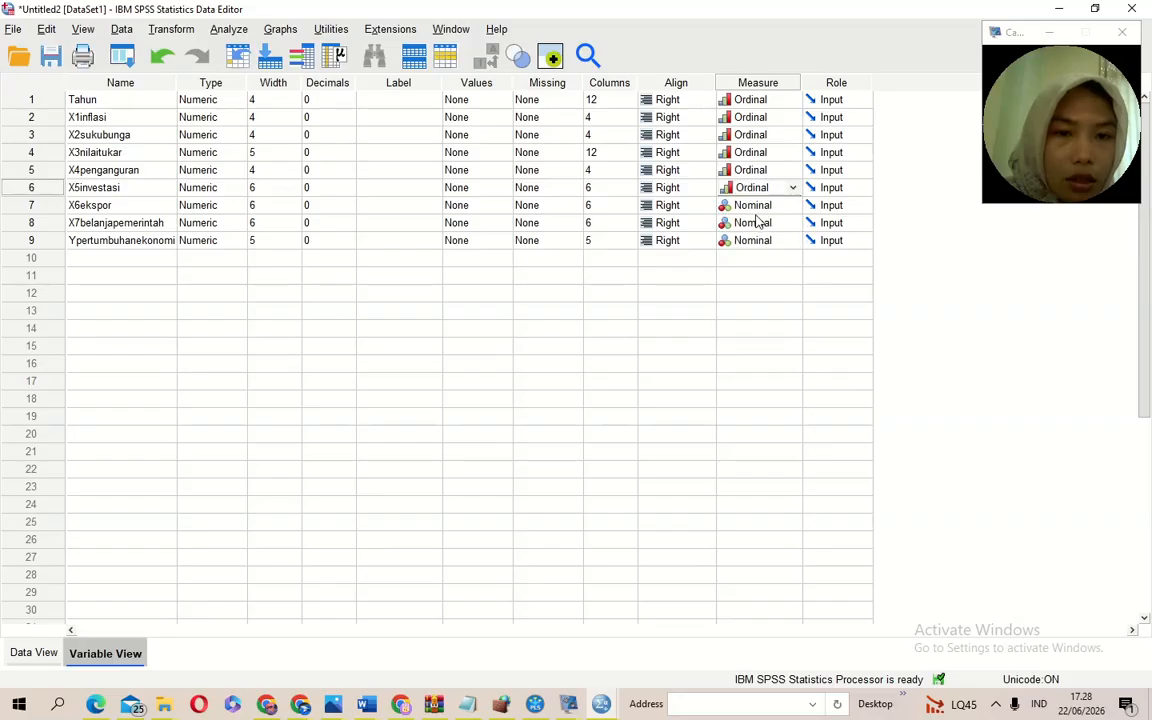
Set the measurement level of X6ekspor, X7belanjapemerintah and Ypertumbuhanekonomi to Ordinal
click(756, 208)
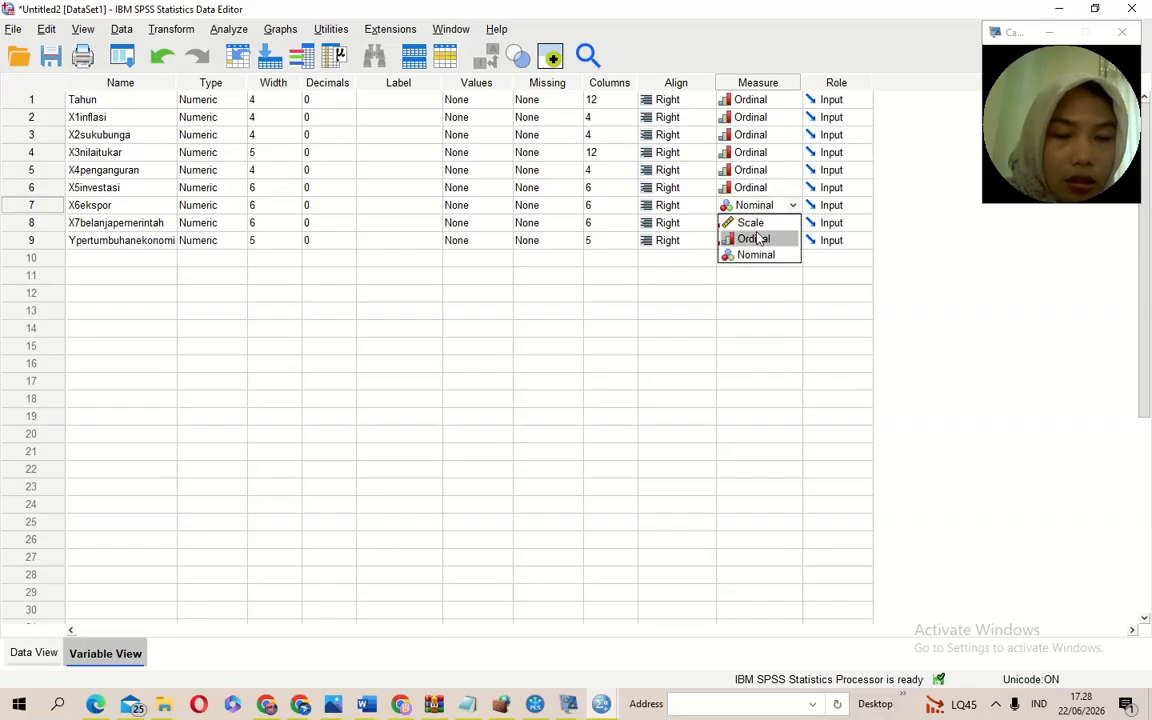
click(752, 239)
click(757, 225)
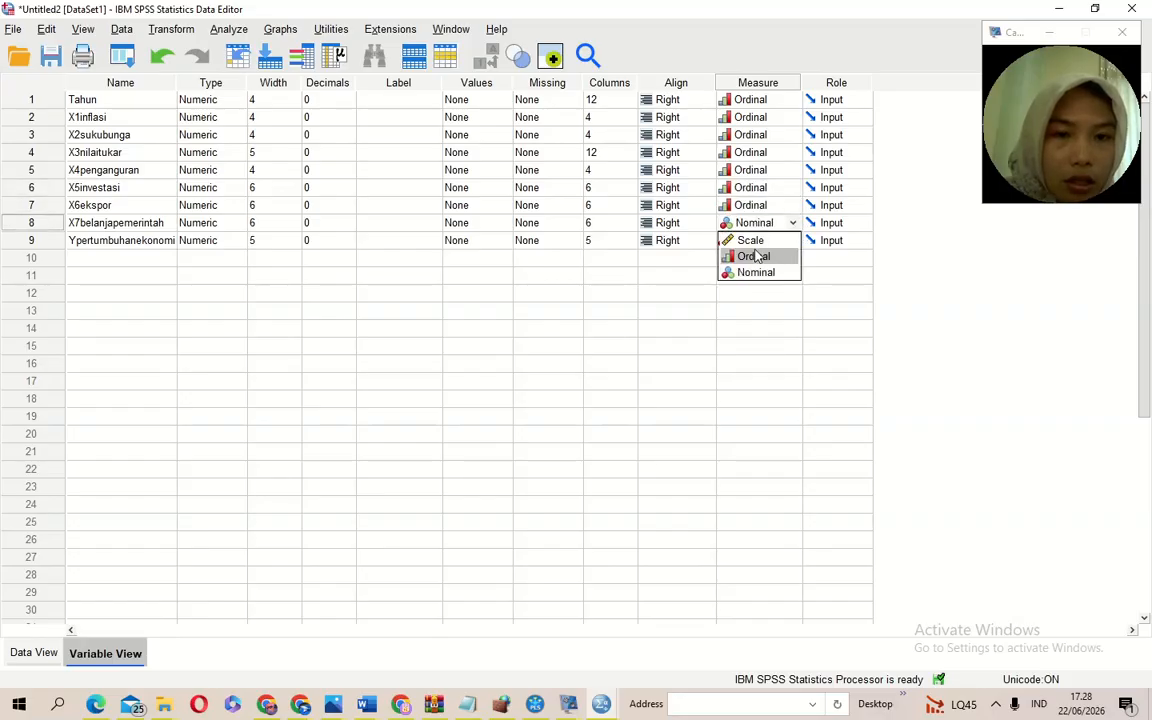
click(757, 253)
click(756, 246)
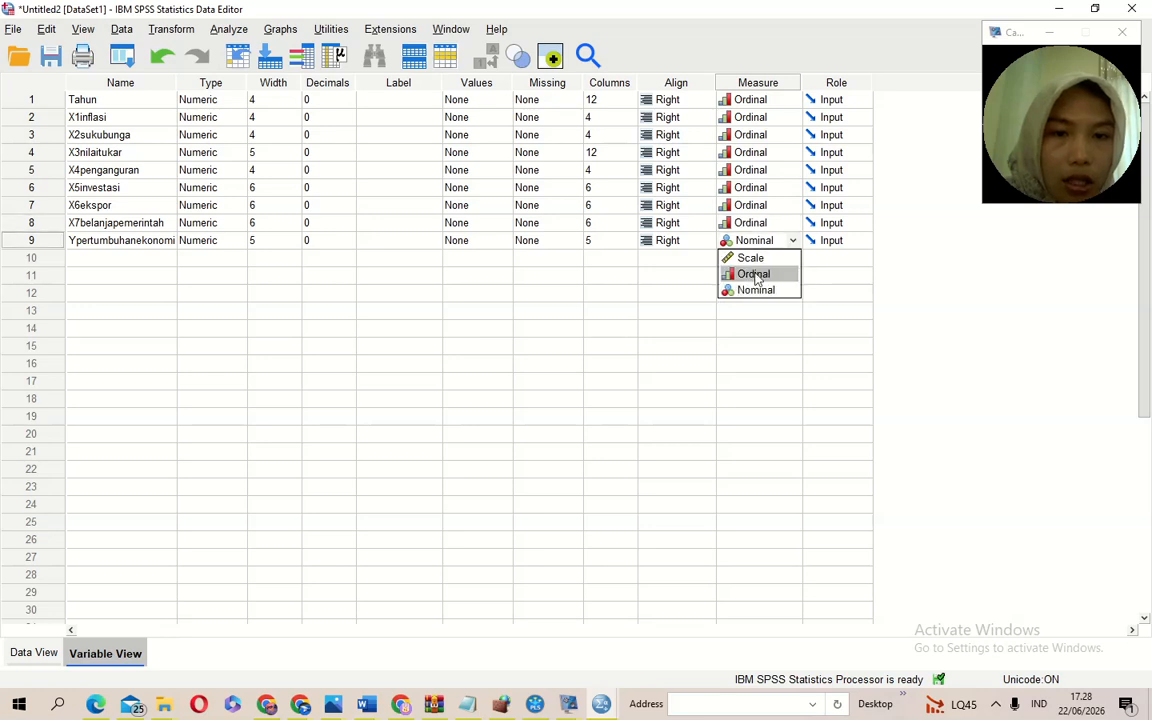
click(755, 272)
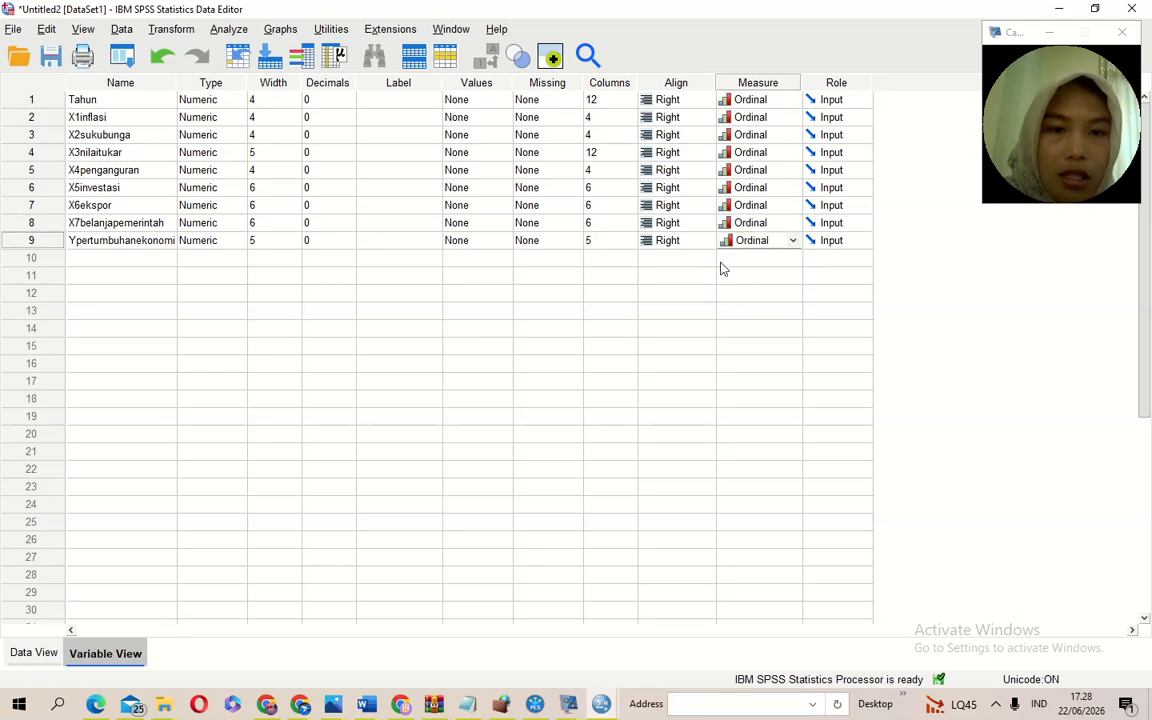
Run a Descriptives analysis on all nine variables, from Tahun to Ypertumbuhanekonomi, and review the output
click(228, 30)
mouse_move(286, 94)
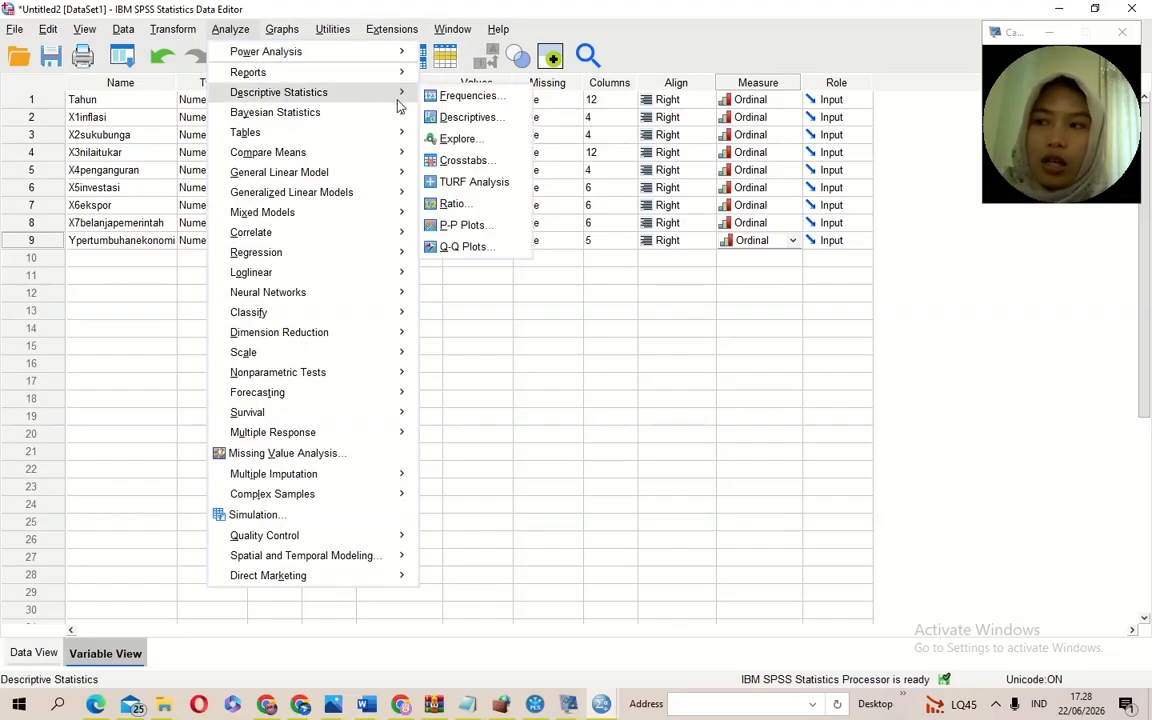
mouse_move(400, 112)
mouse_move(370, 100)
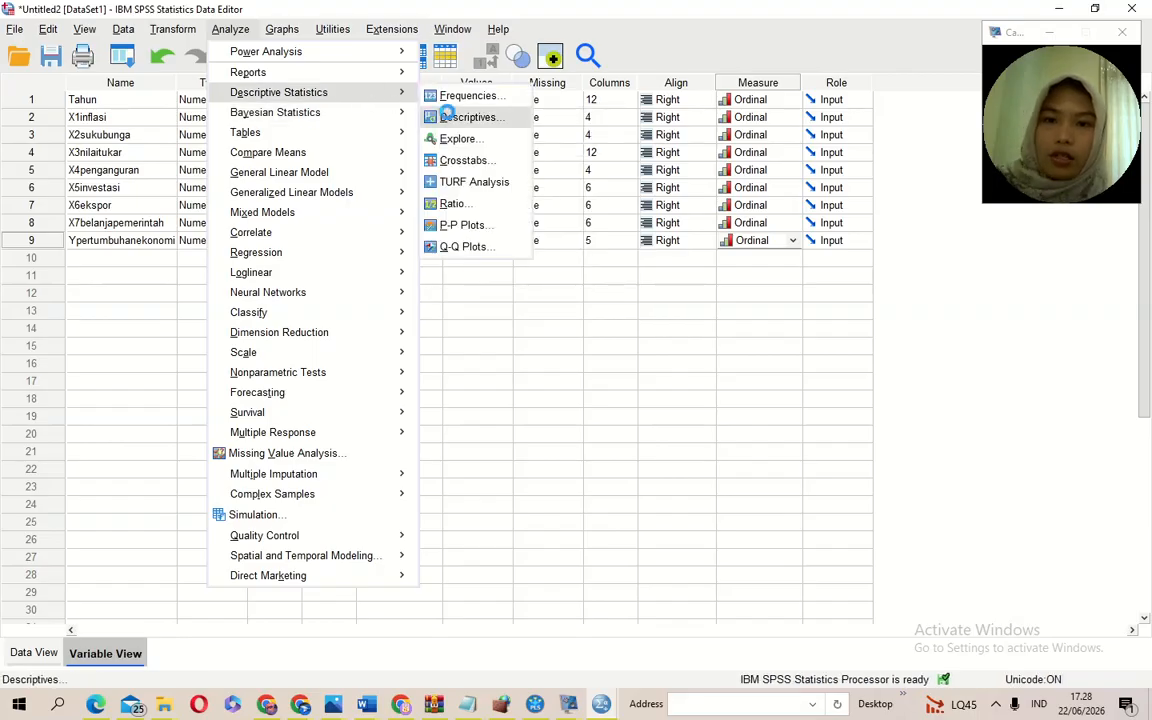
click(465, 117)
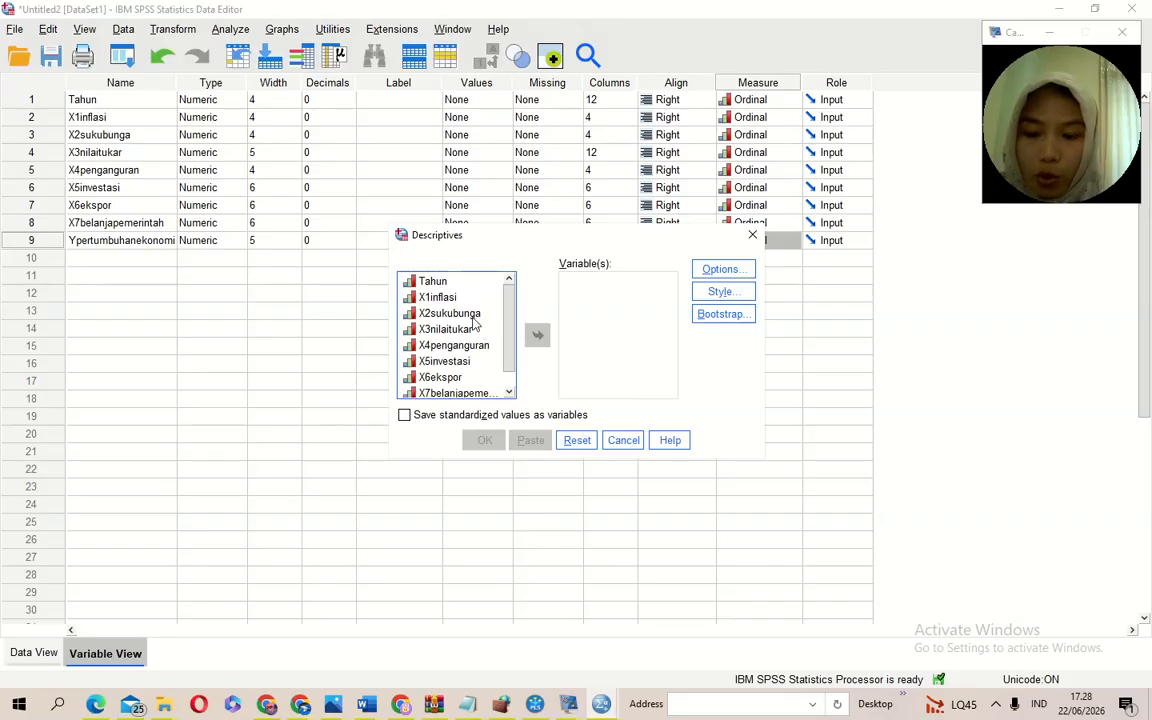
key(ctrl+a)
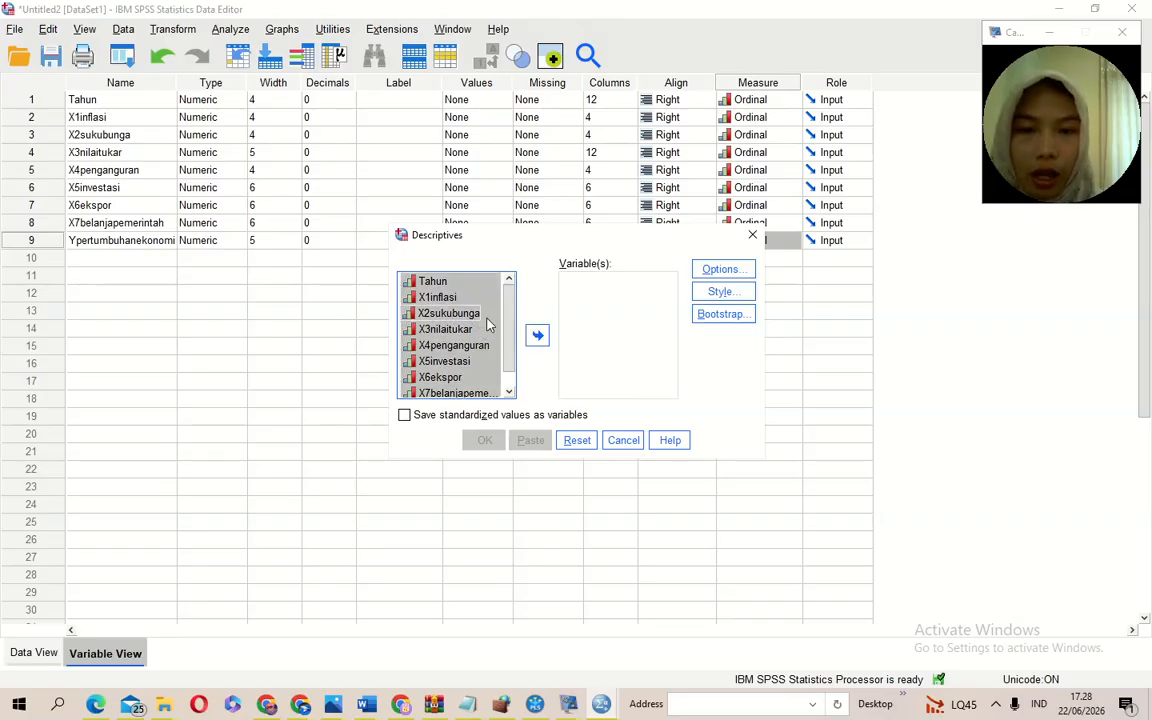
click(537, 335)
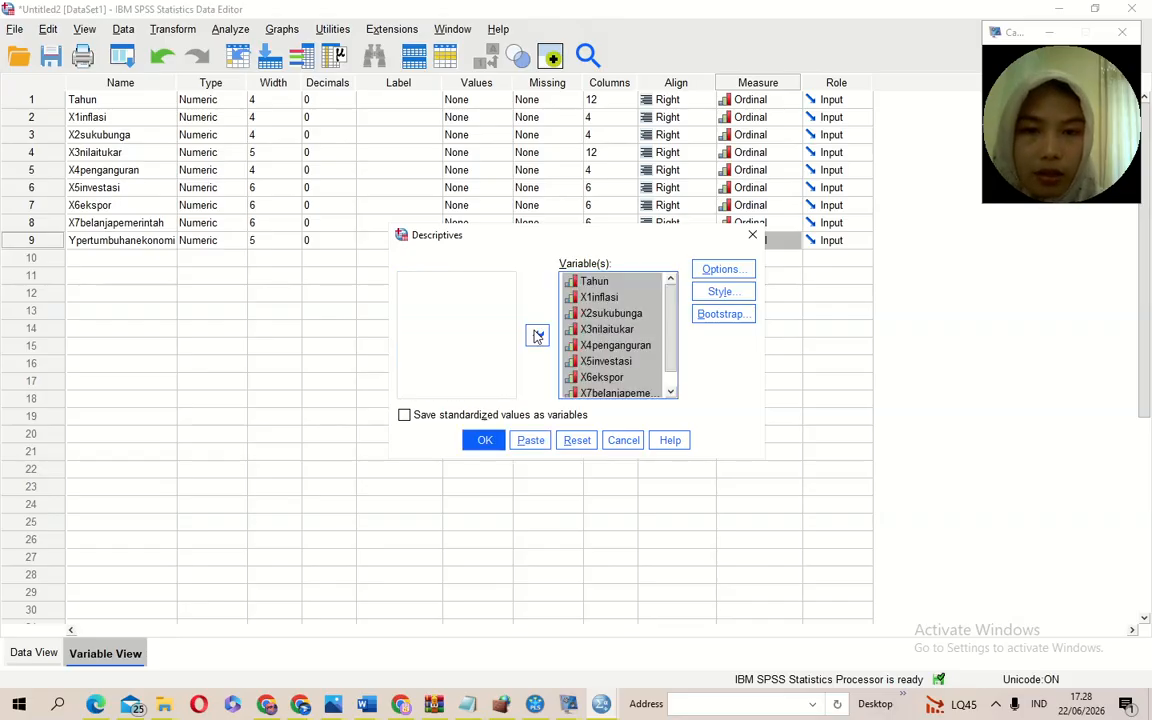
click(484, 440)
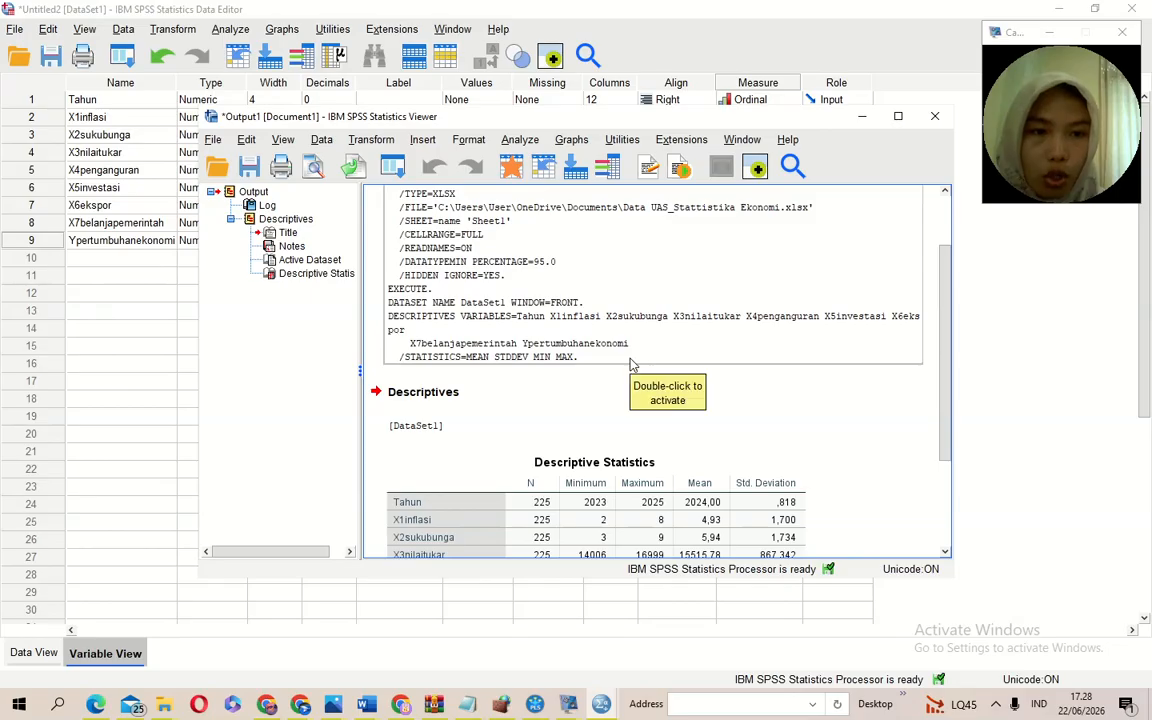
scroll(953, 392, down, 3)
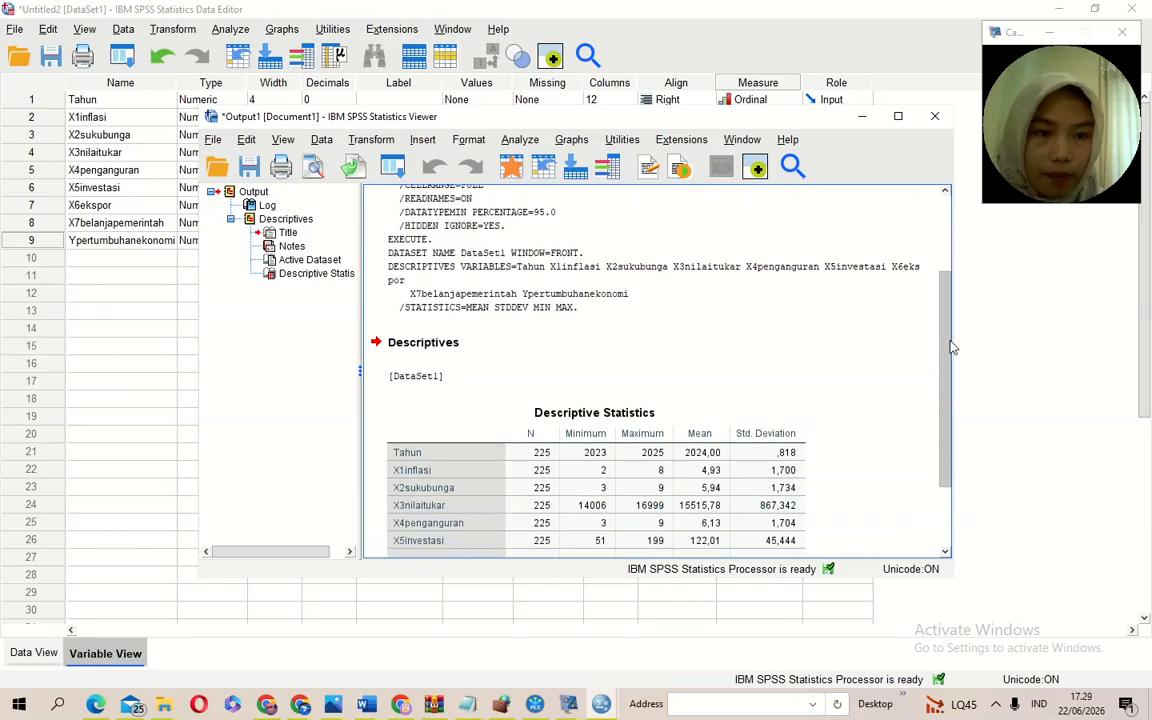
scroll(953, 392, up, 5)
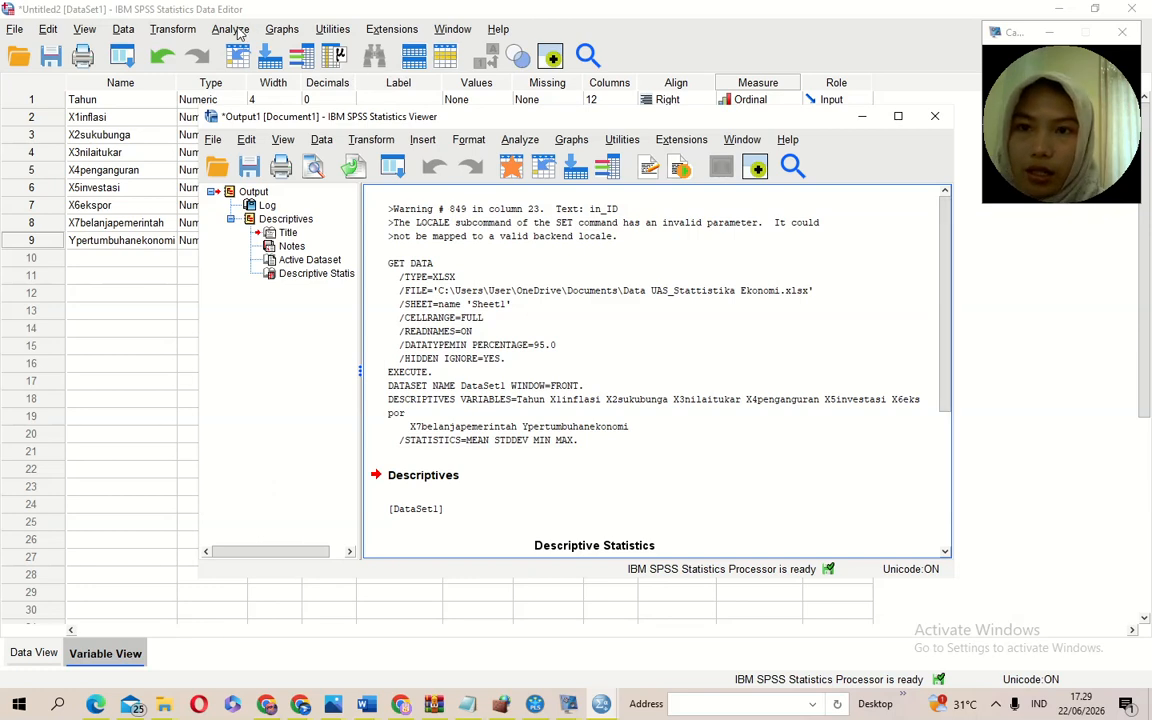
Run a Frequencies analysis with frequency tables for all nine variables and look through the resulting tables
click(529, 141)
mouse_move(617, 204)
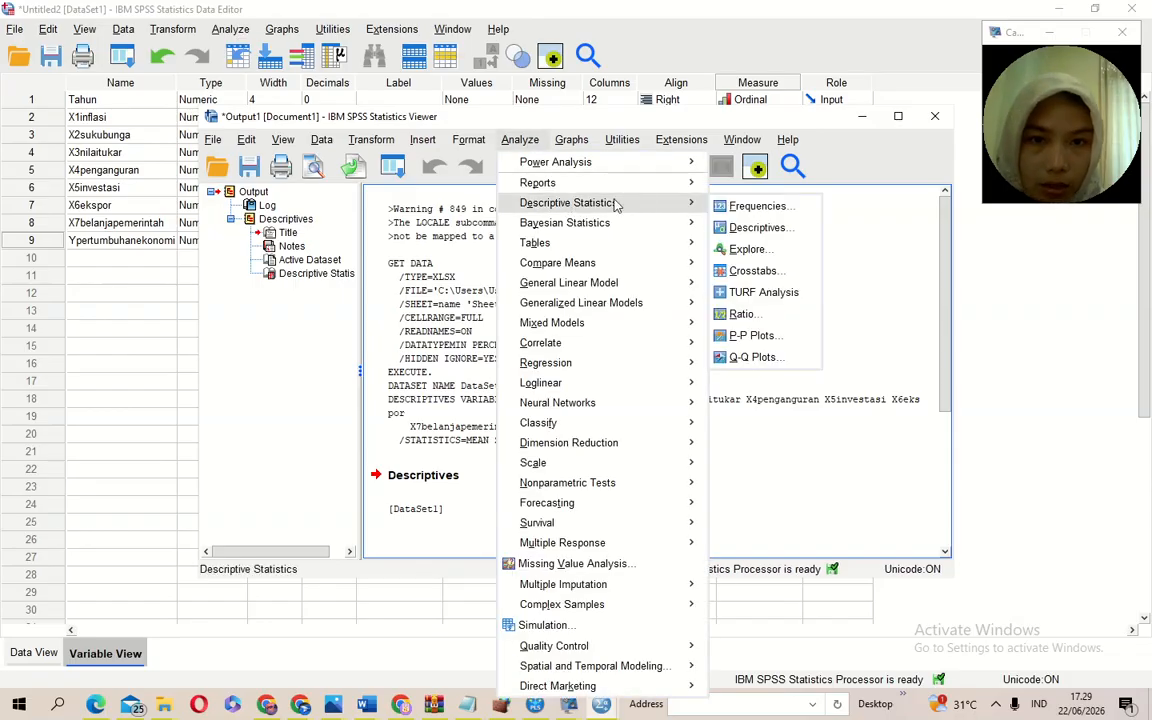
click(717, 207)
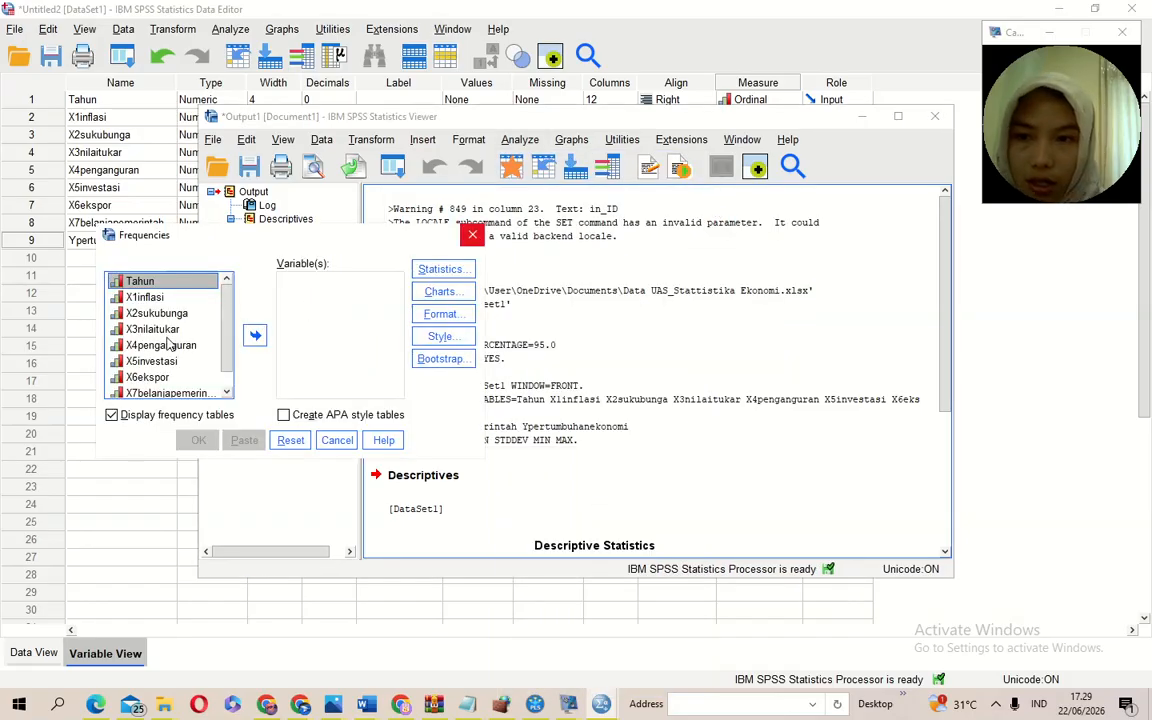
key(ctrl+a)
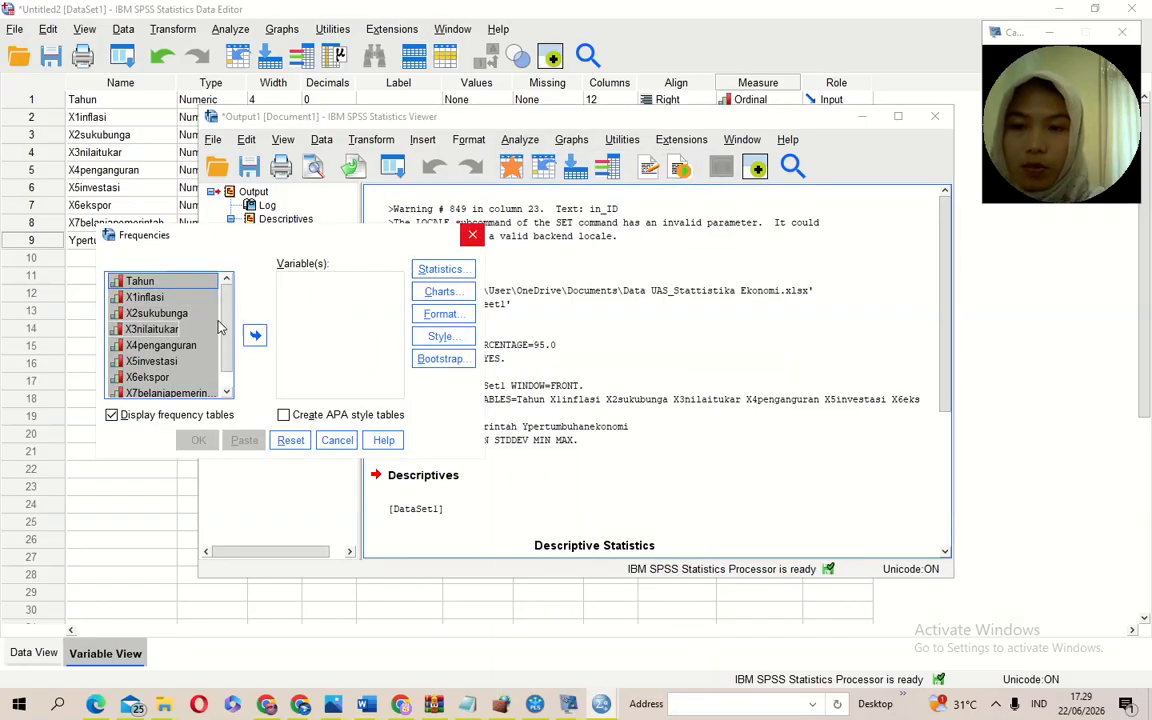
click(255, 335)
click(199, 439)
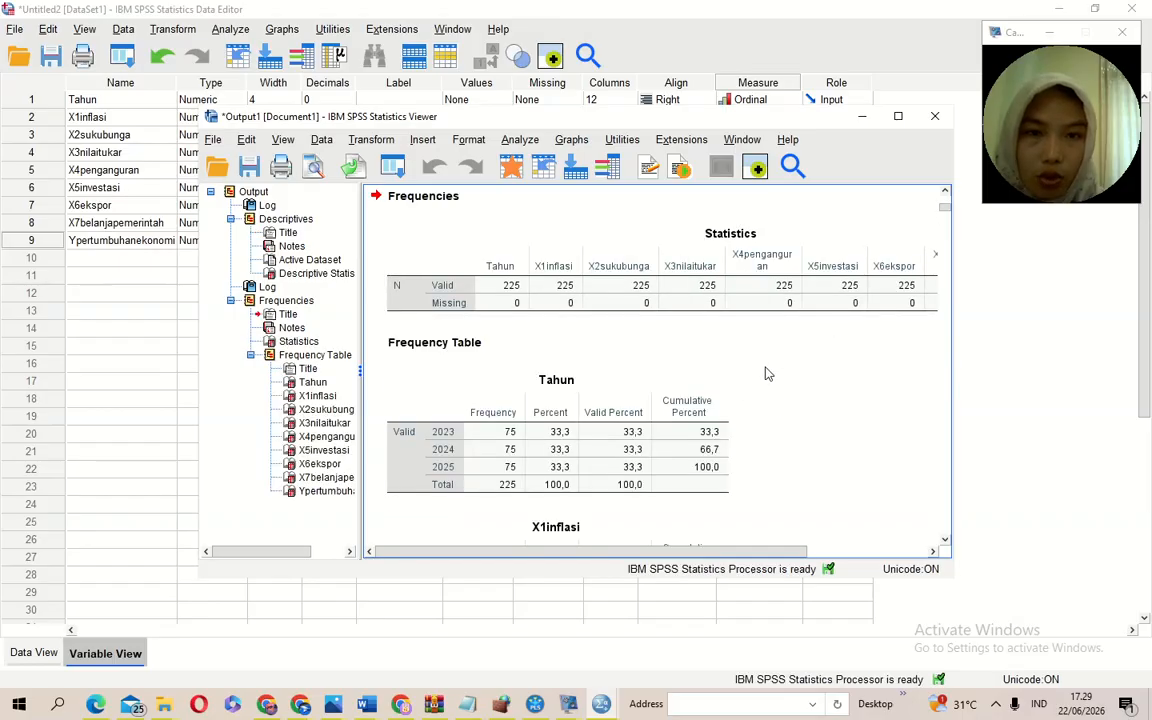
drag(948, 210, 946, 350)
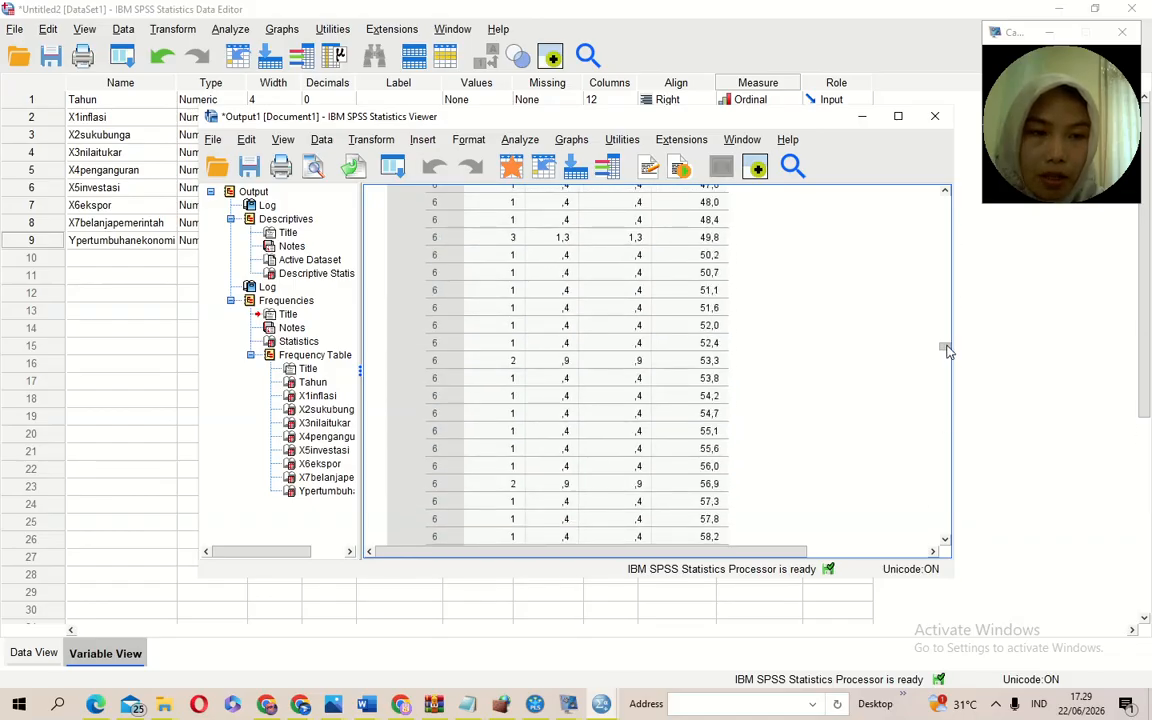
Start a Linear Regression analysis and set Ypertumbuhanekonomi as the dependent variable
drag(948, 350, 946, 540)
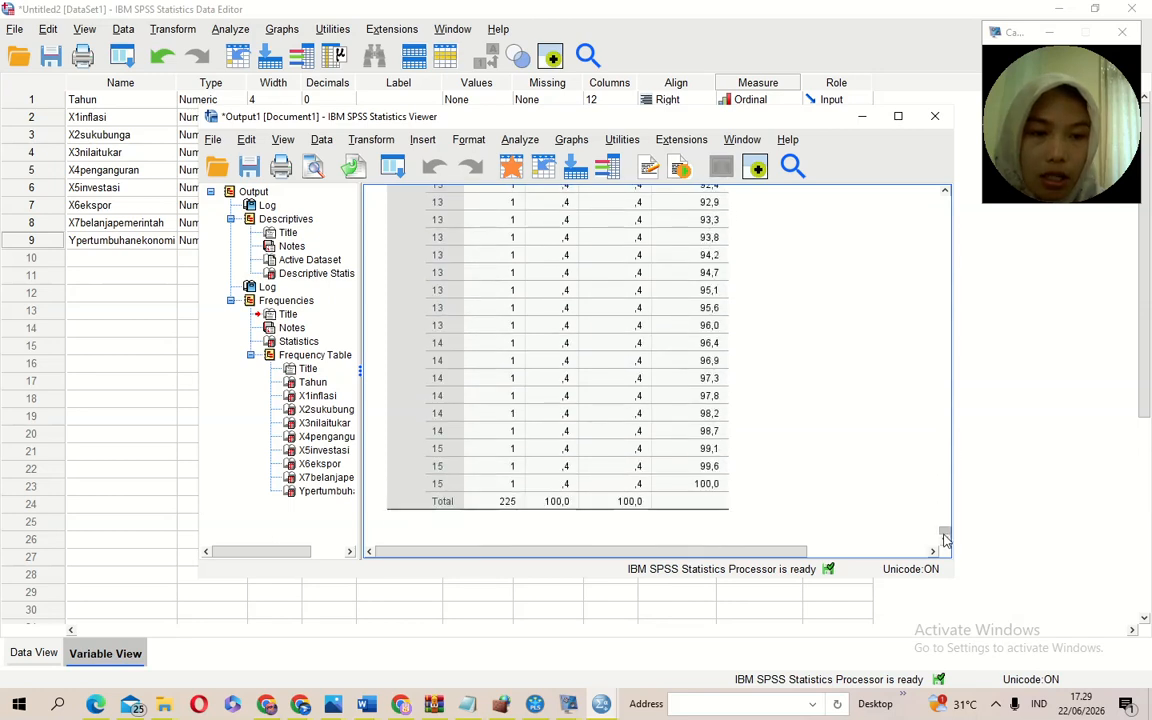
scroll(658, 357, up, 20)
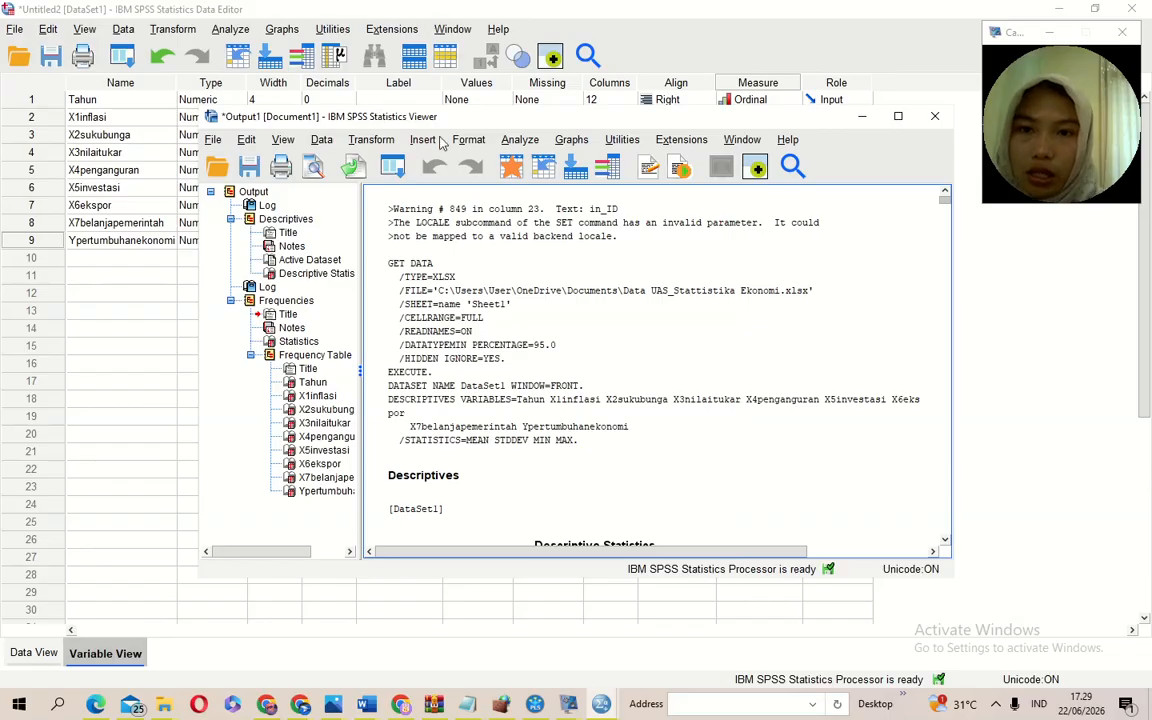
click(518, 140)
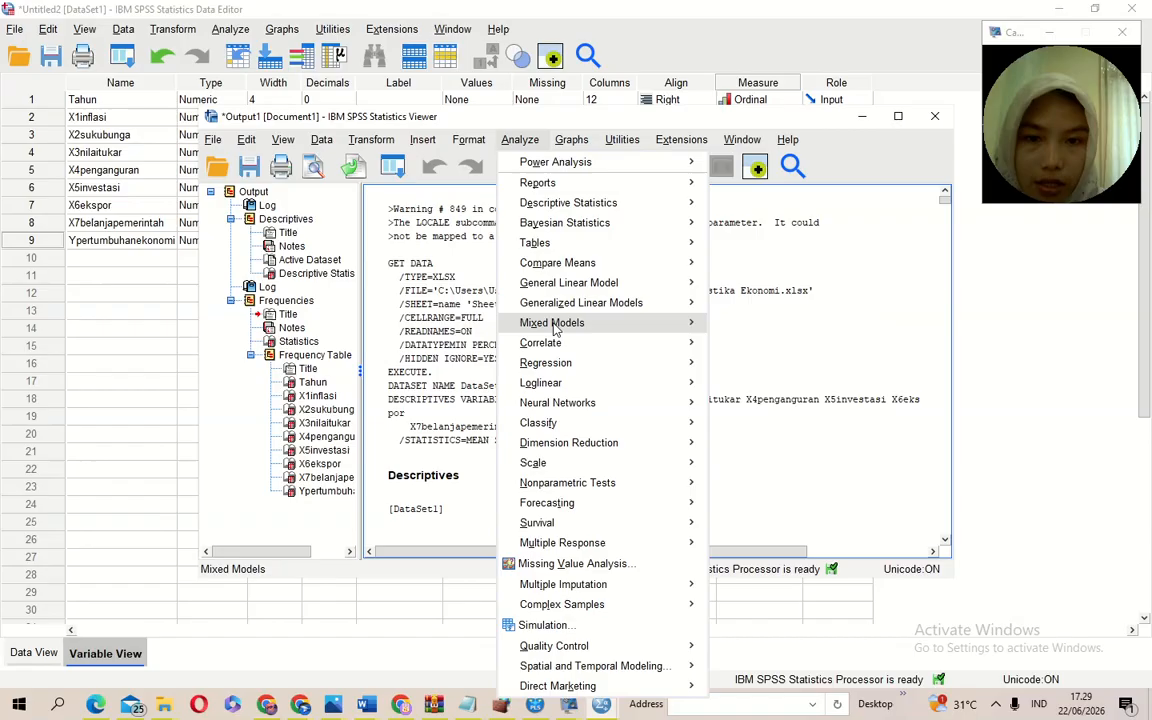
mouse_move(655, 361)
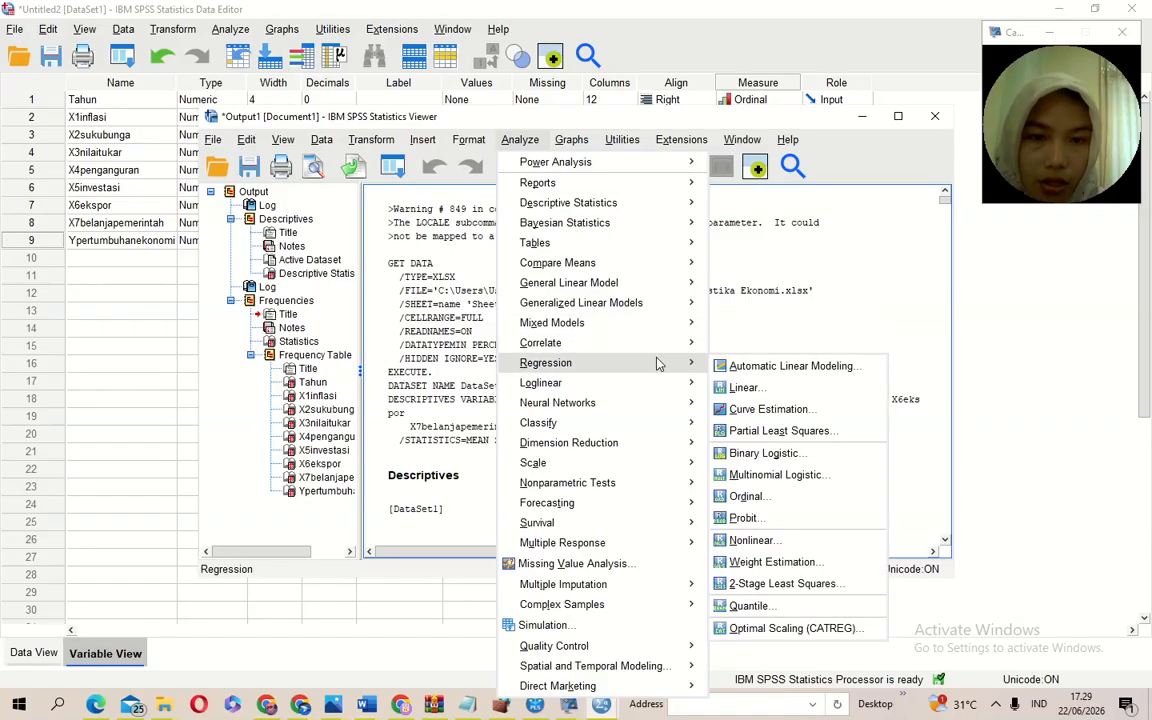
click(741, 388)
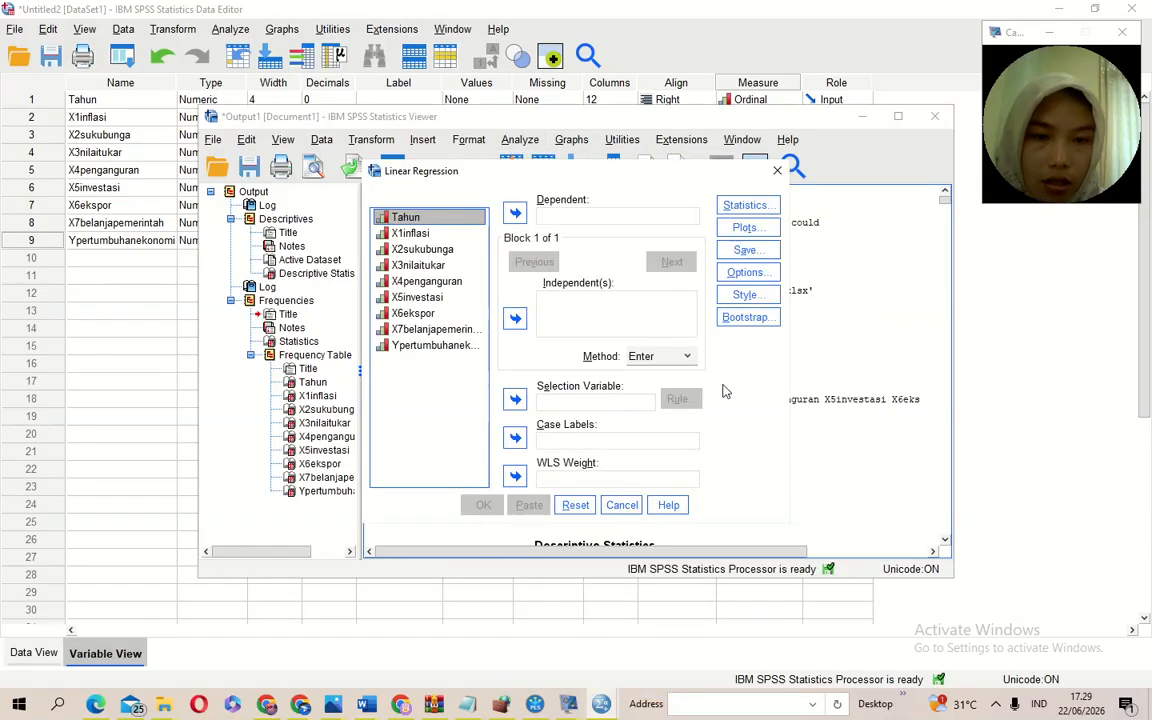
click(430, 345)
click(515, 213)
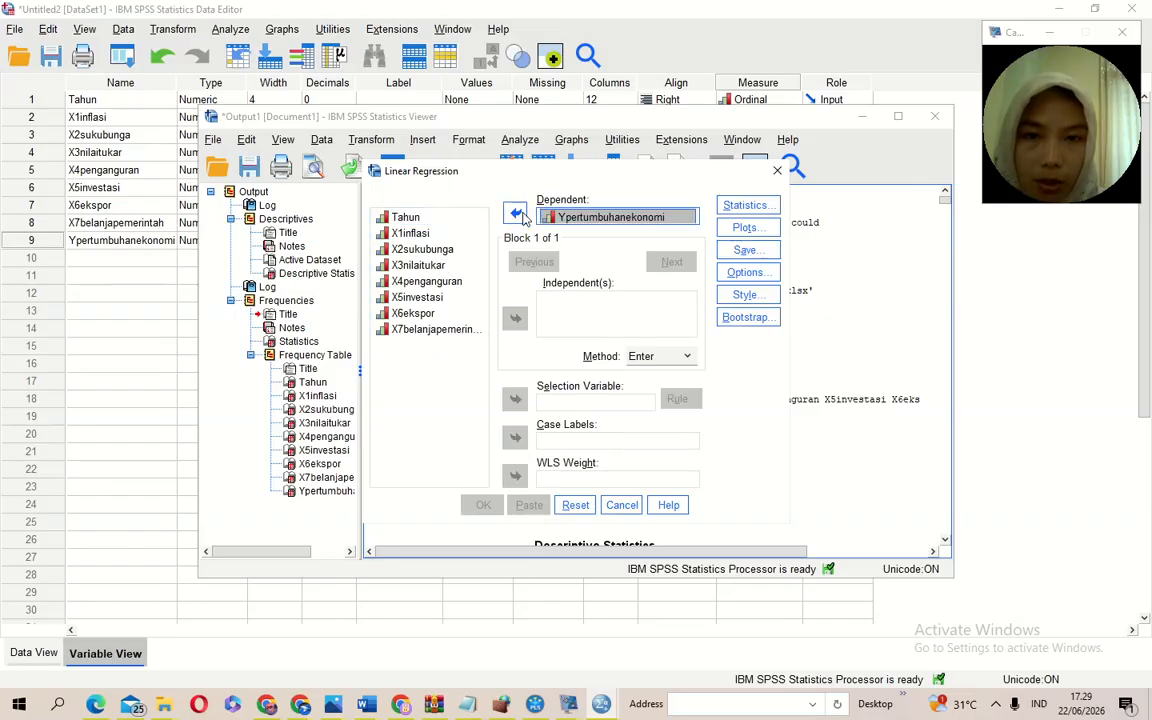
Add the seven variables from X1inflasi to X7belanjapemerintah as independent variables of the linear regression
click(413, 236)
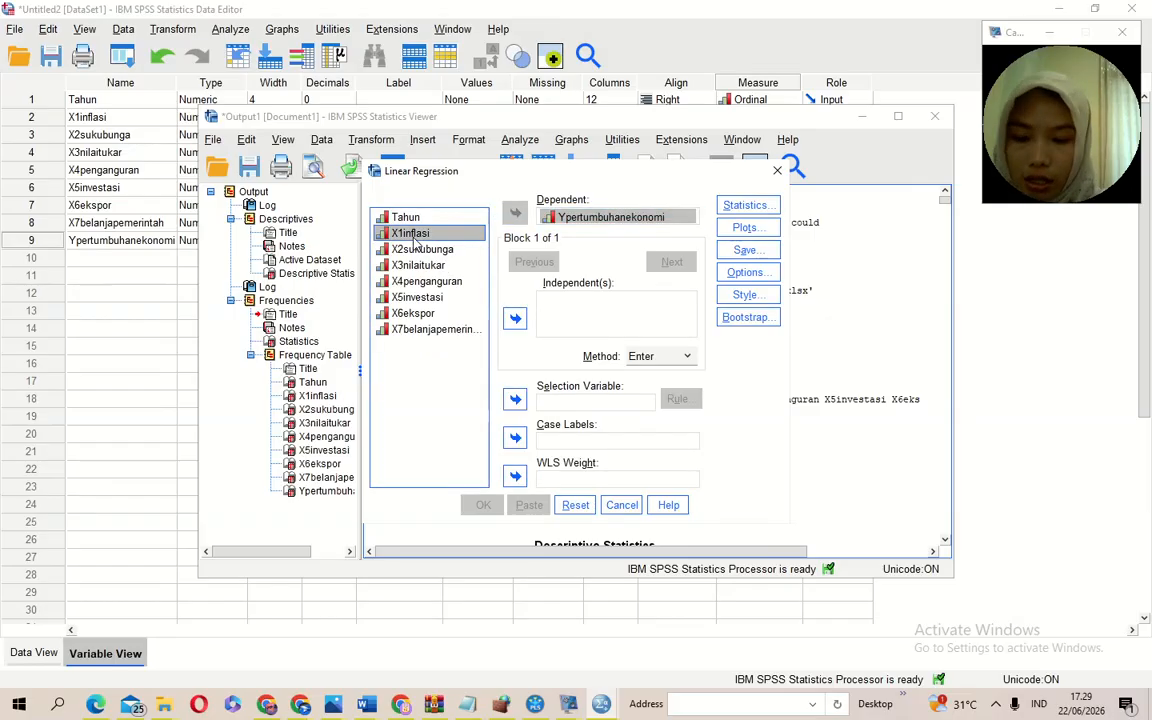
key(shift+Down)
key(shift+Down)
key(shift+Down)
key(shift+Down)
key(shift+Down)
key(shift+Down)
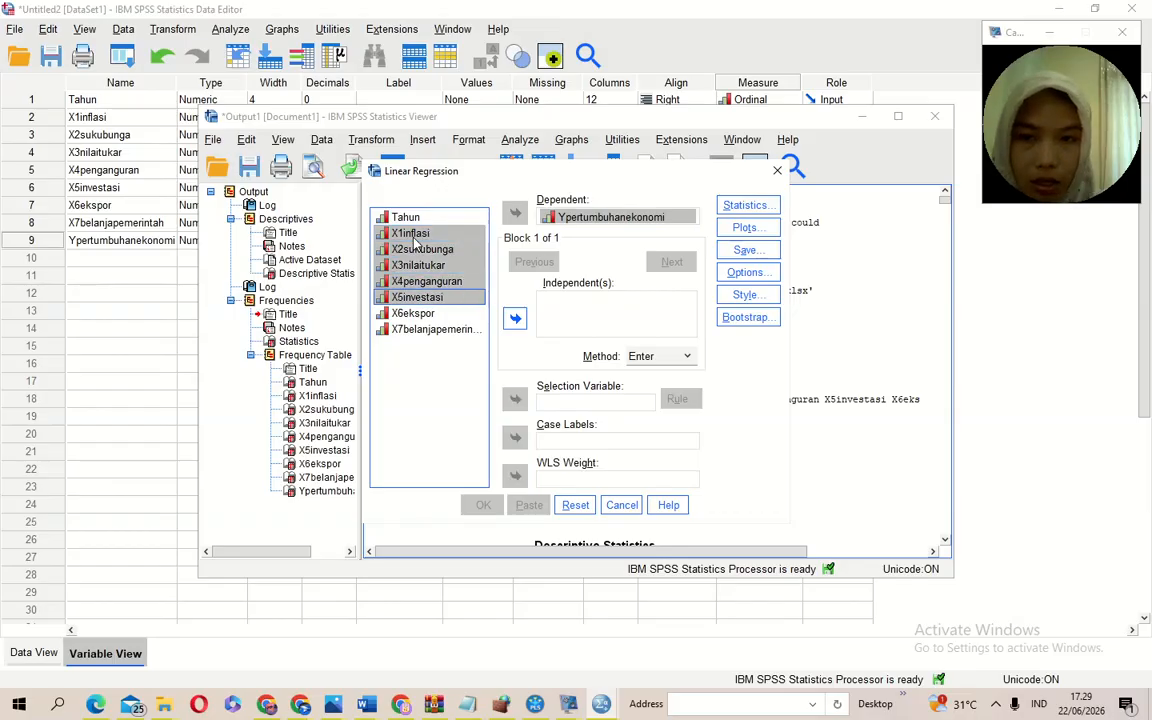
click(515, 318)
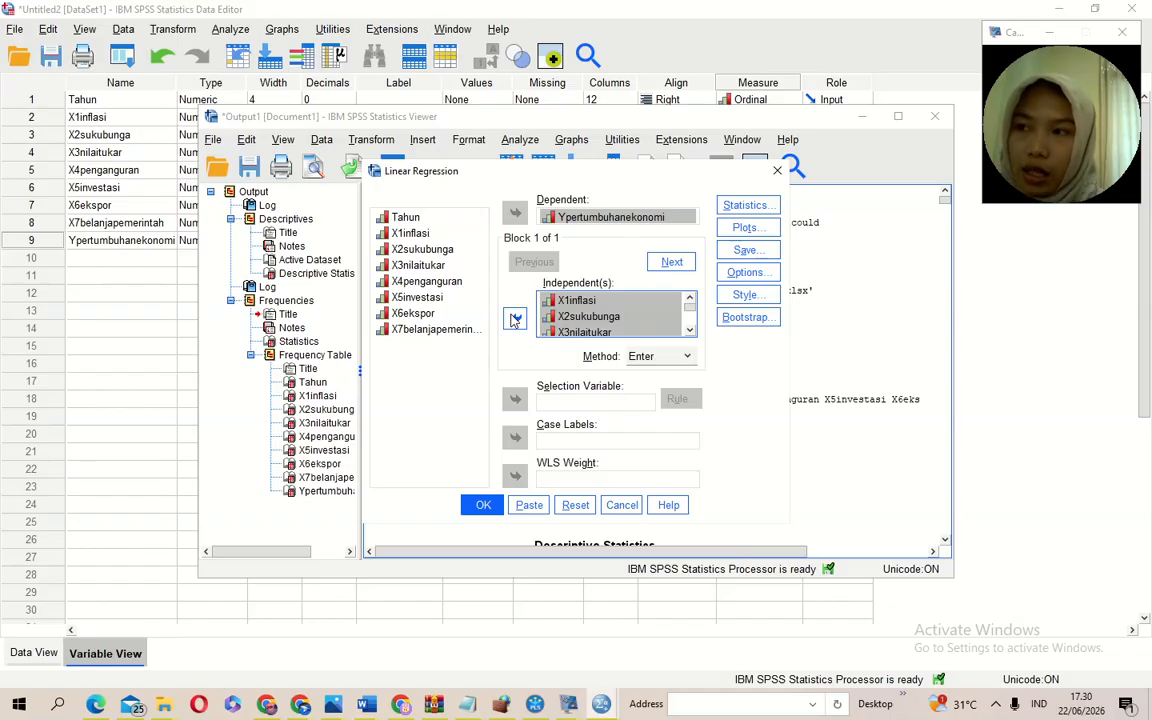
Include R squared change, collinearity diagnostics and the Durbin-Watson residual test in the regression statistics
click(763, 205)
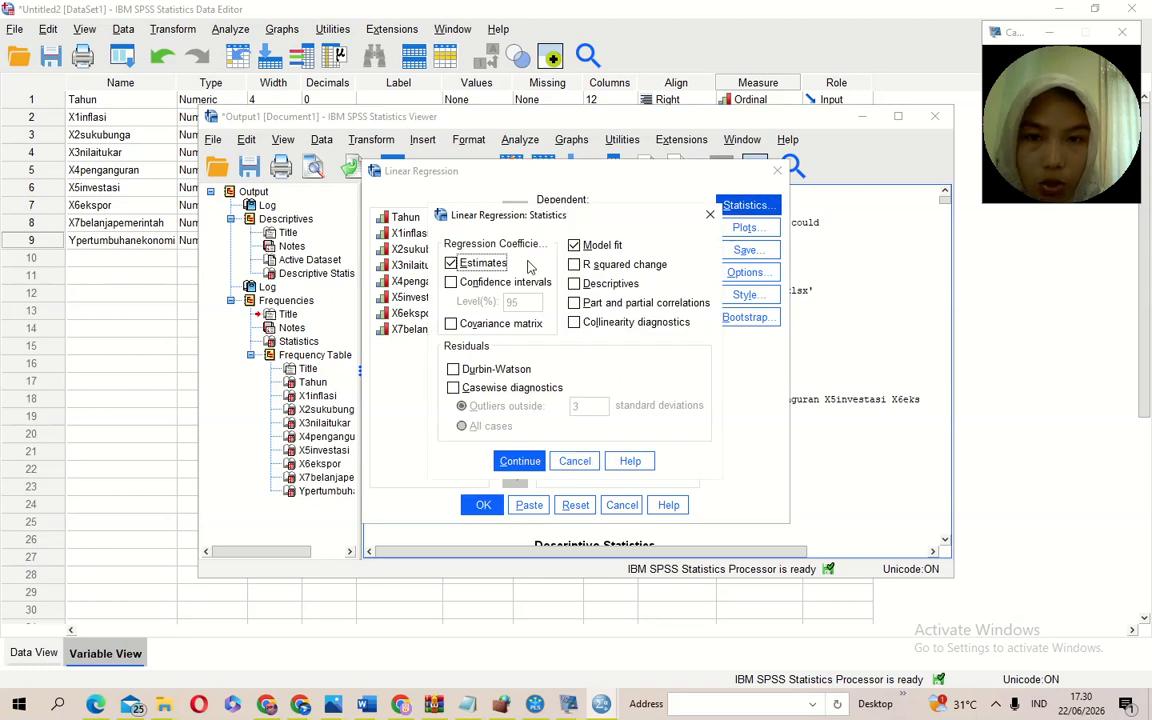
click(575, 265)
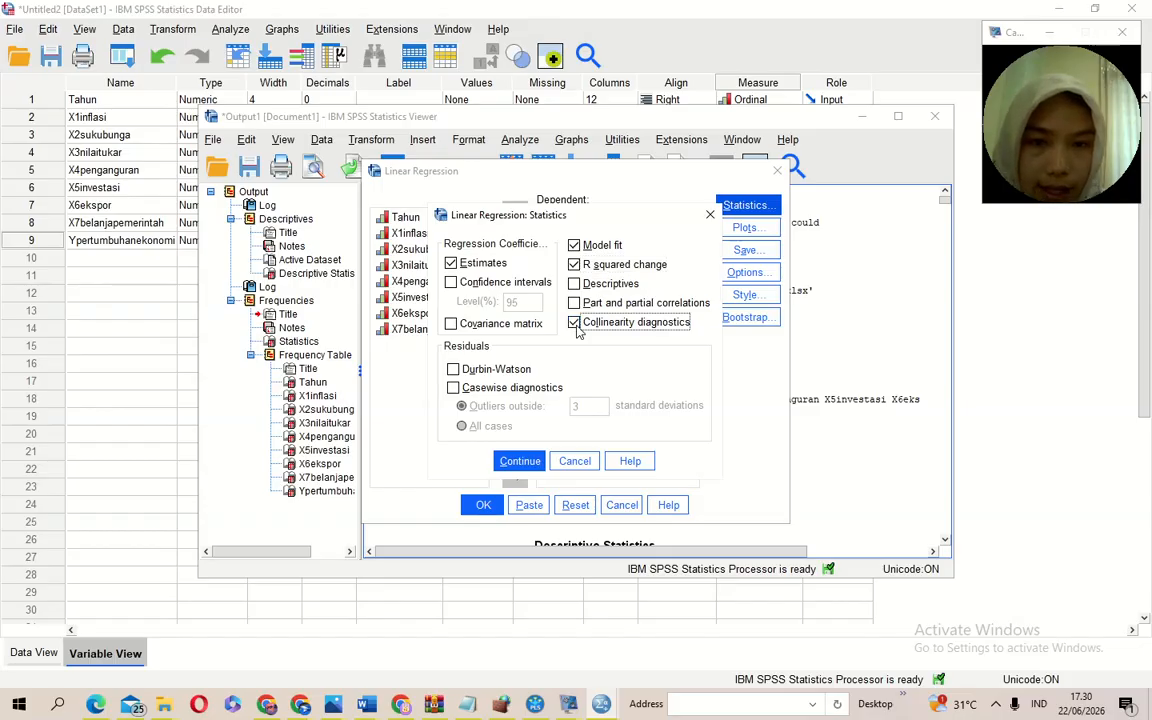
click(453, 369)
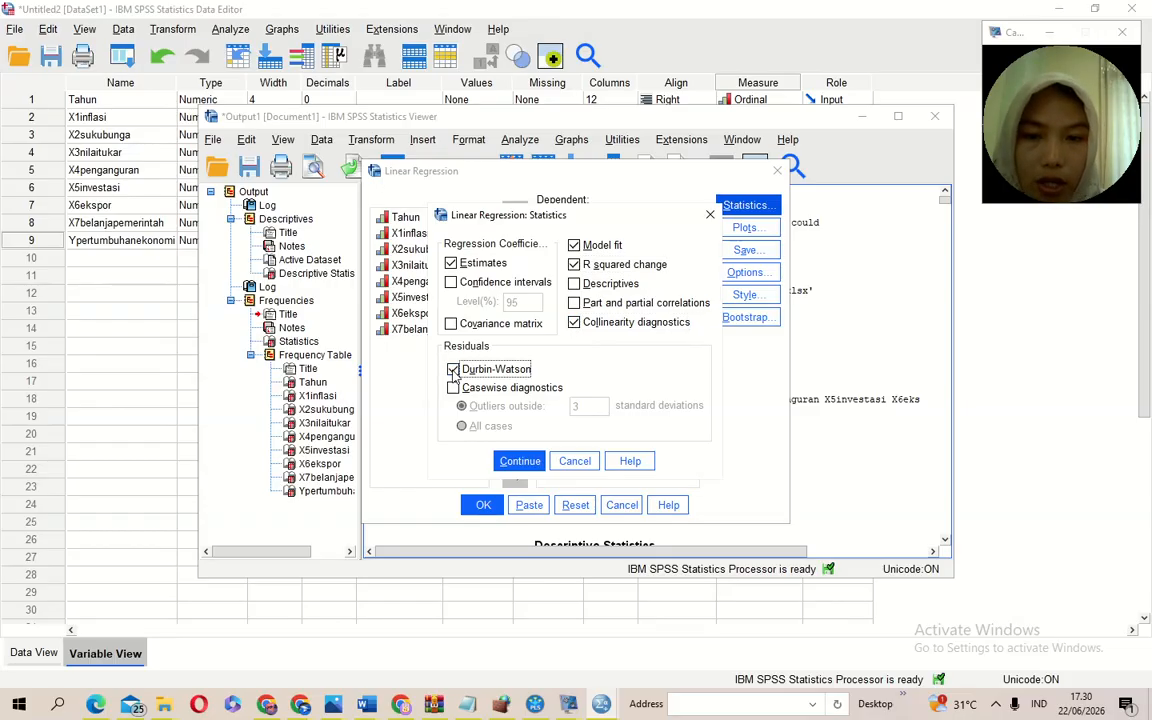
click(519, 461)
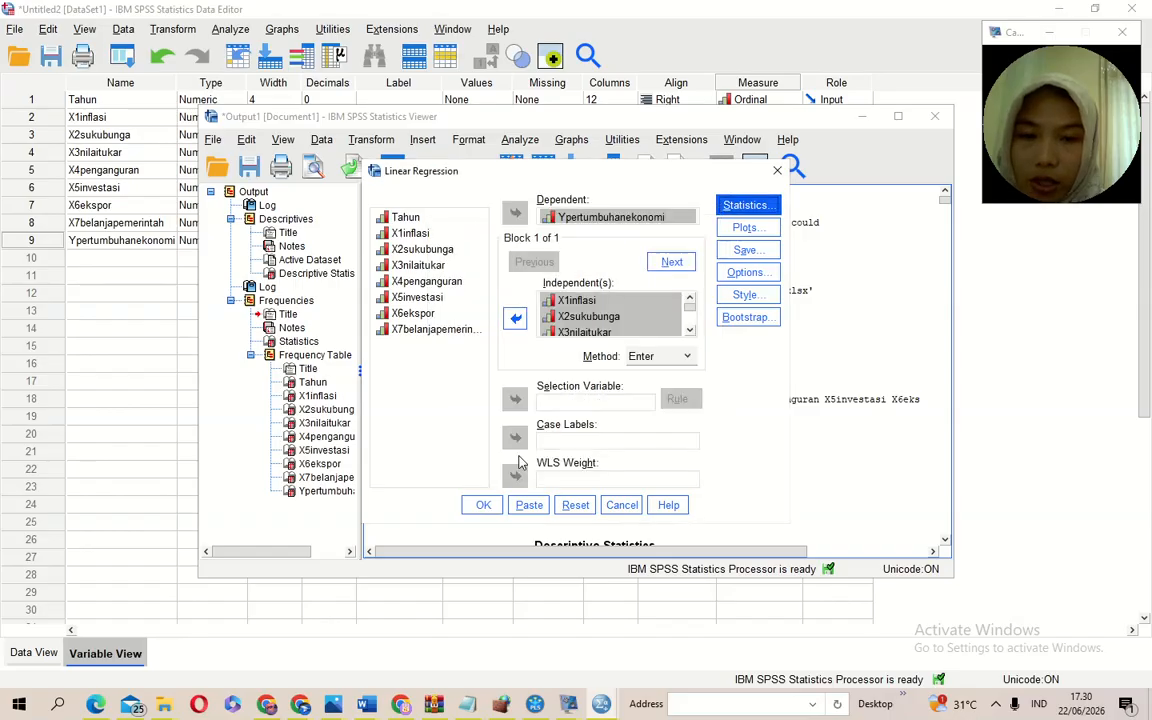
Set the regression to save unstandardized residuals as a new variable and run the analysis
click(755, 256)
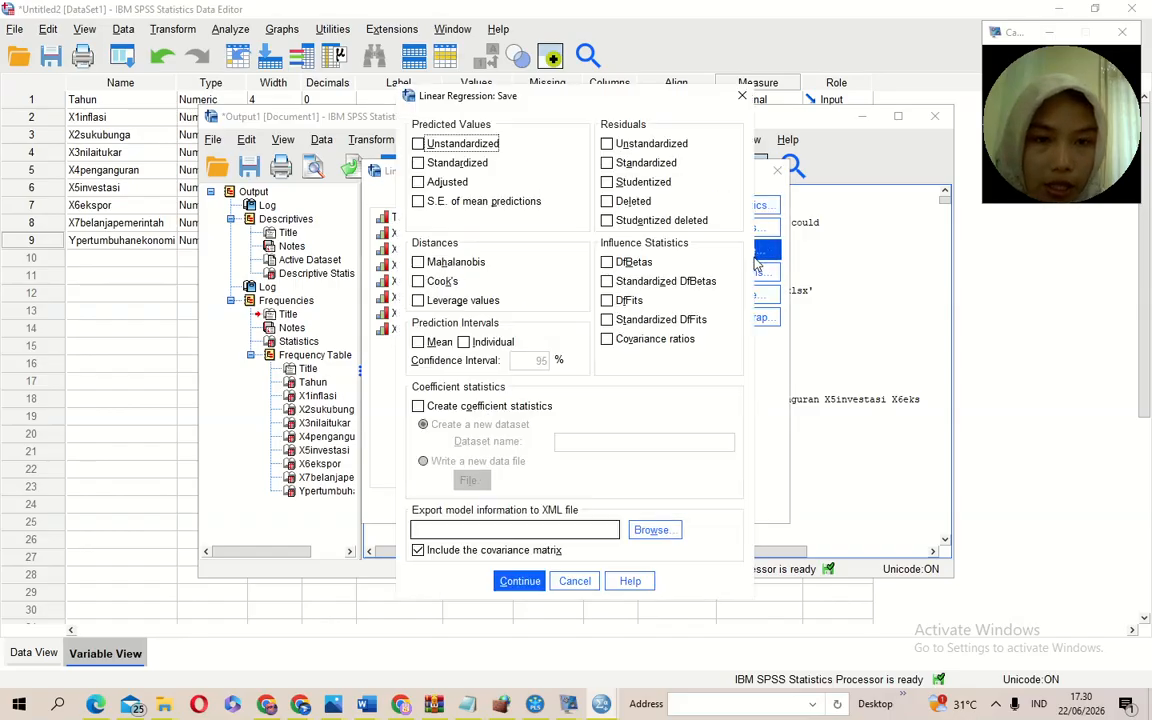
click(609, 145)
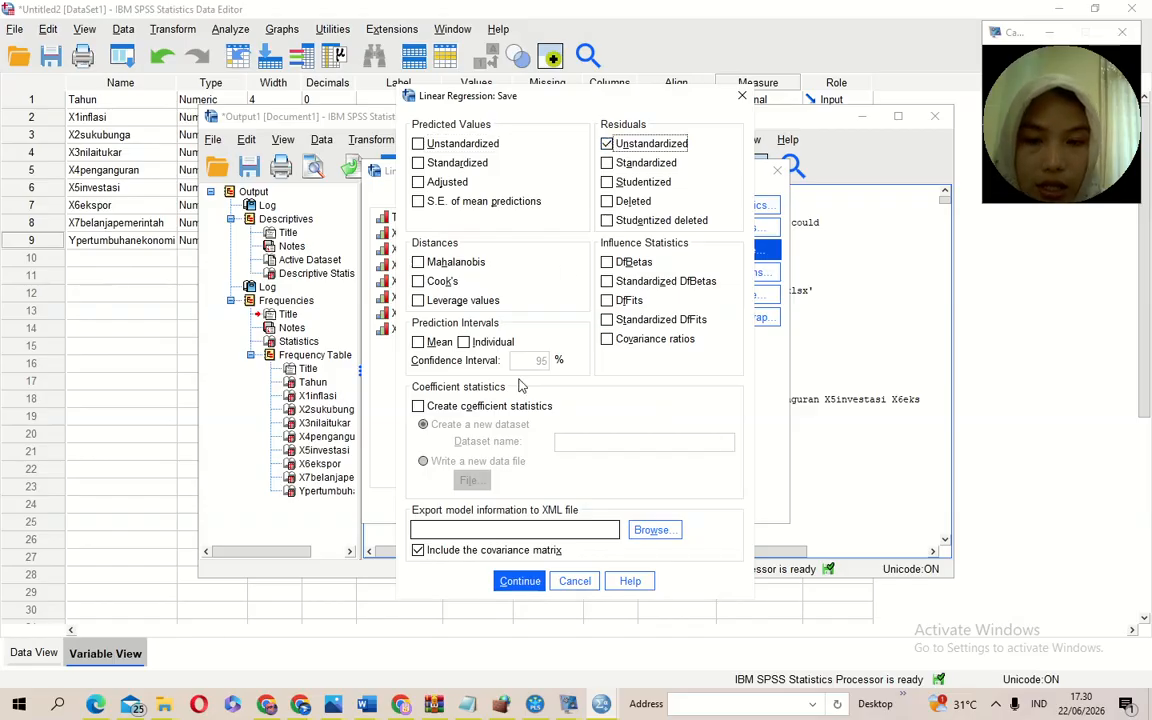
click(525, 582)
click(483, 506)
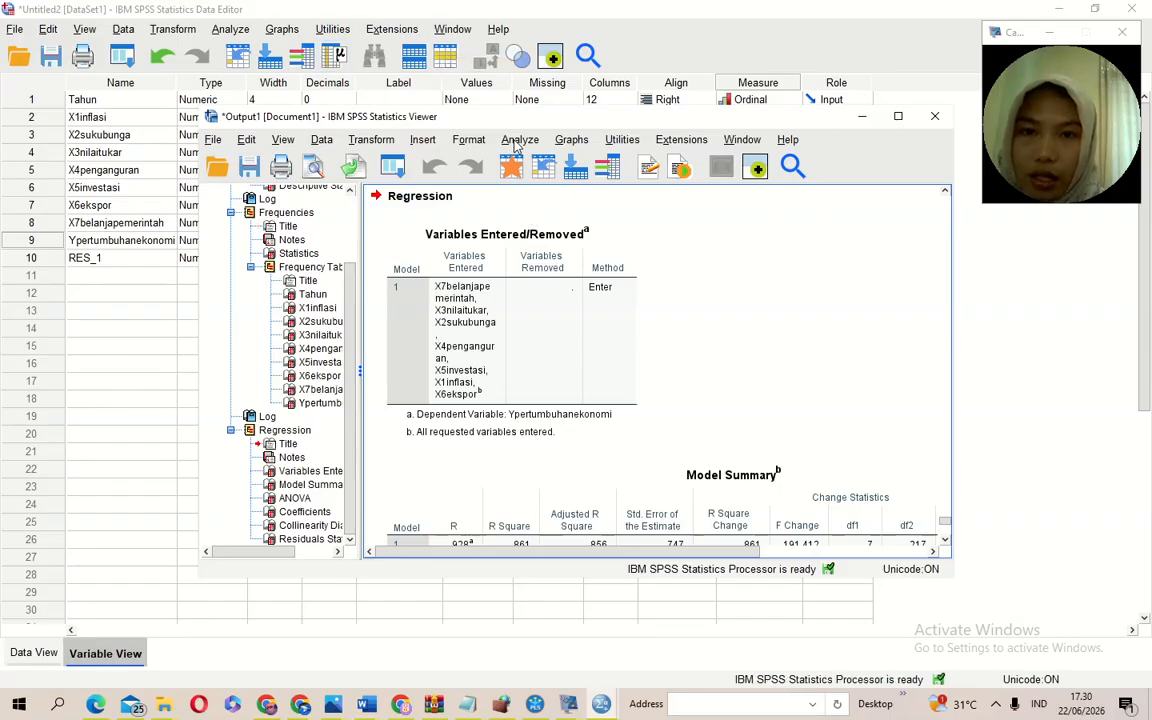
Run a legacy one-sample Kolmogorov-Smirnov test on Unstandardized Residual against the normal distribution, using sample data
click(518, 140)
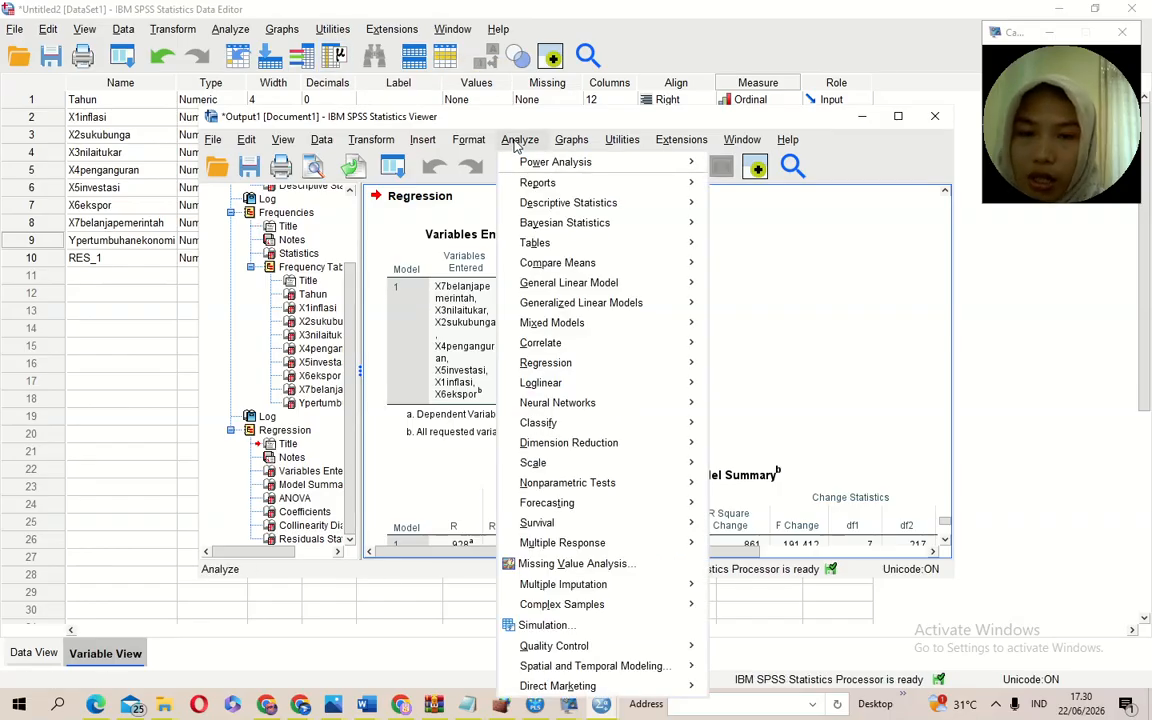
mouse_move(632, 448)
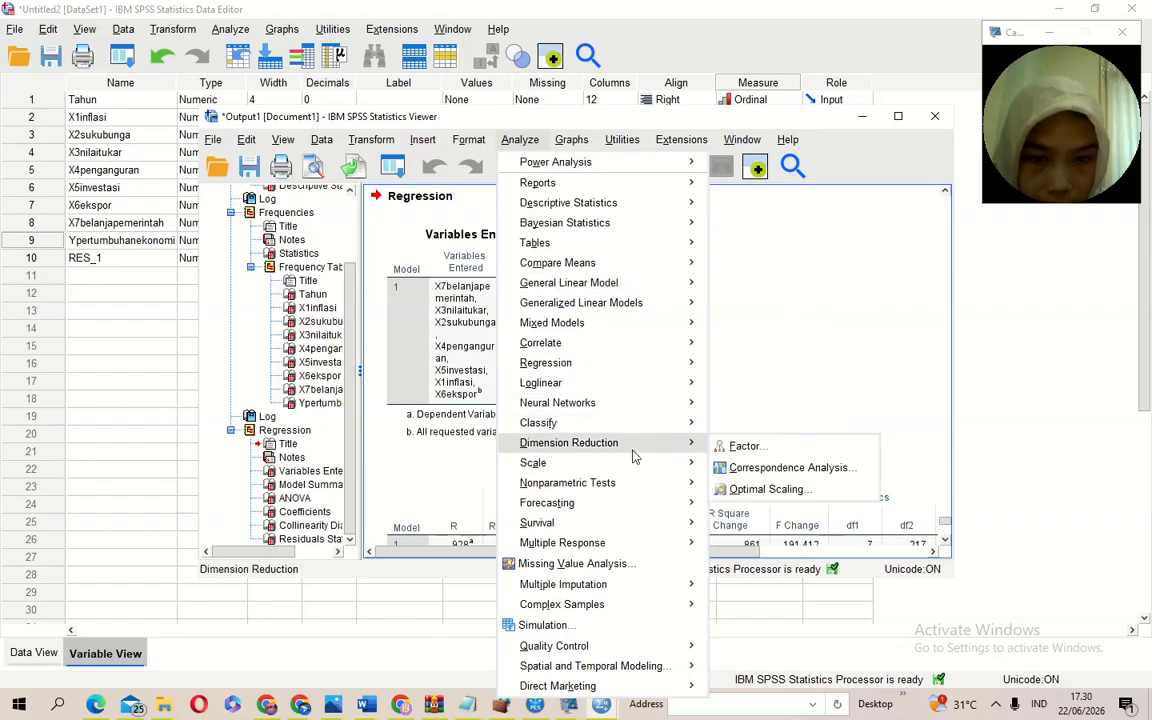
mouse_move(655, 487)
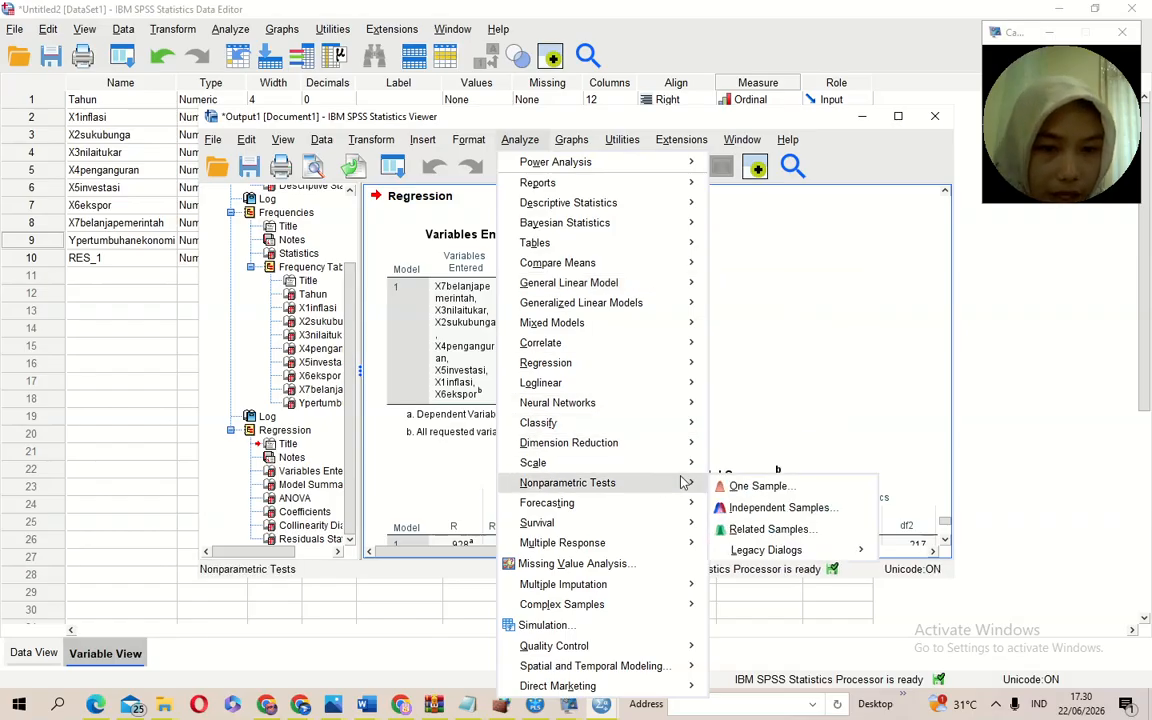
mouse_move(742, 553)
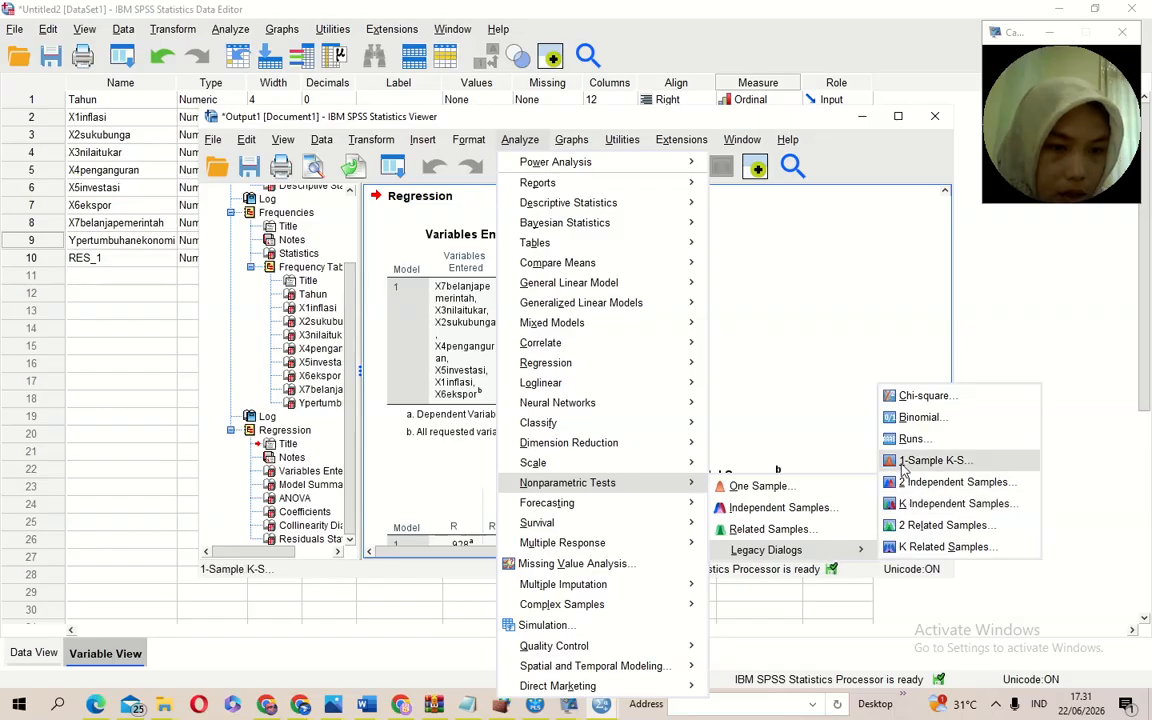
click(910, 461)
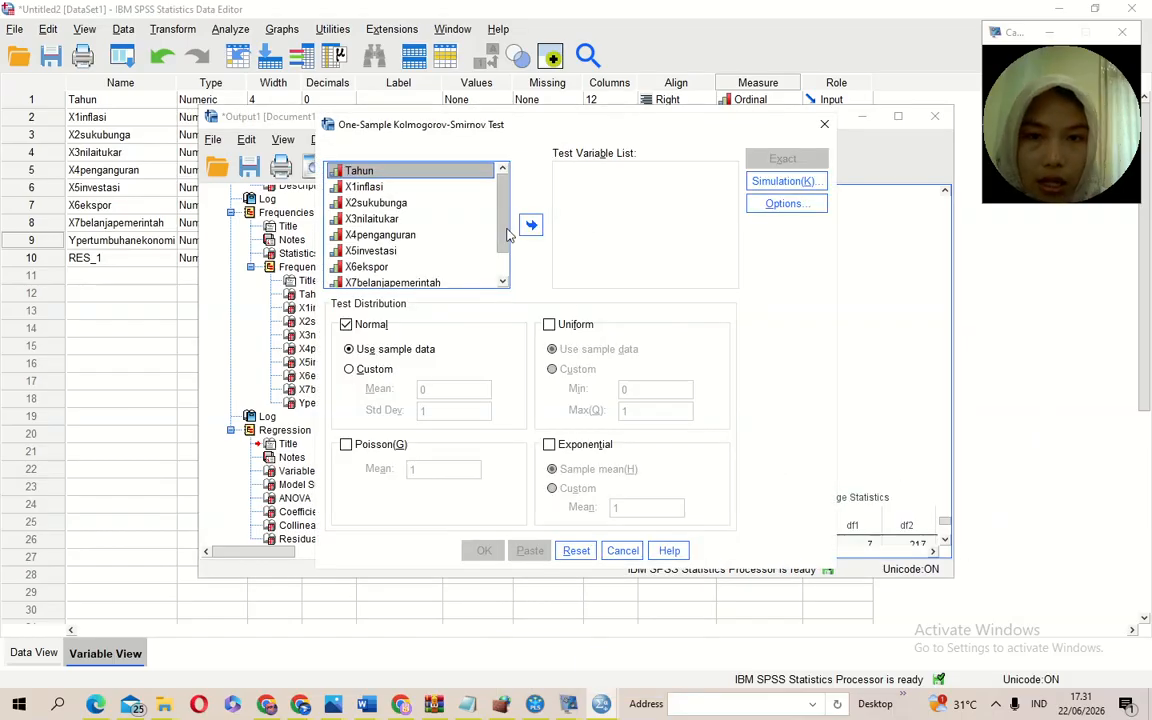
scroll(503, 247, down, 2)
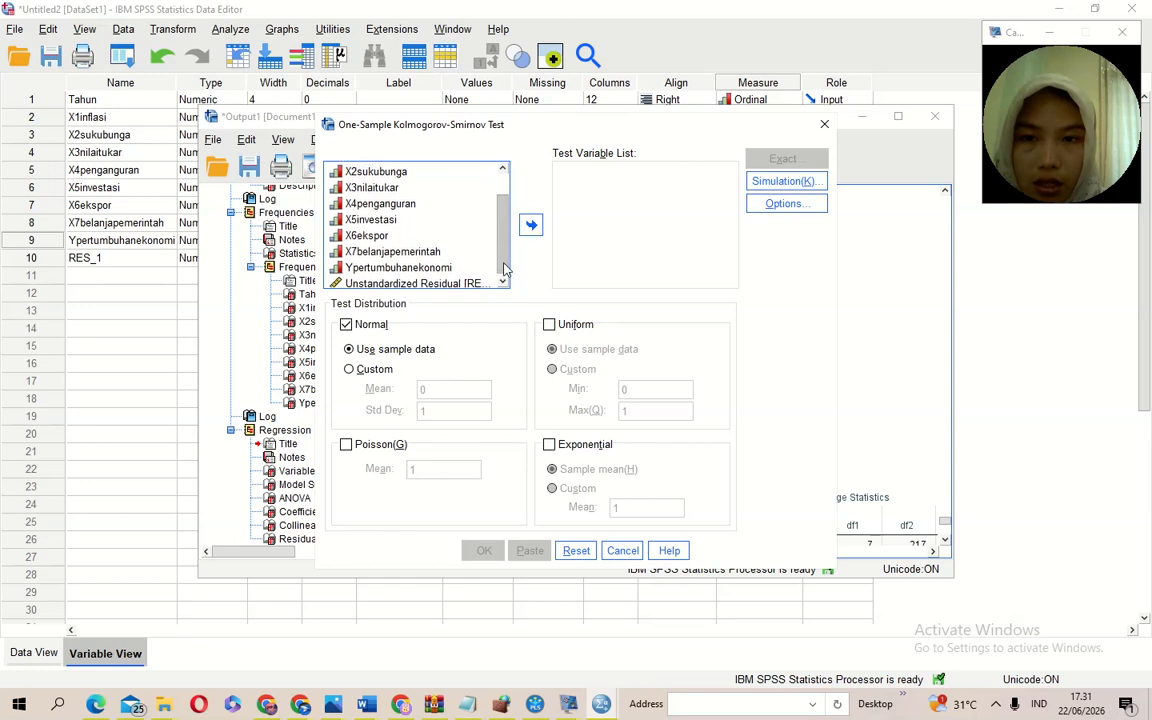
click(440, 280)
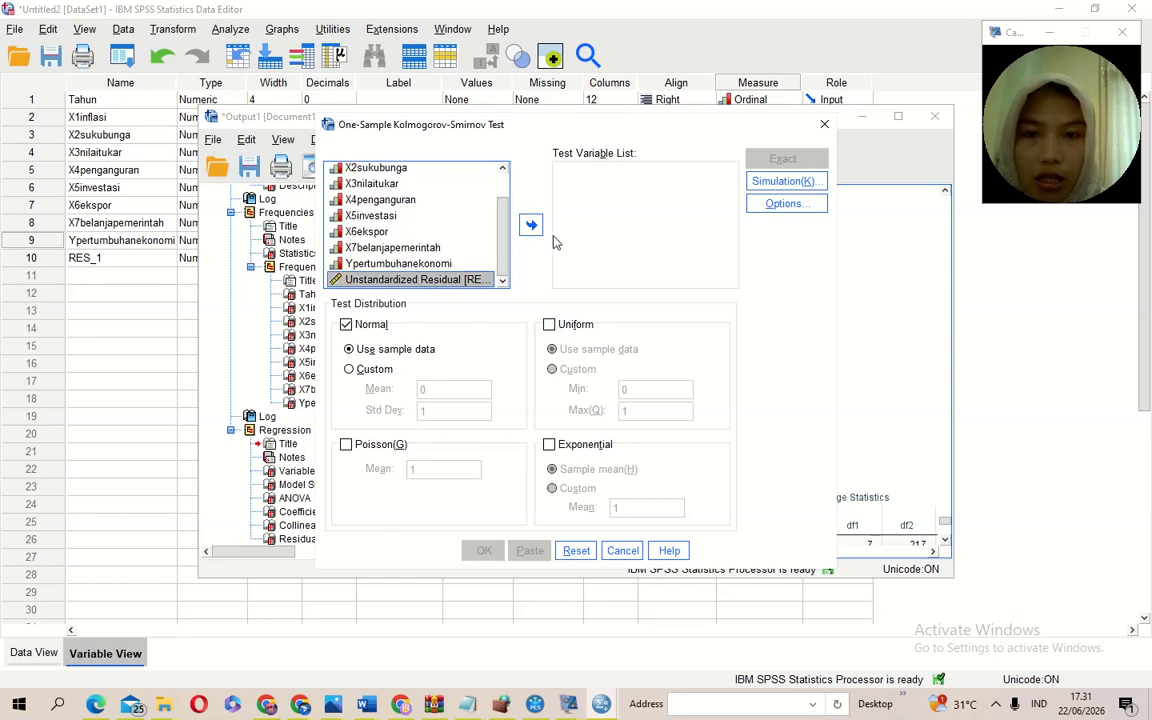
click(531, 226)
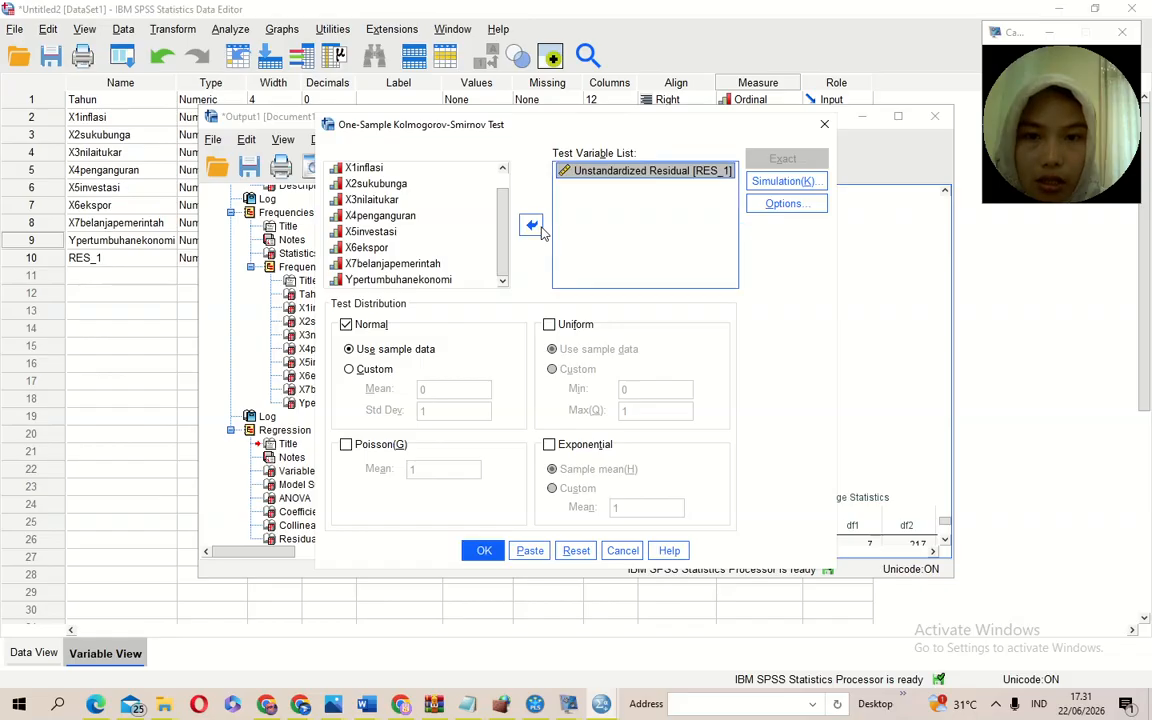
click(482, 551)
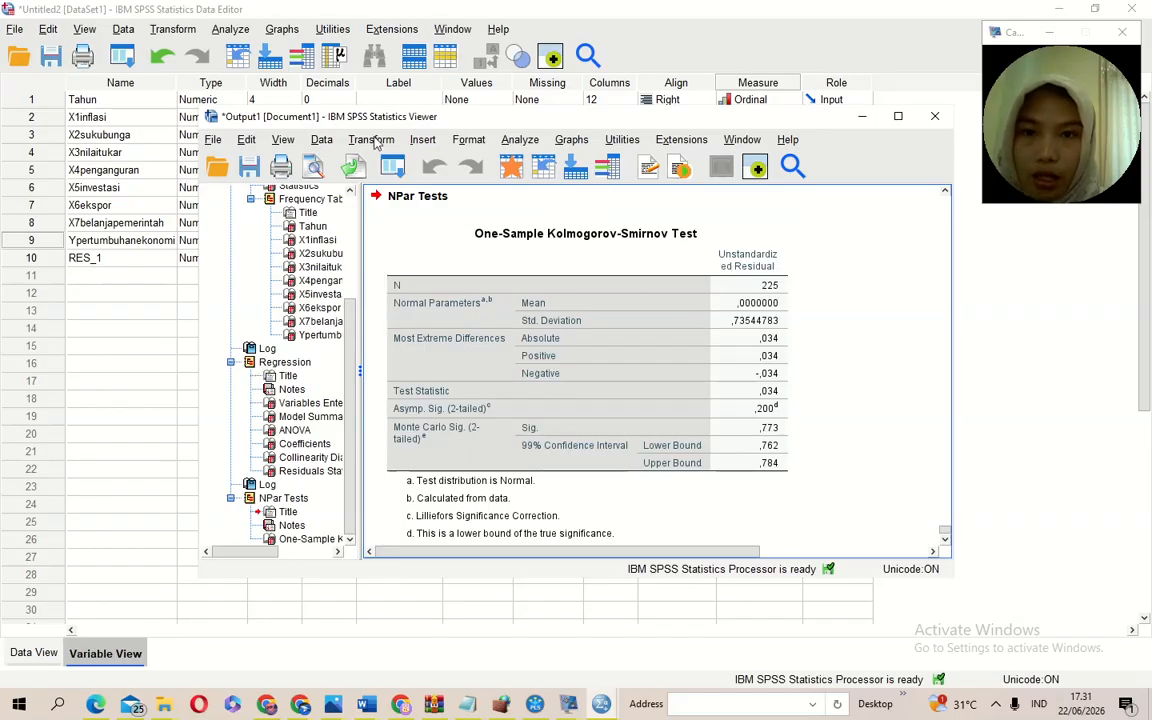
Compute a new variable ABSRES with the numeric expression RES_1
click(371, 140)
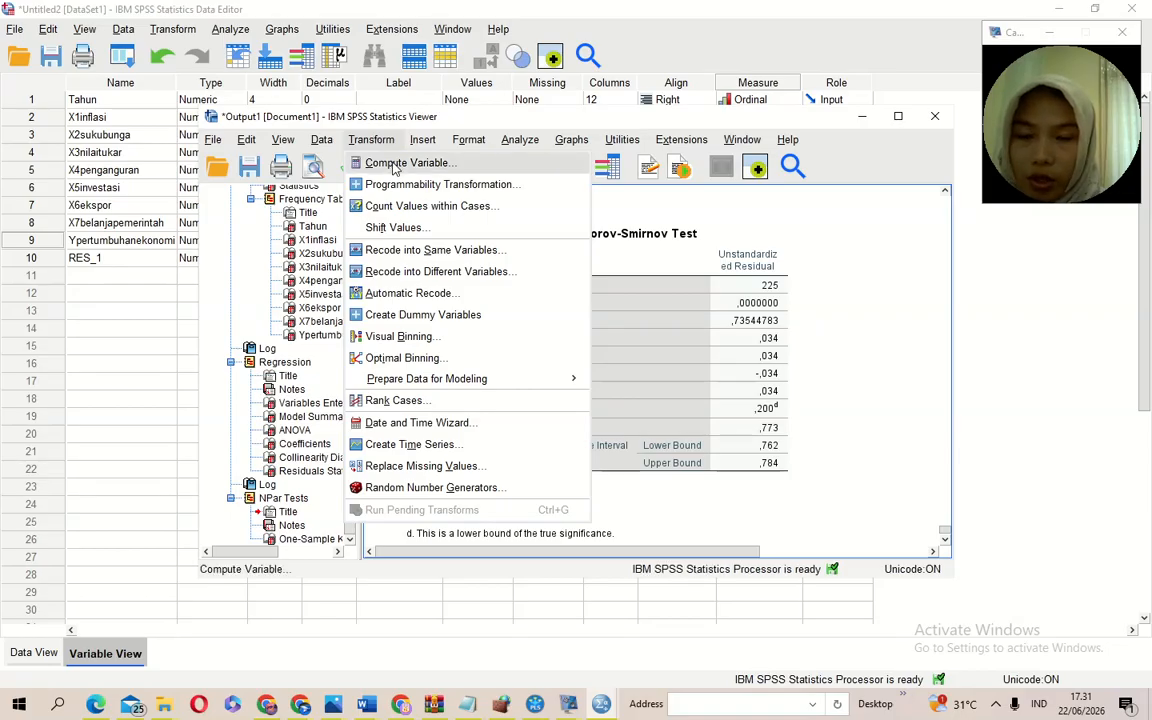
click(400, 164)
click(388, 172)
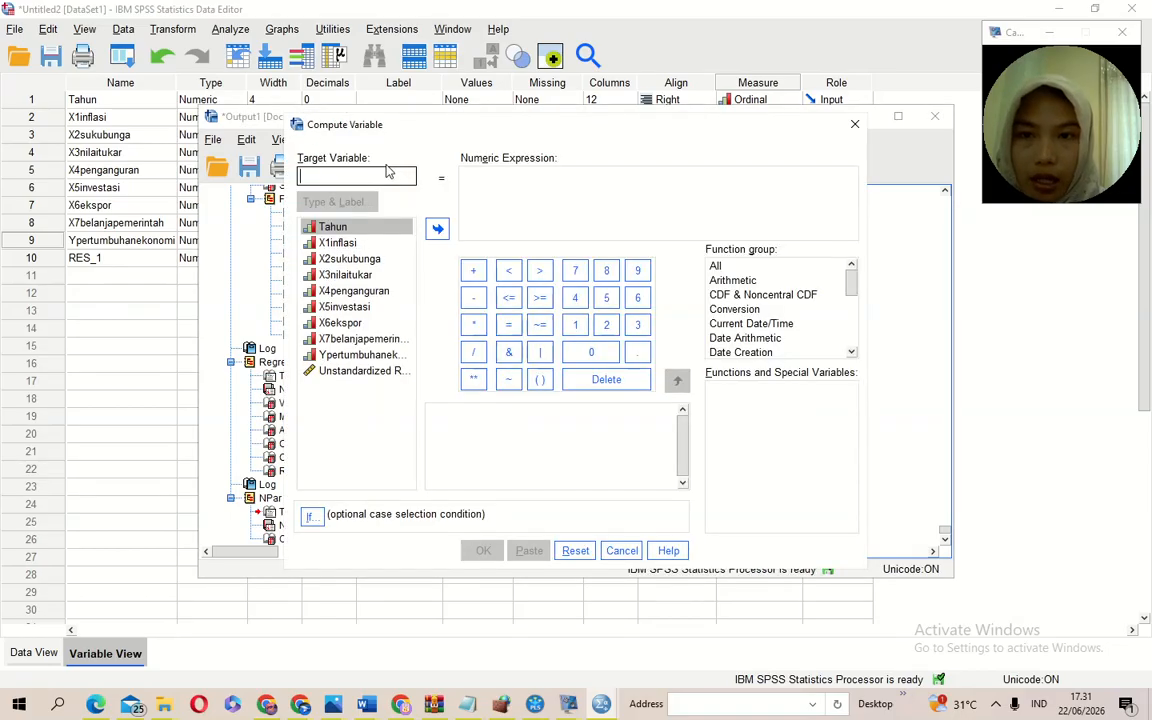
text(ab)
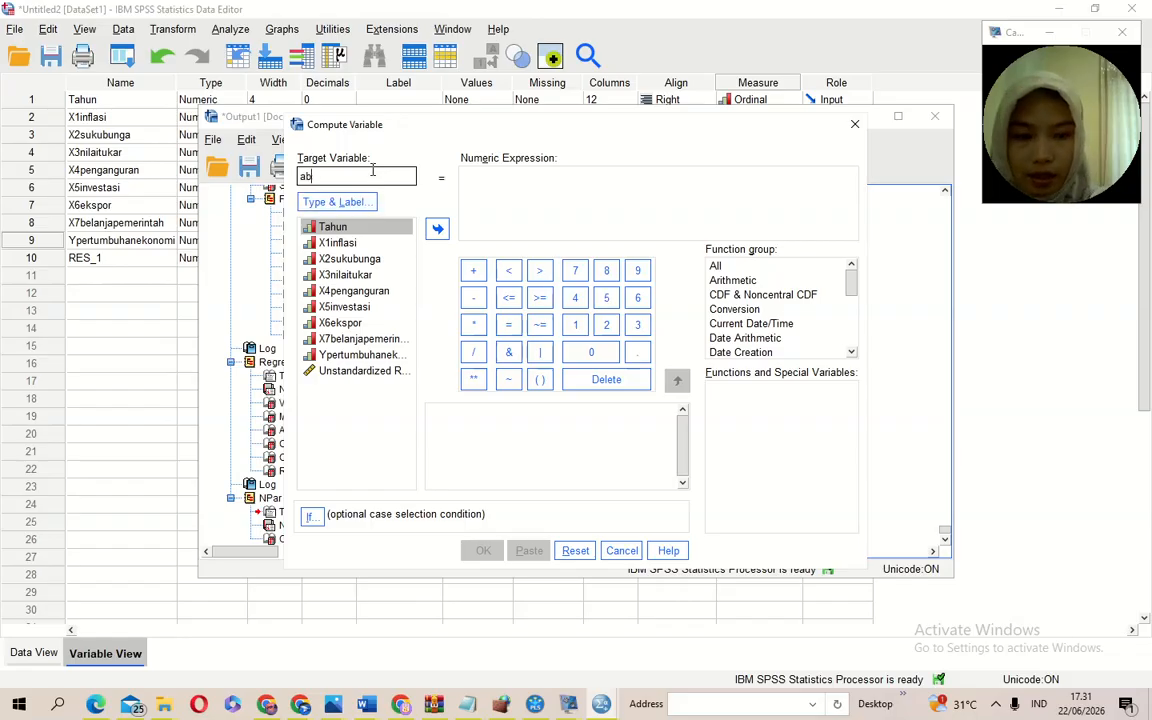
key(BackSpace)
key(BackSpace)
text(ABSRES)
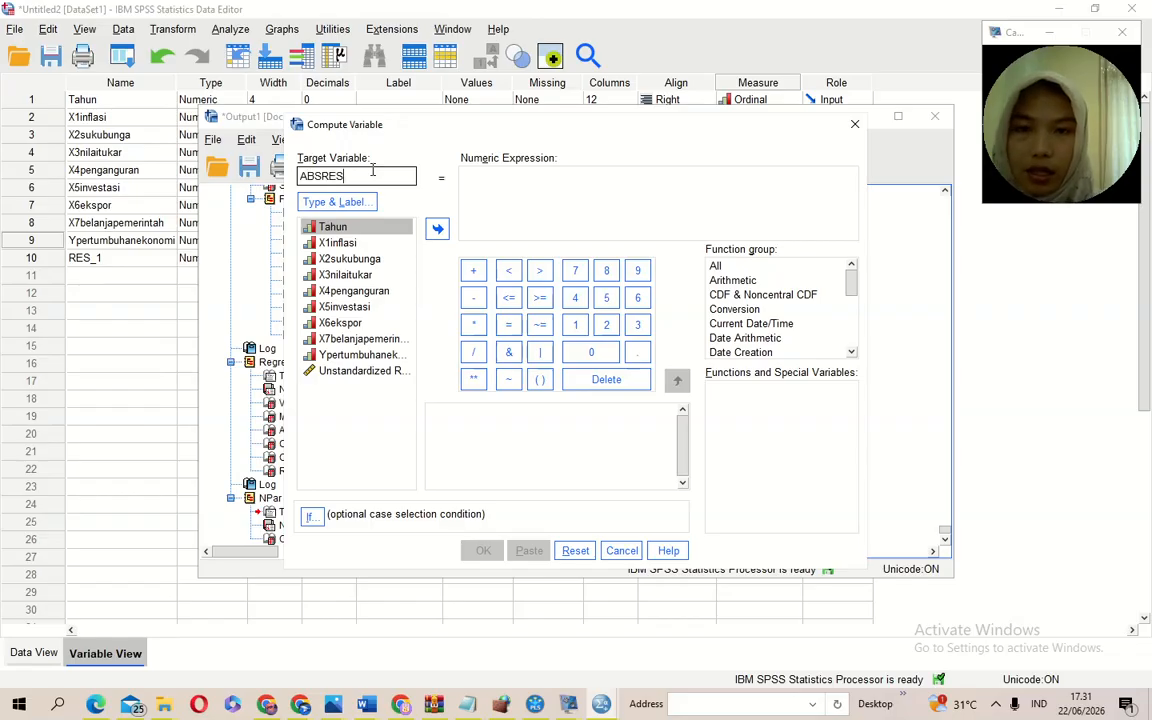
click(491, 182)
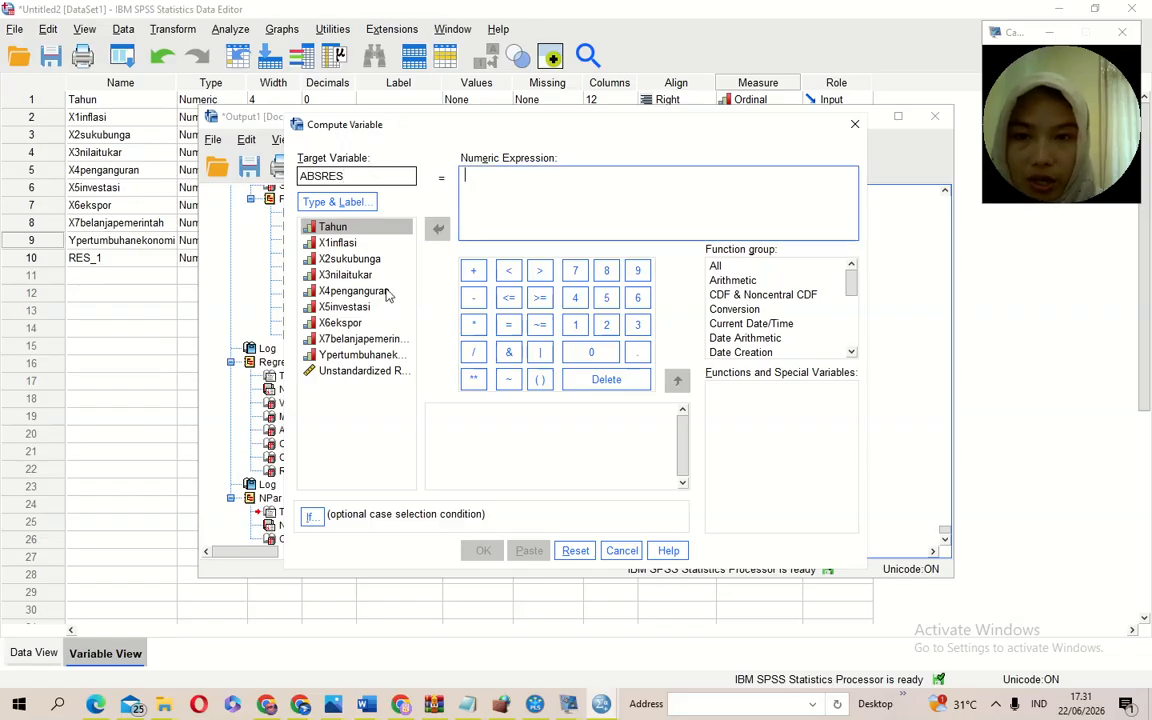
click(334, 372)
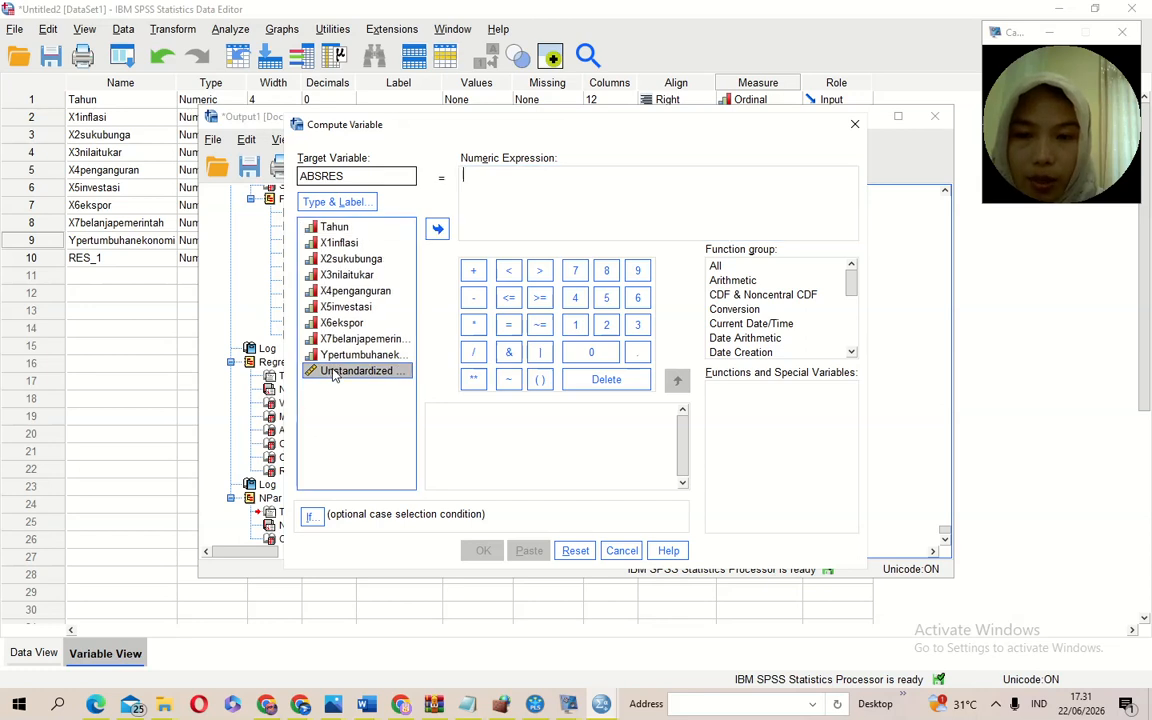
click(437, 230)
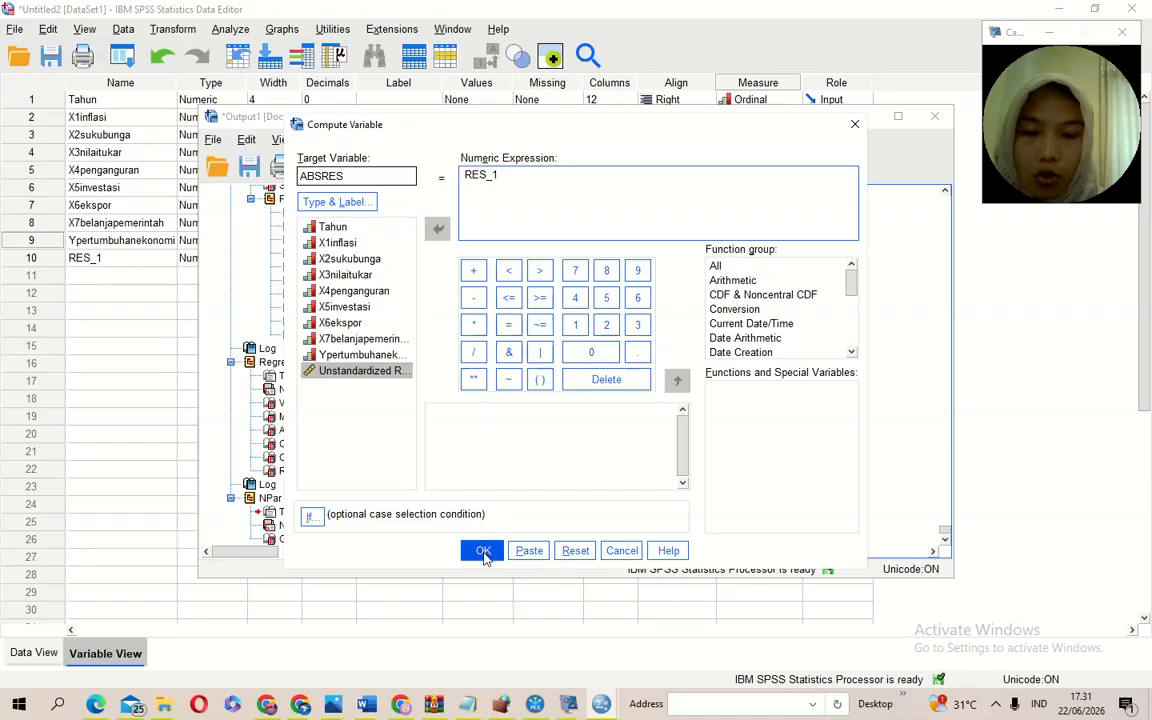
click(483, 552)
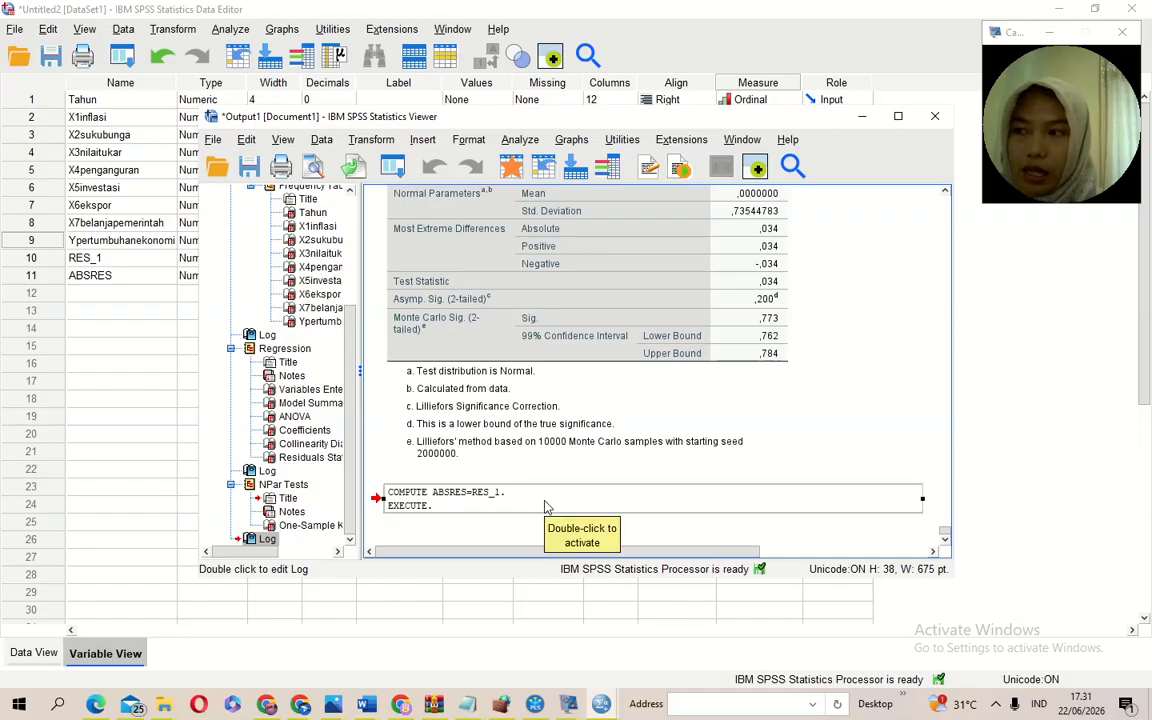
Run a linear regression with ABSRES replacing Ypertumbuhanekonomi as the dependent variable, keeping the existing X predictors and Enter method
click(519, 140)
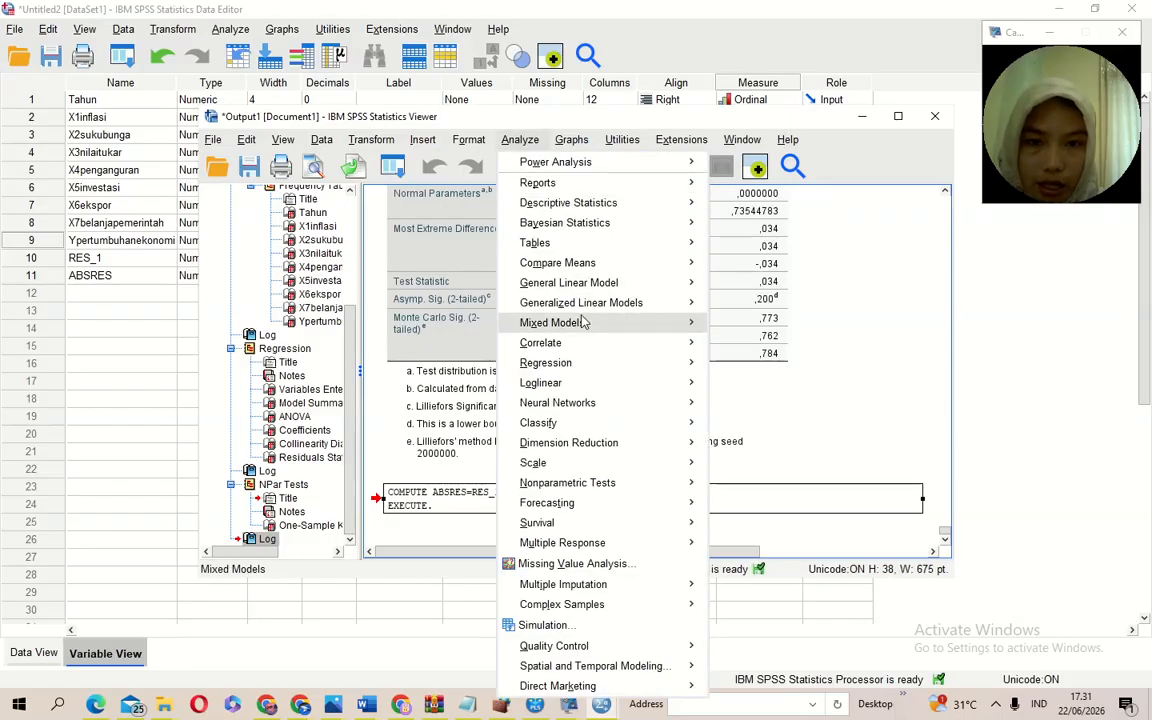
mouse_move(652, 362)
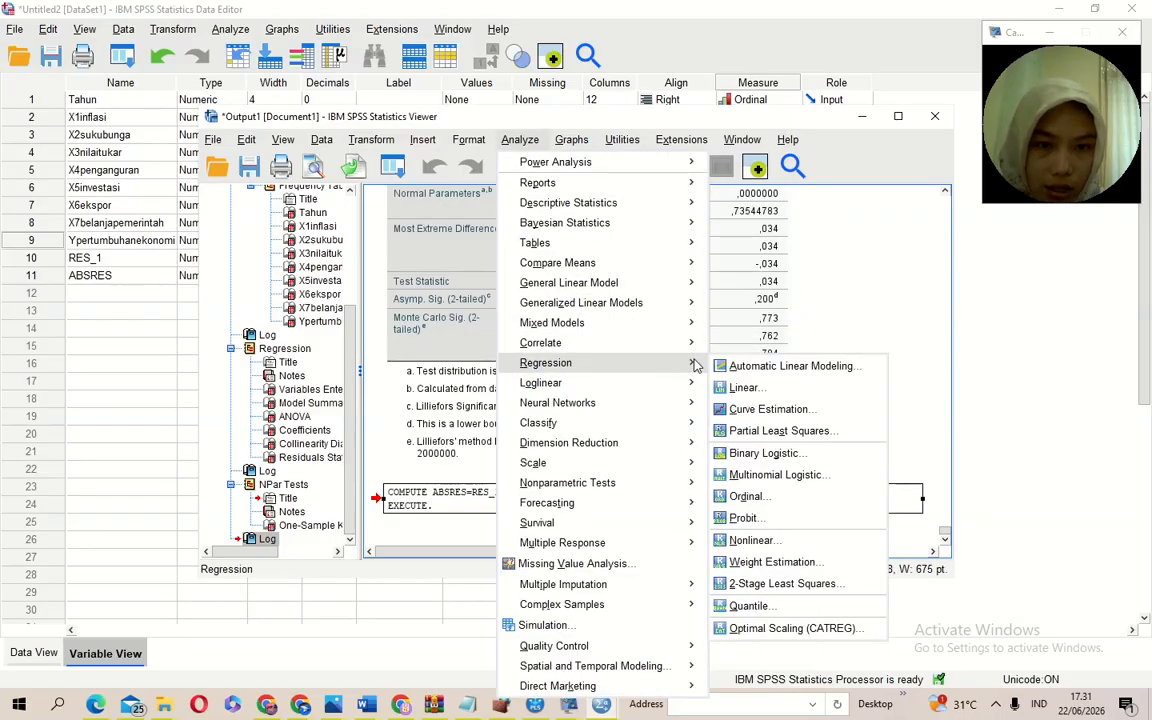
click(743, 388)
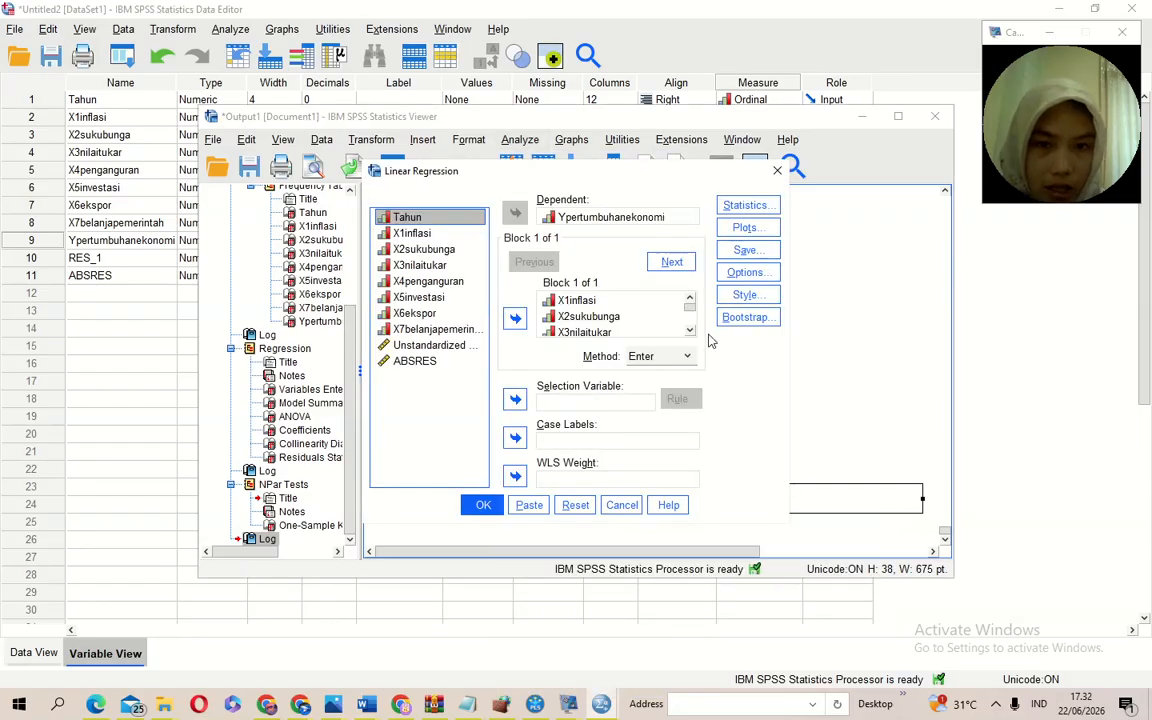
click(618, 218)
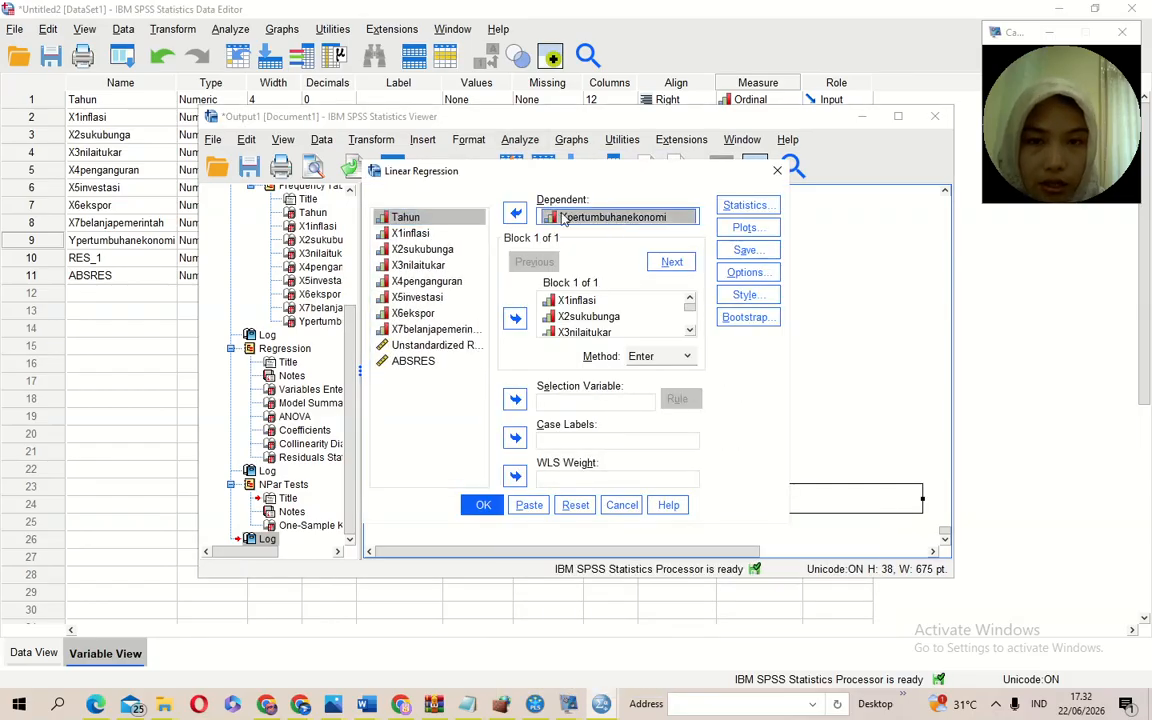
click(516, 215)
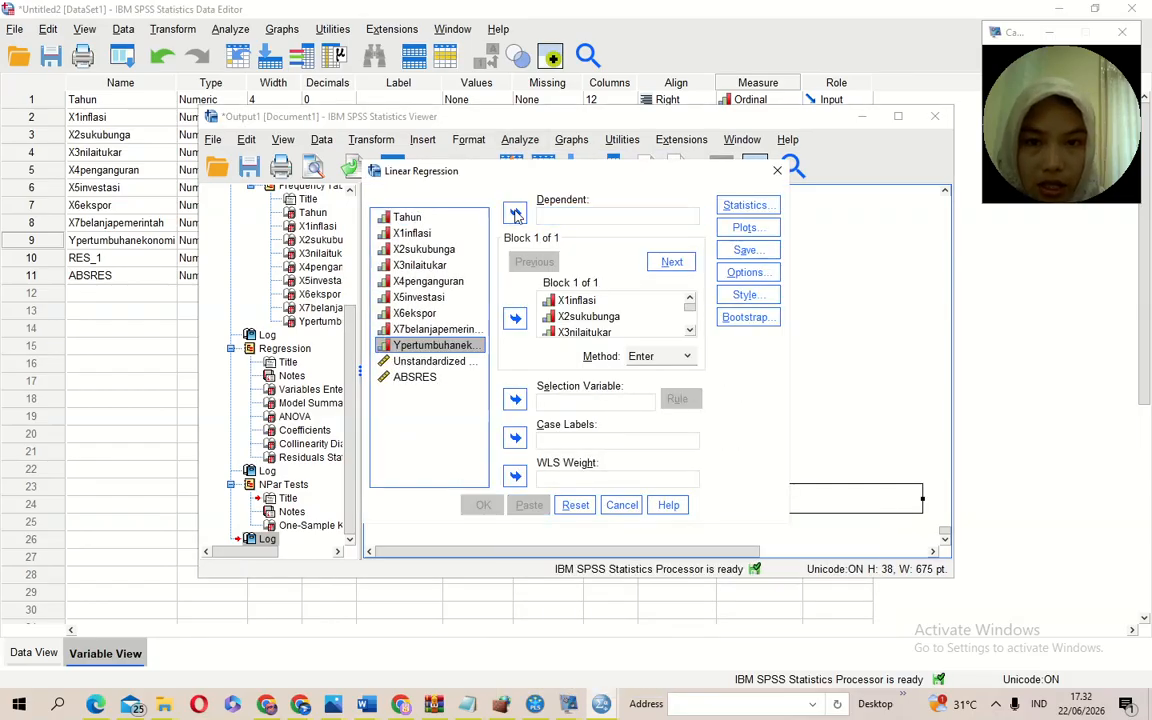
click(428, 379)
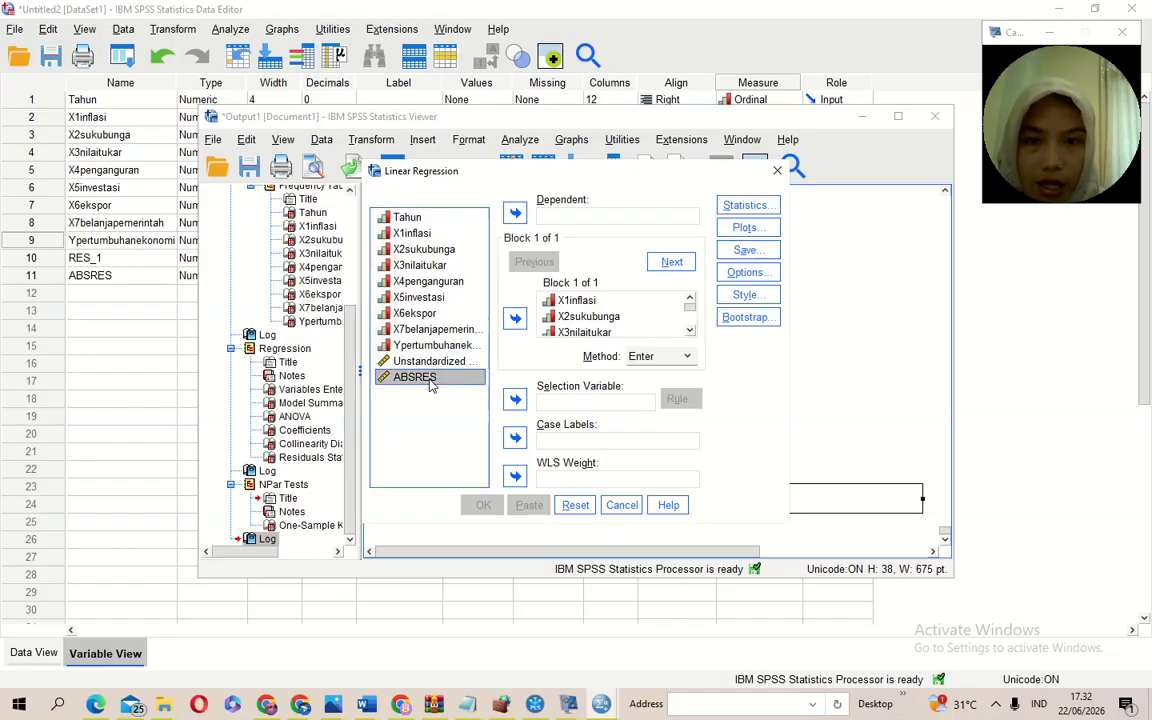
click(518, 217)
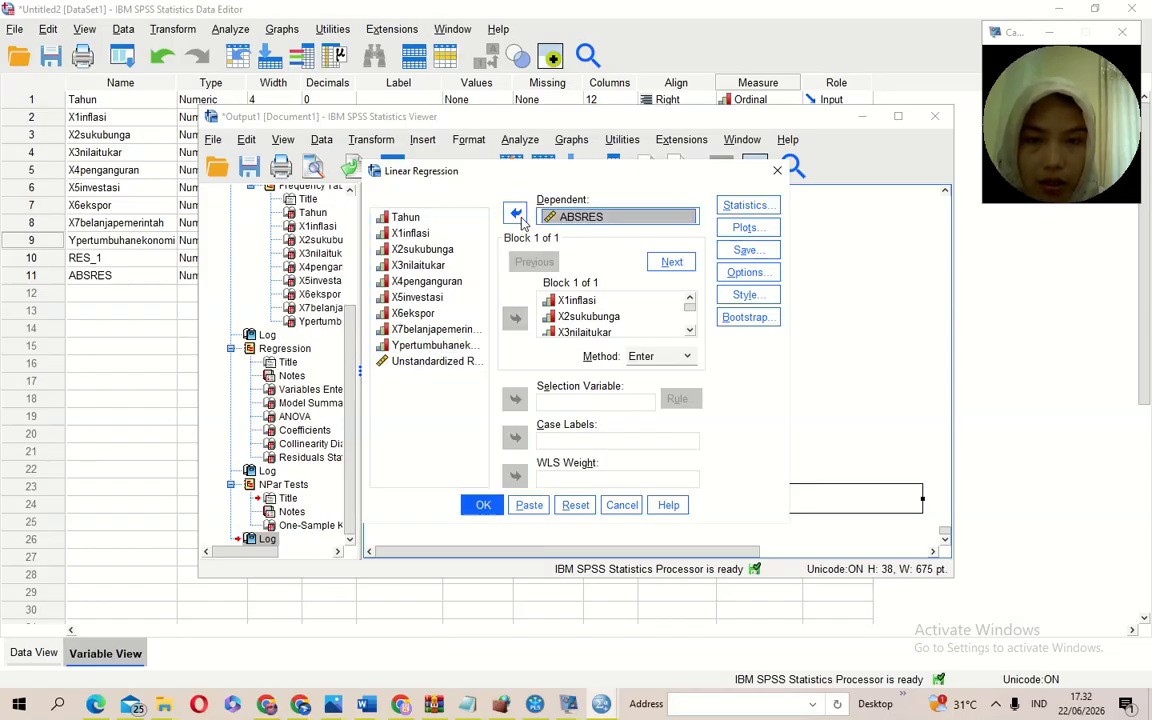
click(484, 505)
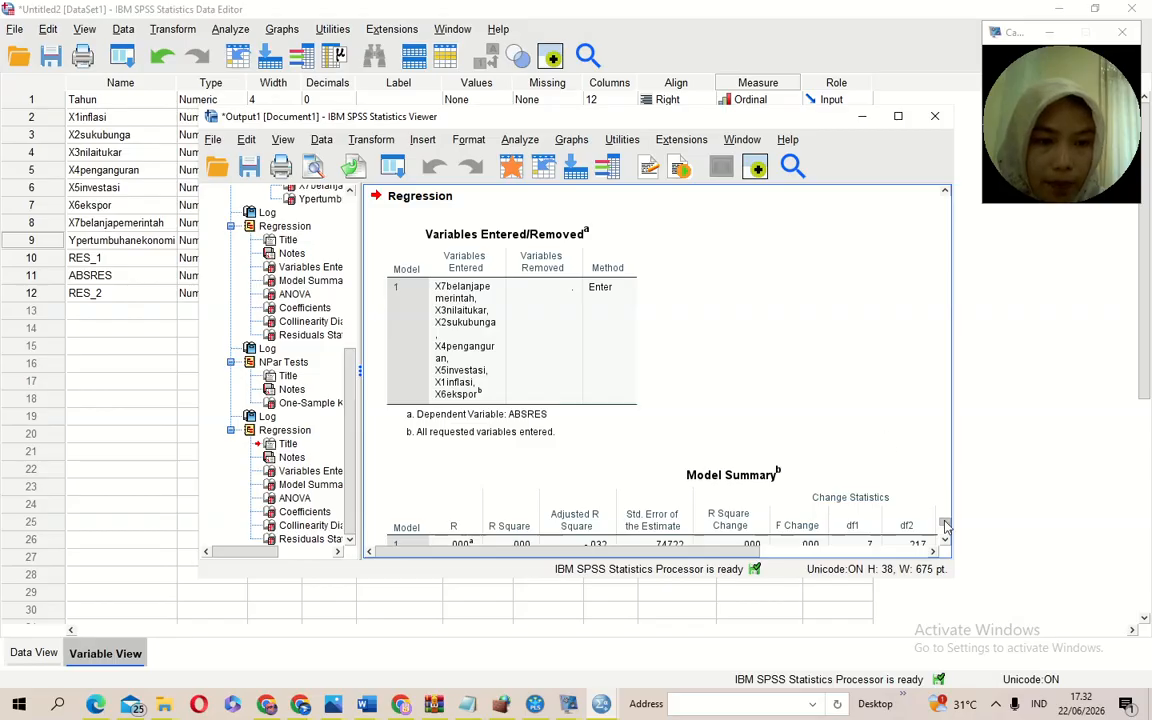
Review the output from the X5investasi frequency table down to the Residuals Statistics table of the ABSRES regression
drag(945, 523, 653, 328)
scroll(655, 333, down, 3)
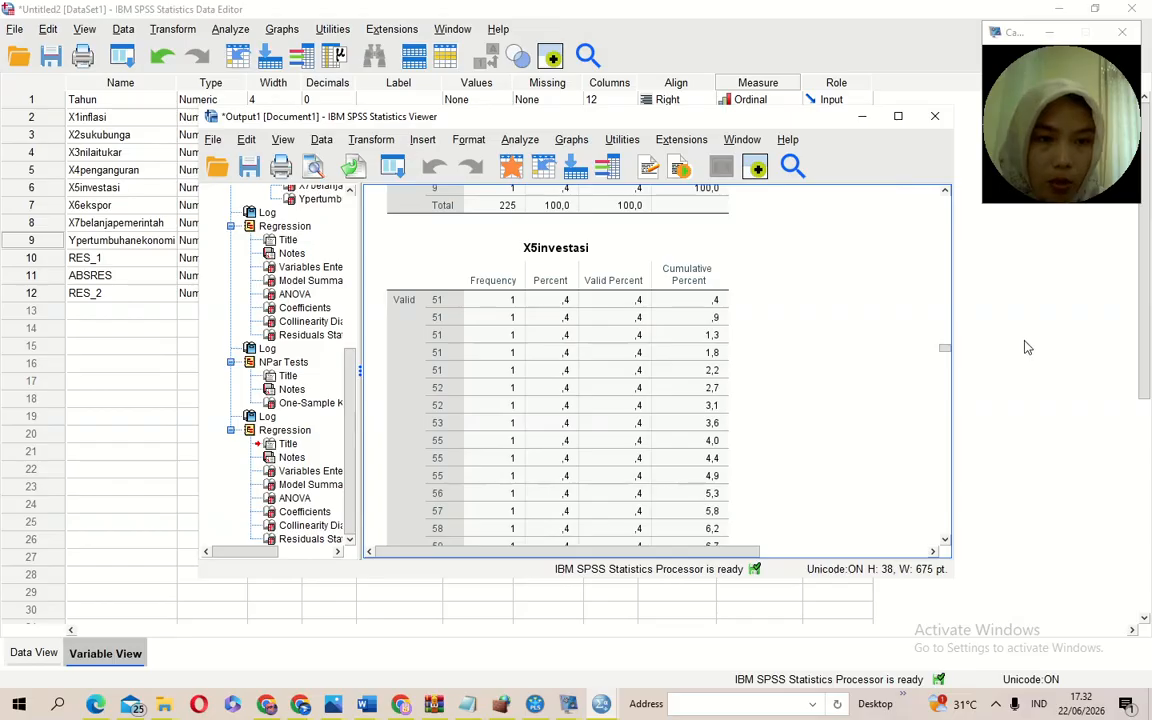
drag(950, 345, 740, 374)
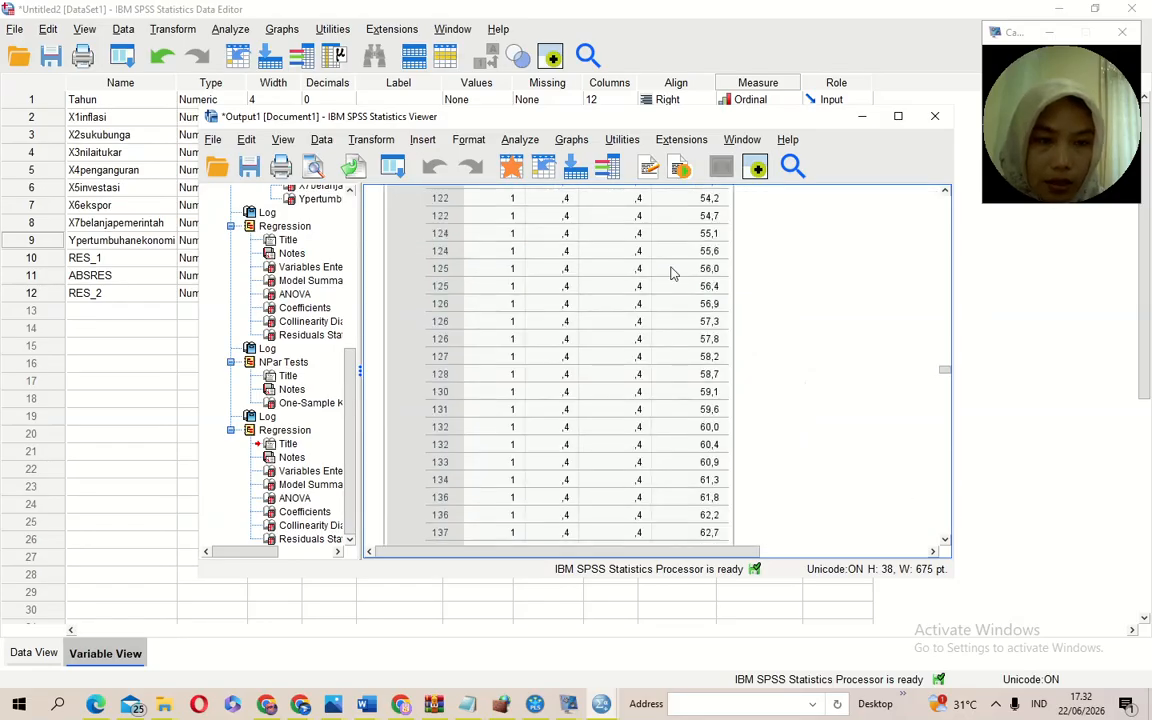
click(671, 273)
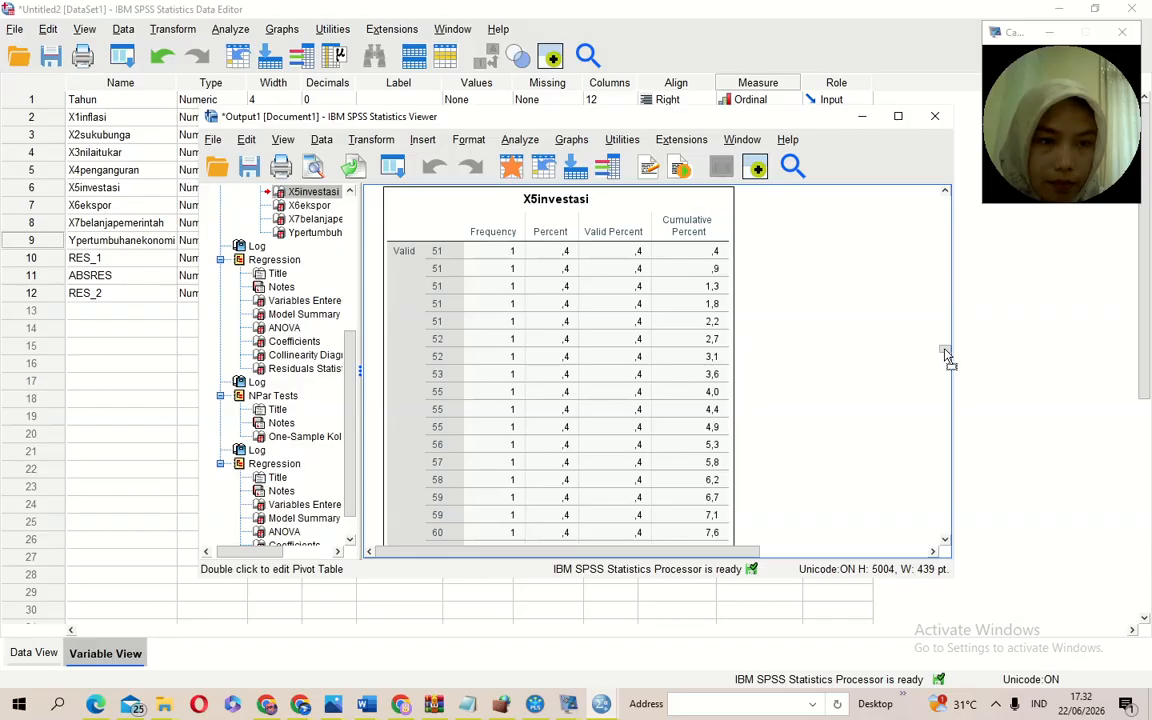
drag(947, 360, 945, 513)
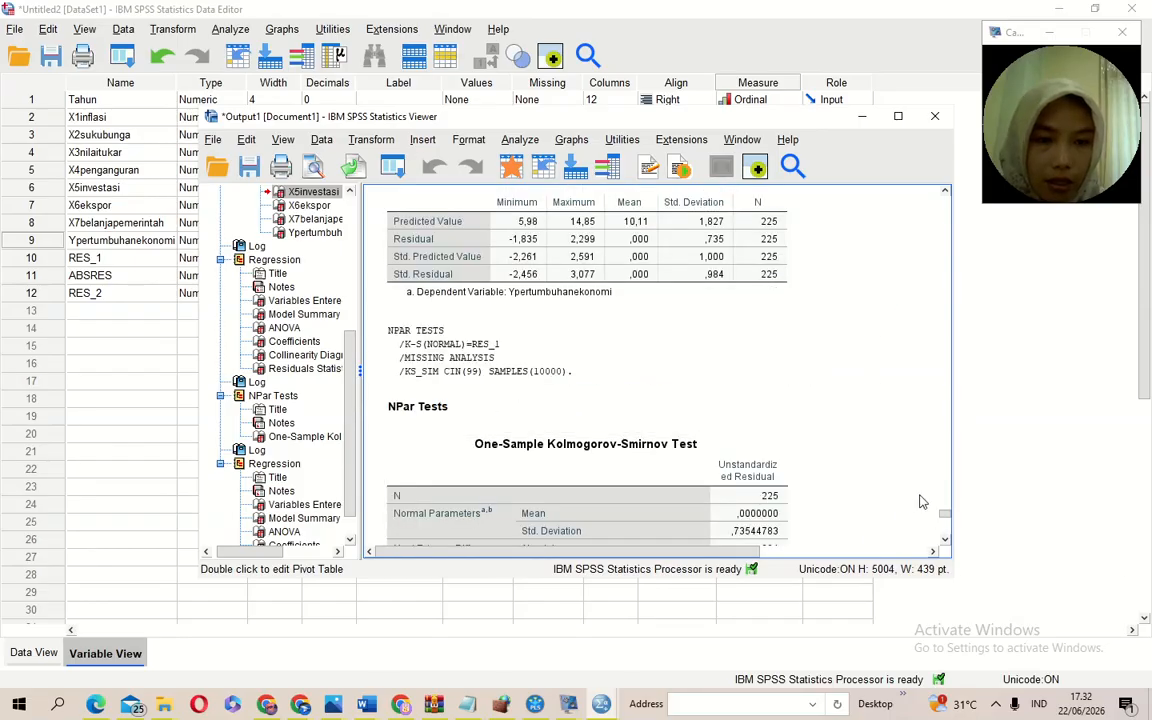
drag(946, 522, 945, 532)
click(752, 458)
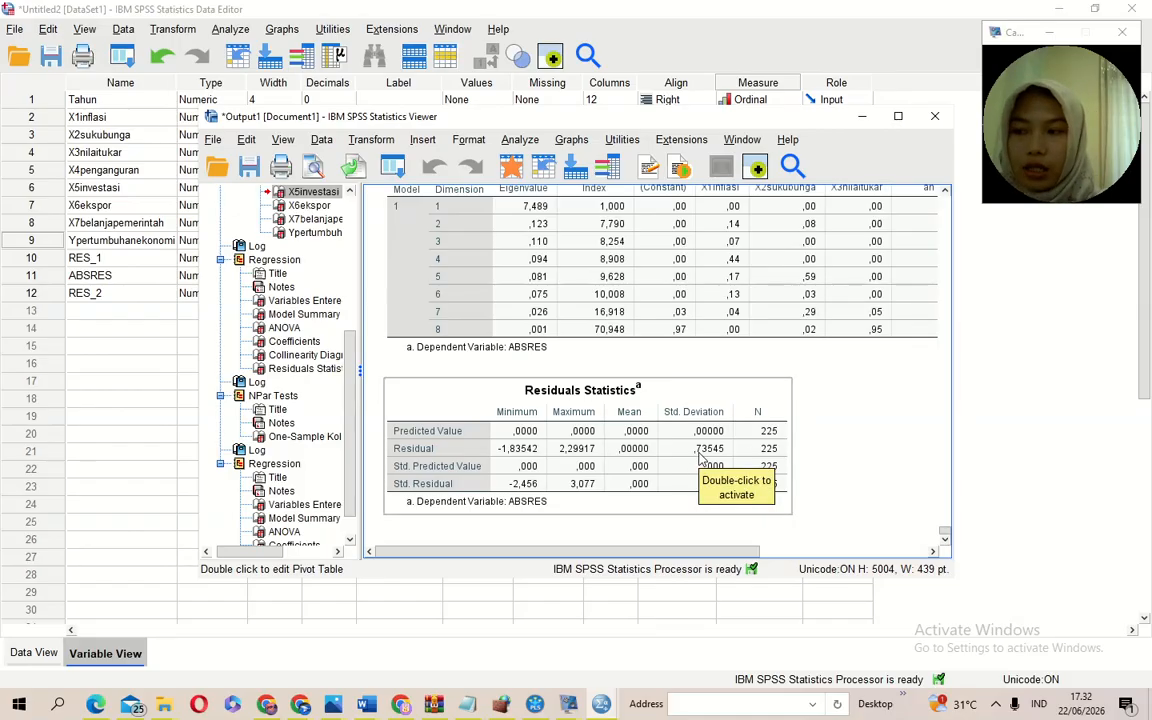
click(684, 403)
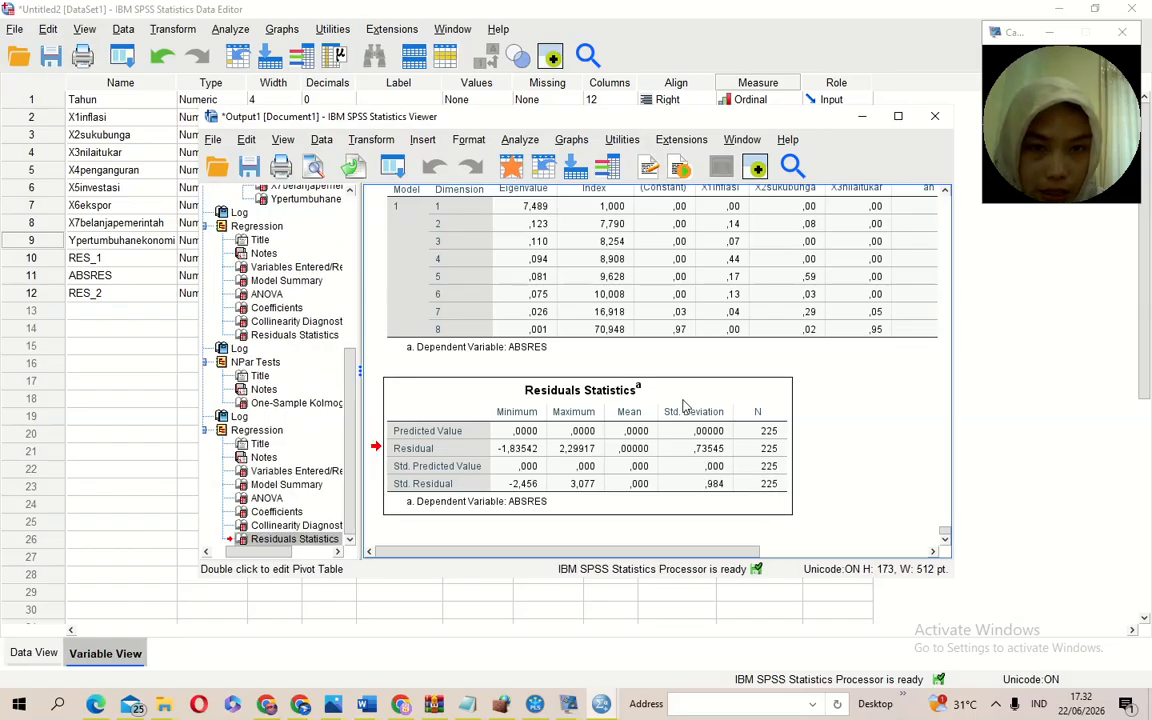
Examine the ABSRES regression's Model Summary across its full width, including the change statistics and Durbin-Watson value
scroll(951, 400, up, 5)
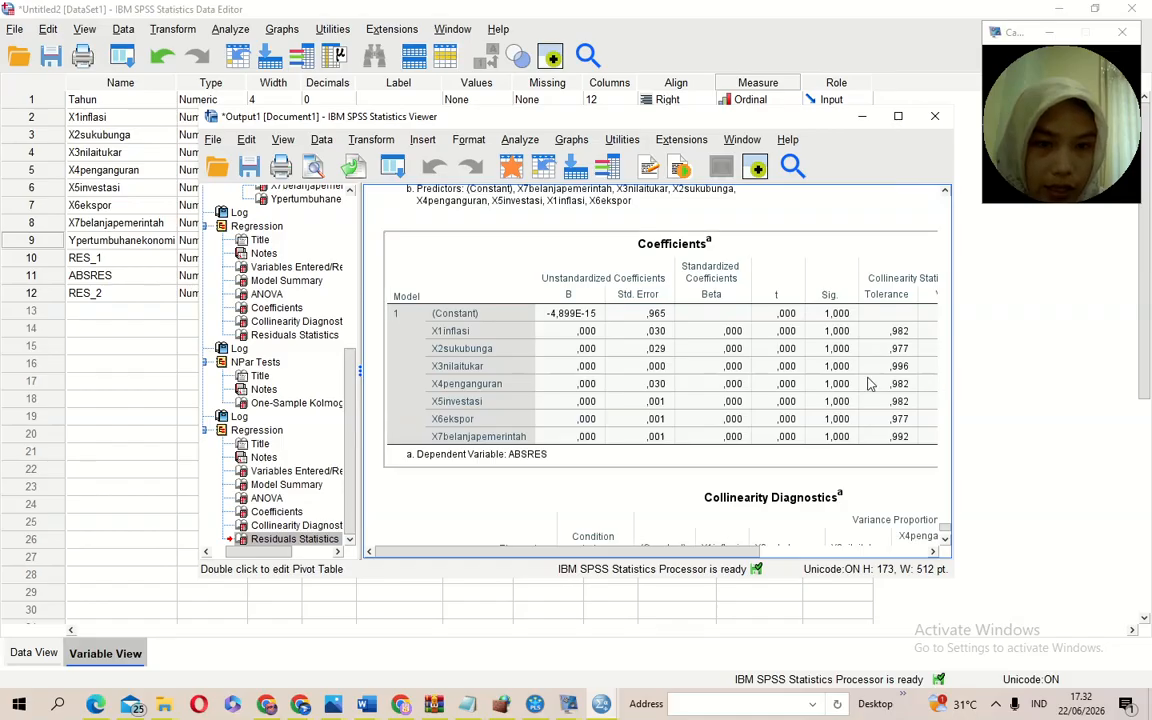
scroll(953, 333, up, 5)
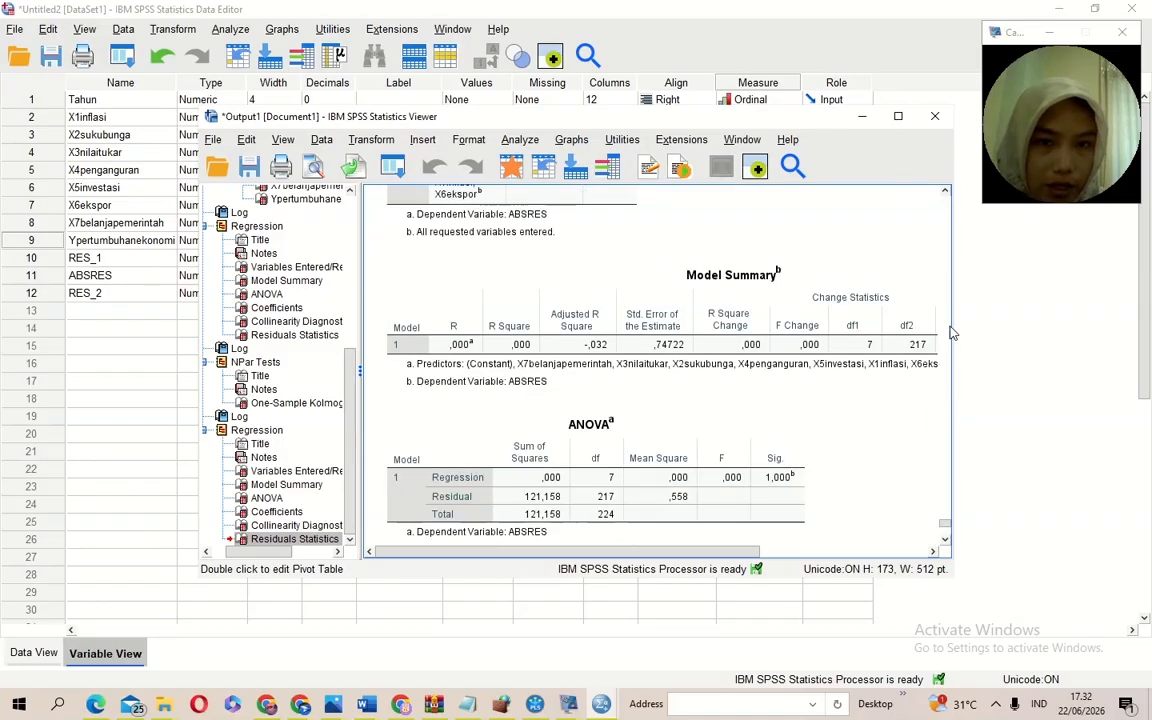
scroll(856, 296, up, 5)
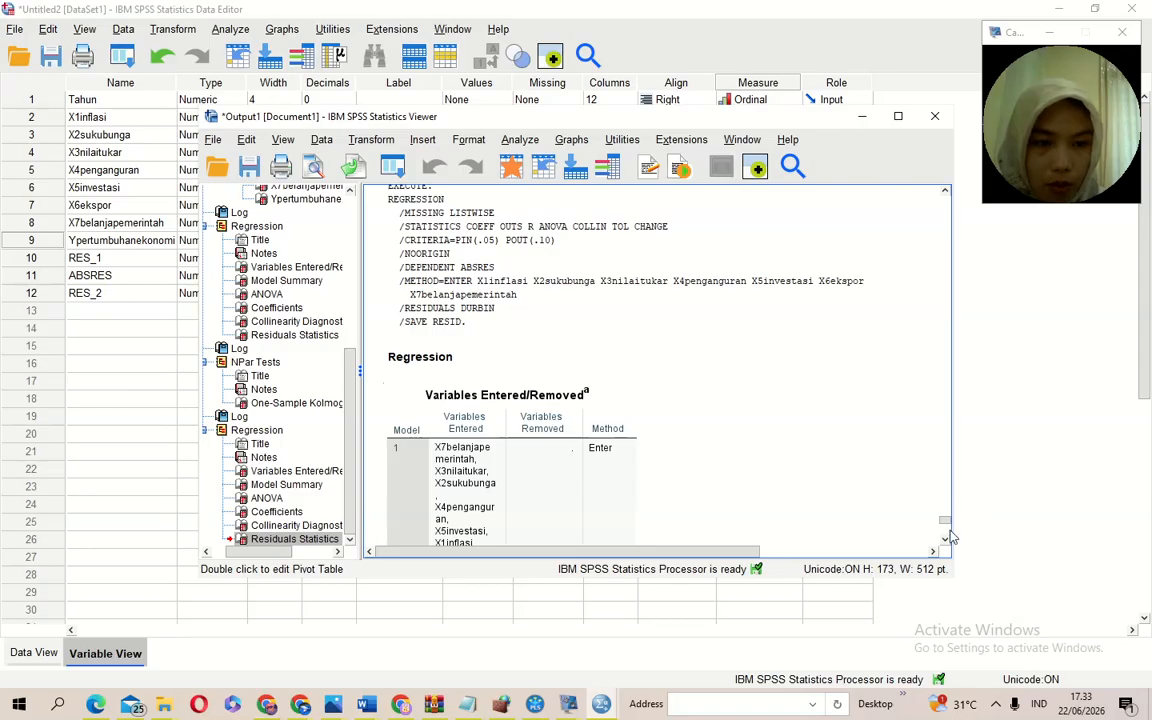
scroll(946, 539, down, 3)
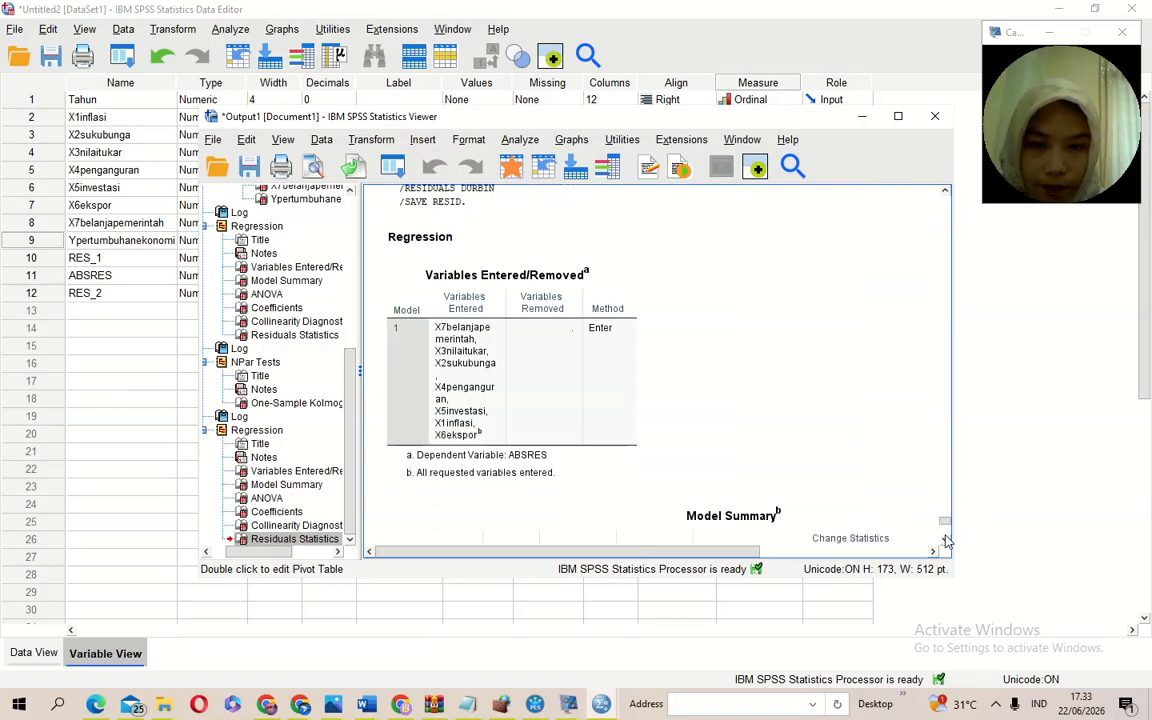
scroll(946, 539, down, 5)
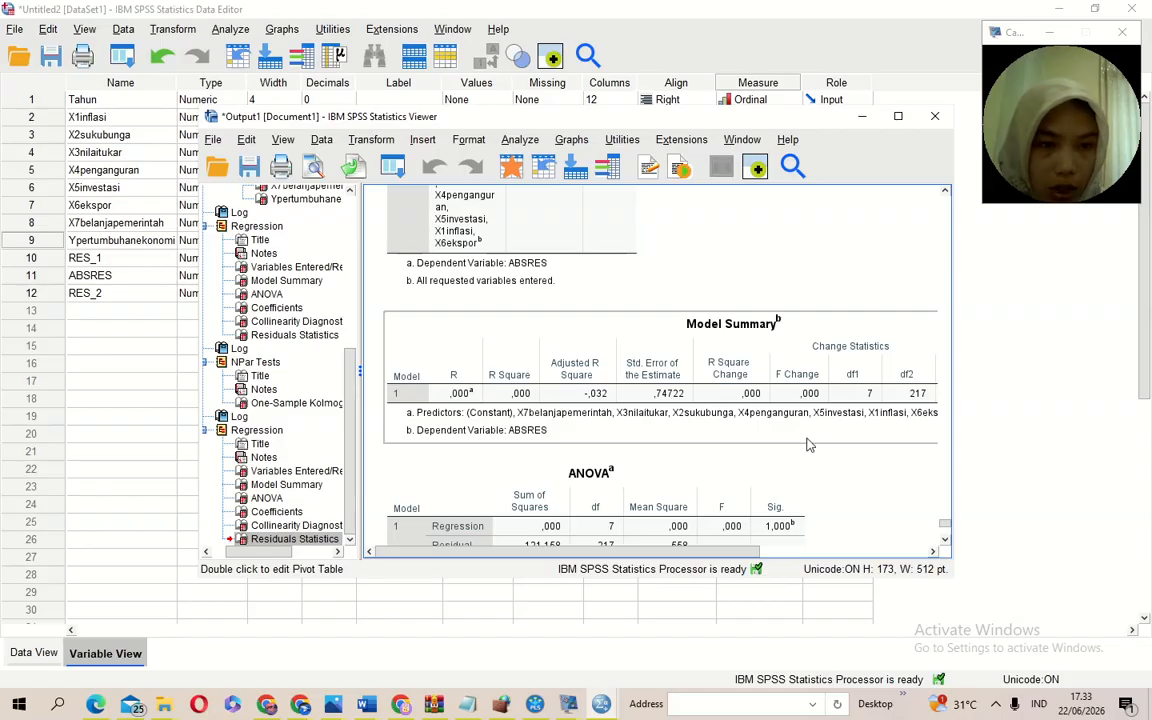
drag(745, 550, 838, 481)
drag(835, 412, 829, 404)
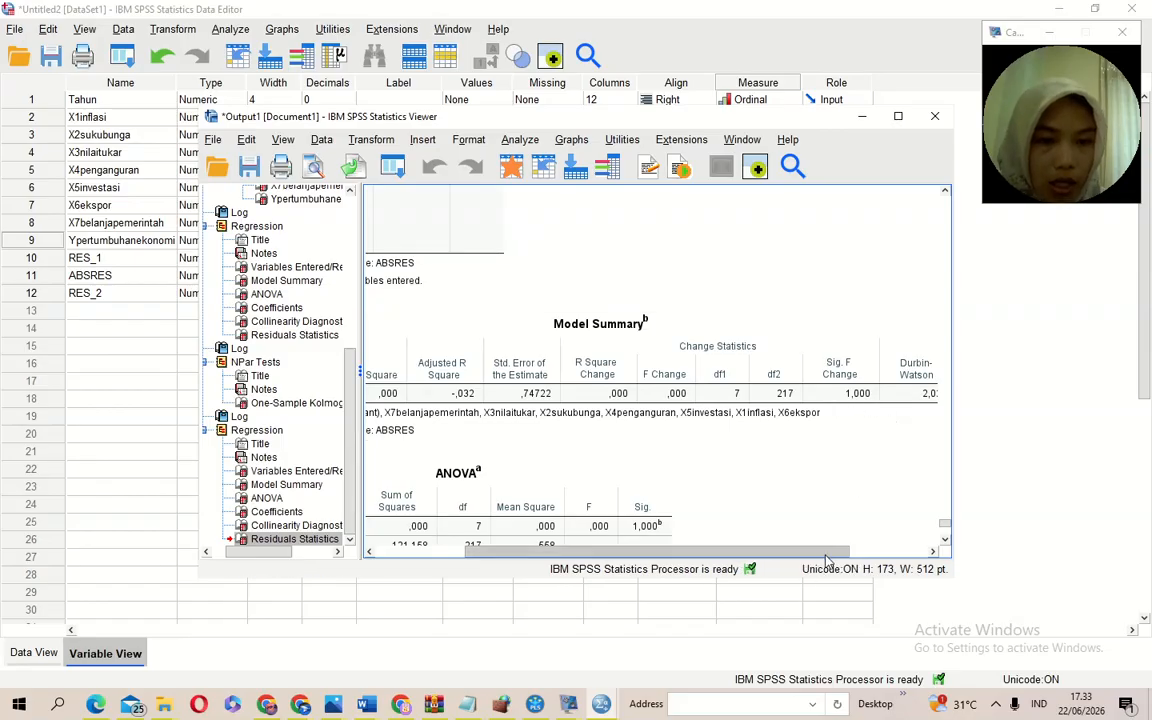
mouse_move(830, 548)
mouse_down()
mouse_move(876, 544)
mouse_move(828, 545)
mouse_up()
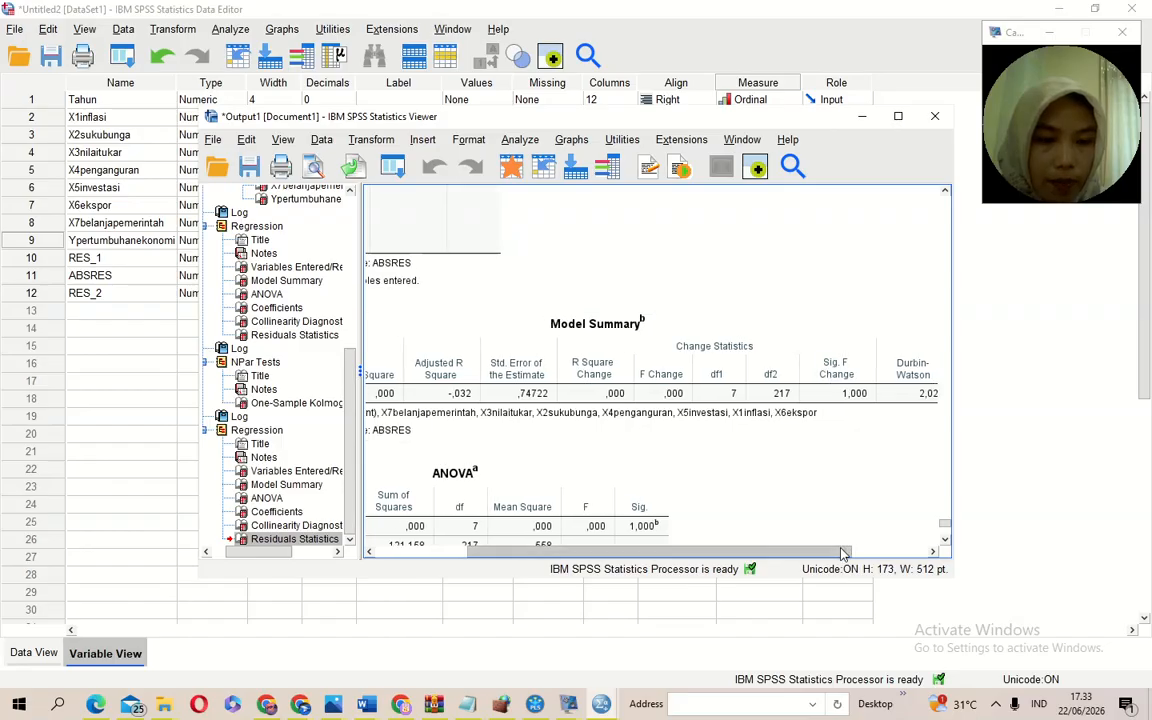
drag(841, 550, 879, 552)
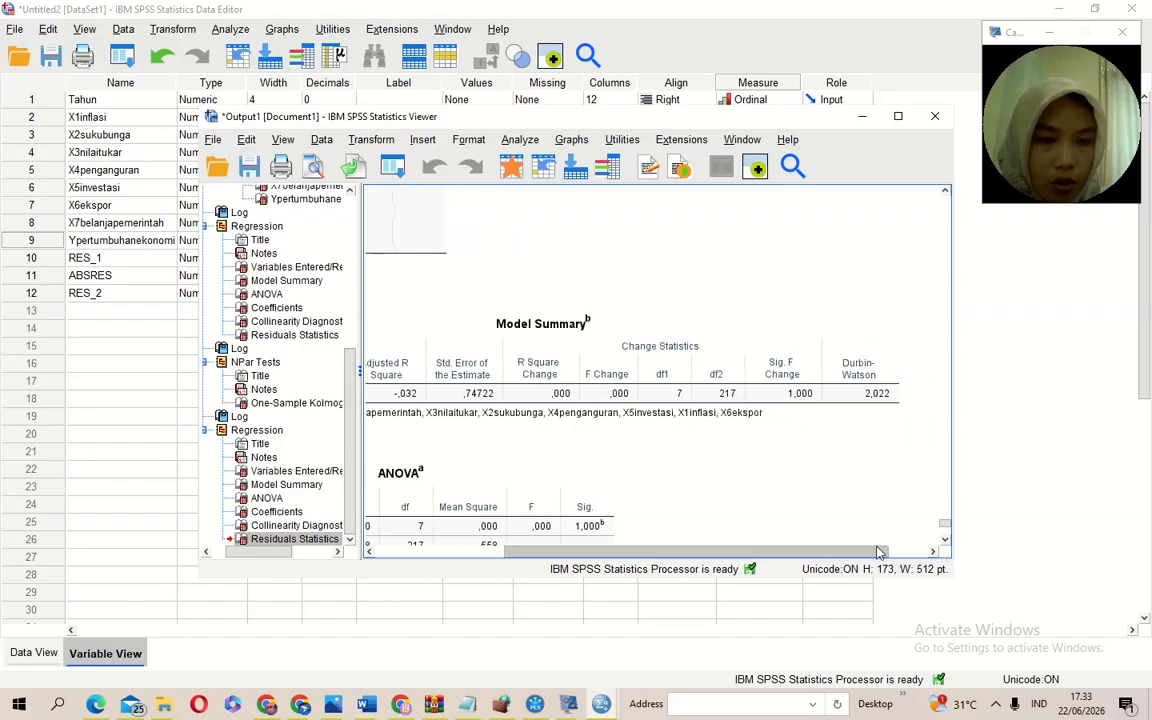
Examine the tolerance and VIF values in the ABSRES Coefficients table, along with the Collinearity Diagnostics and Residuals Statistics tables
click(942, 540)
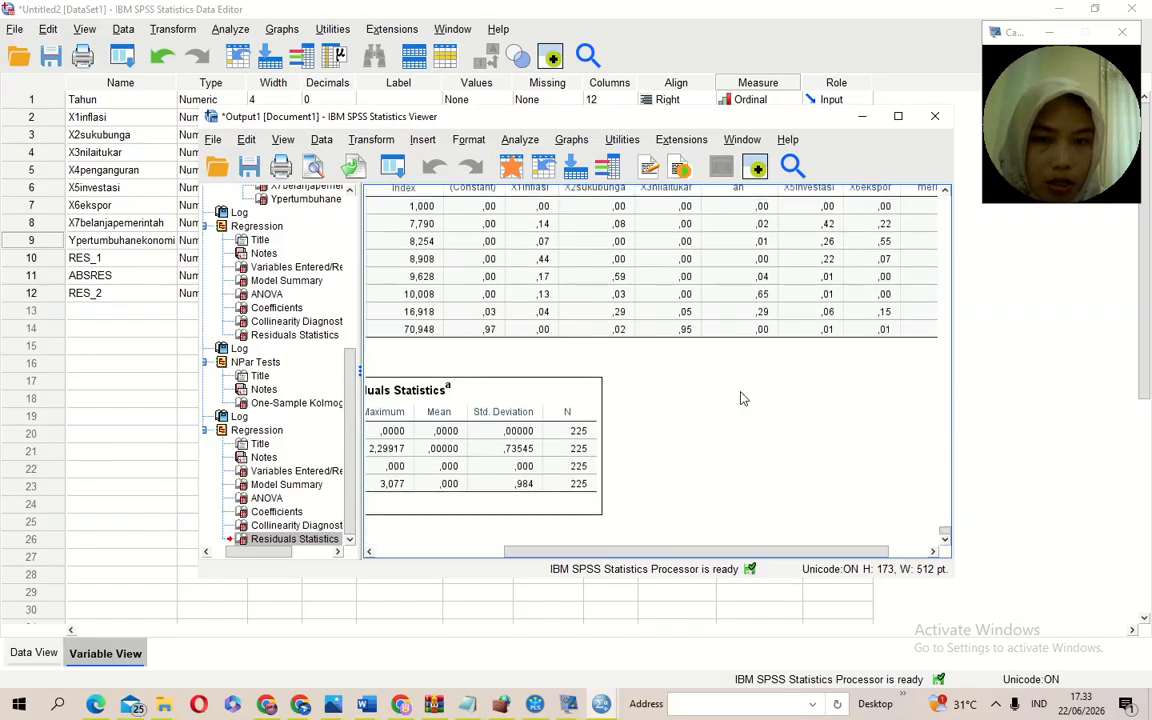
click(630, 437)
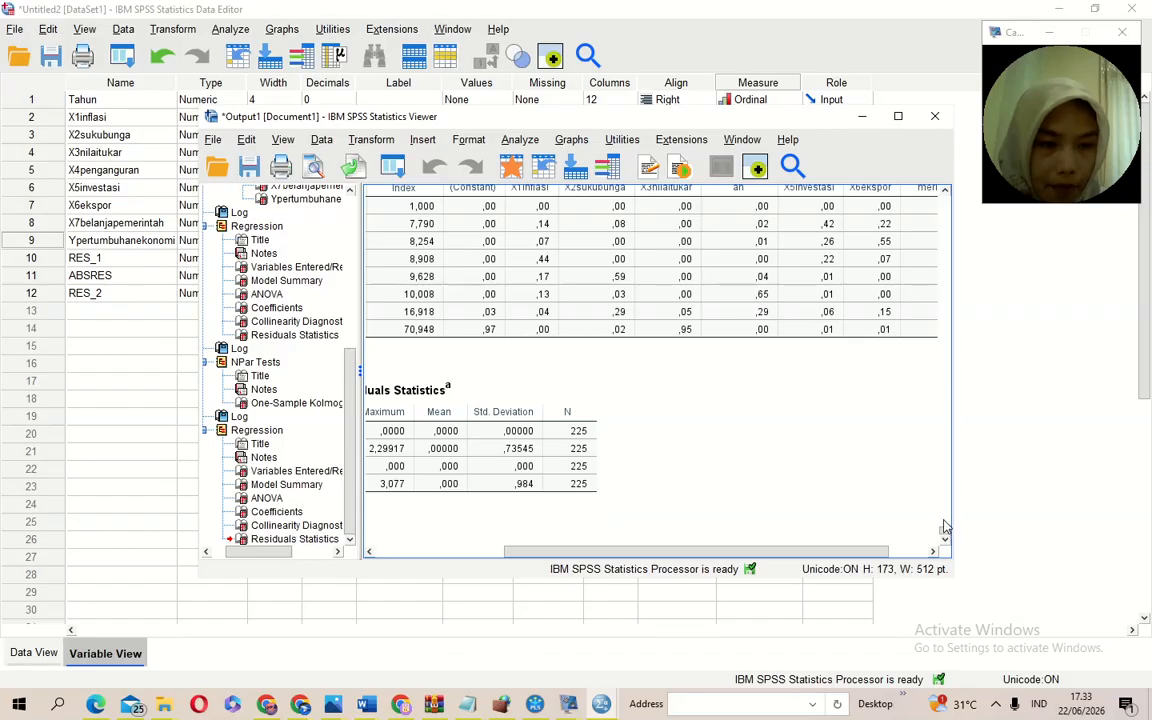
click(945, 526)
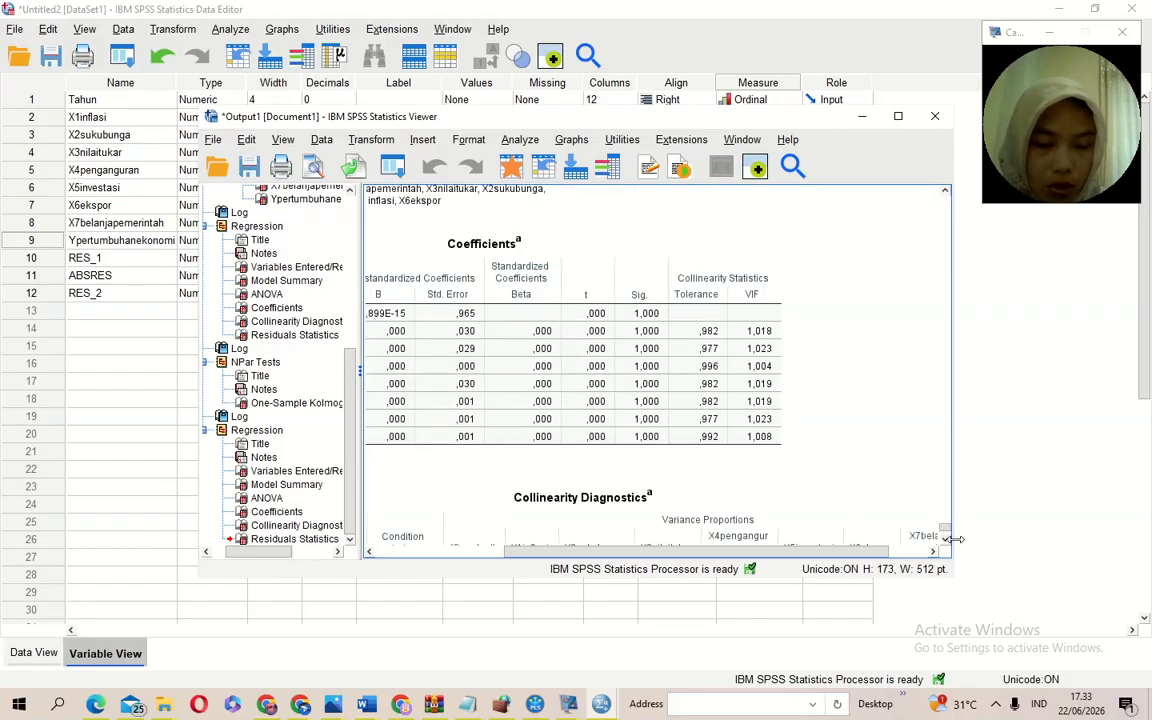
scroll(947, 543, down, 2)
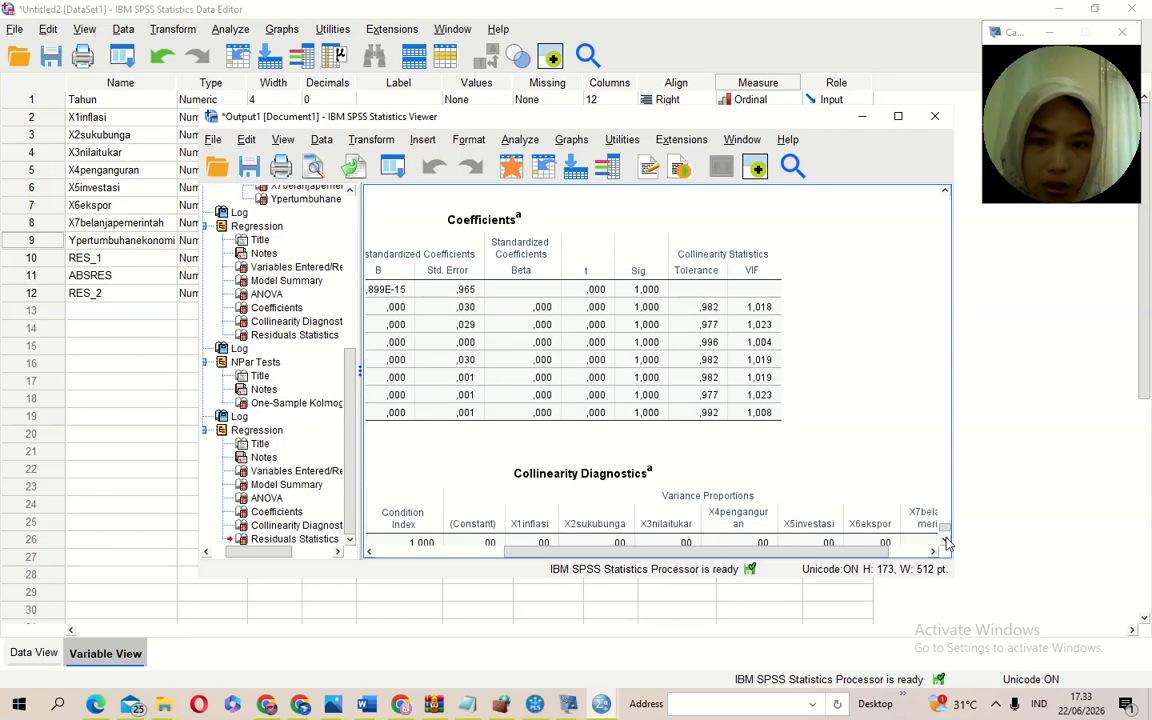
scroll(947, 543, down, 6)
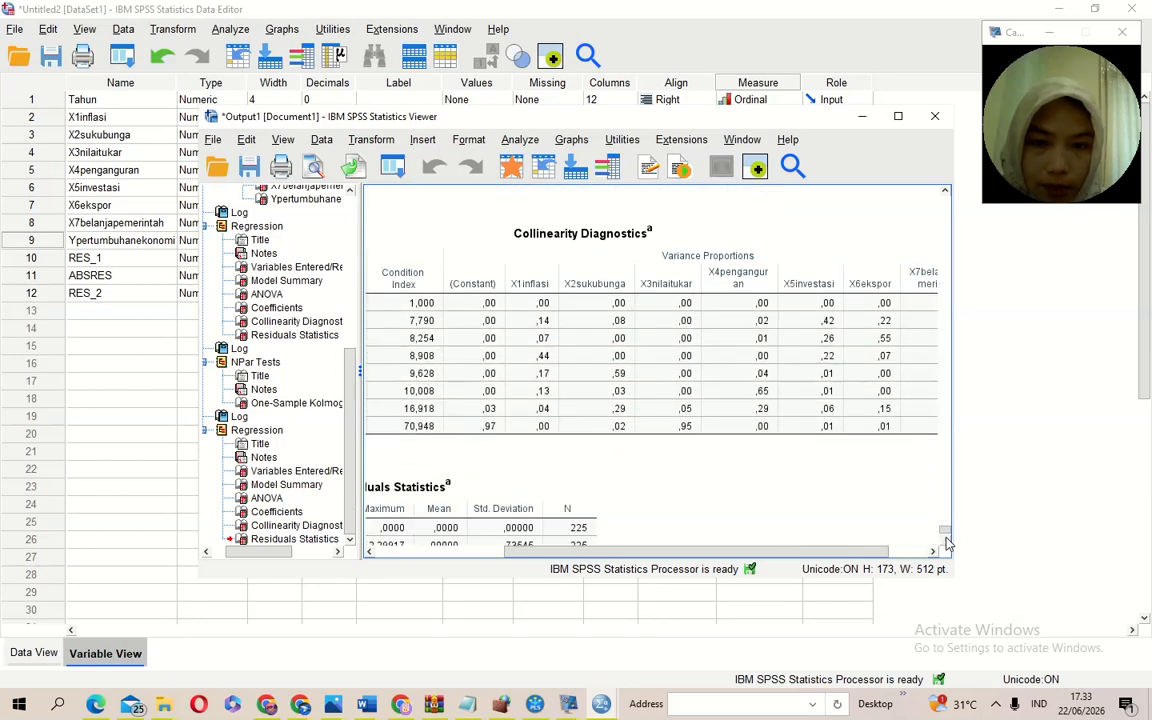
scroll(947, 543, down, 1)
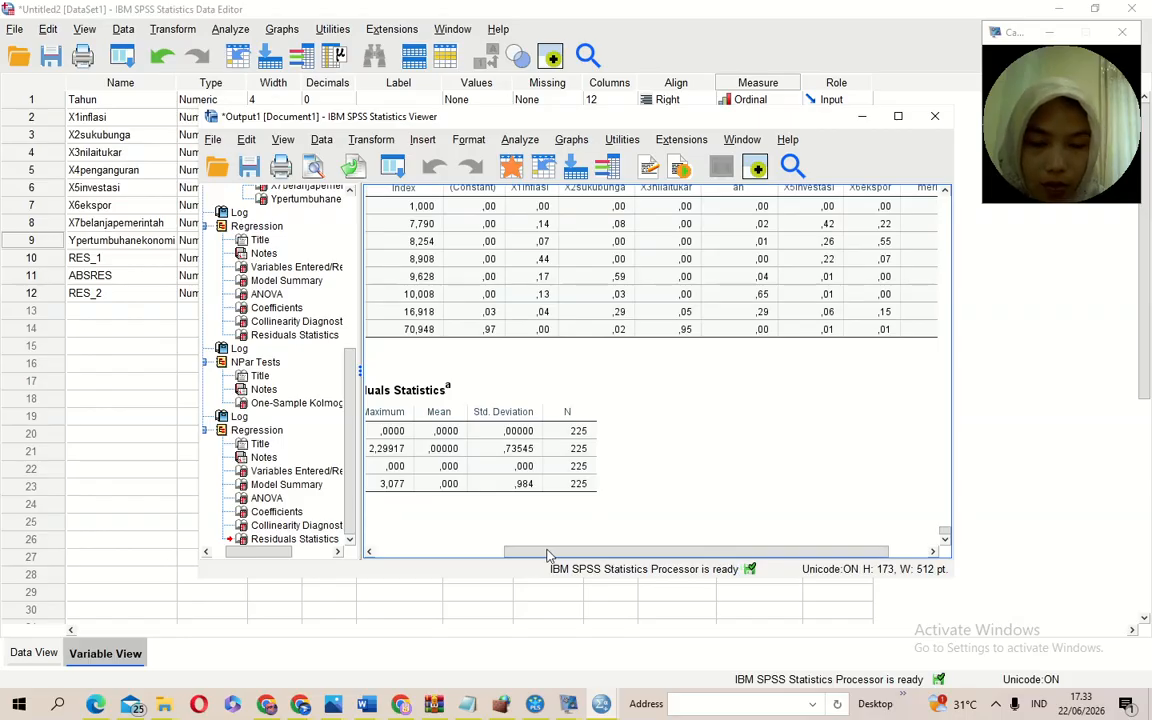
click(369, 552)
click(369, 553)
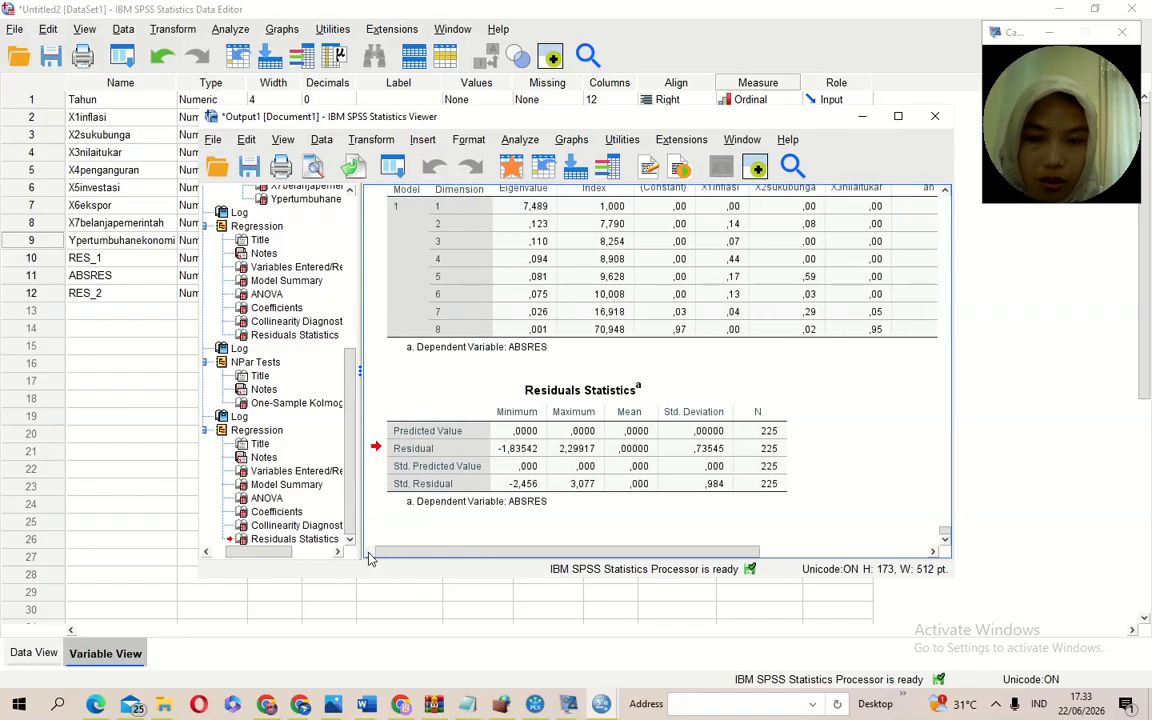
Examine the significance values in the ABSRES regression's ANOVA and Coefficients tables, continuing down to the Residuals Statistics table
click(948, 500)
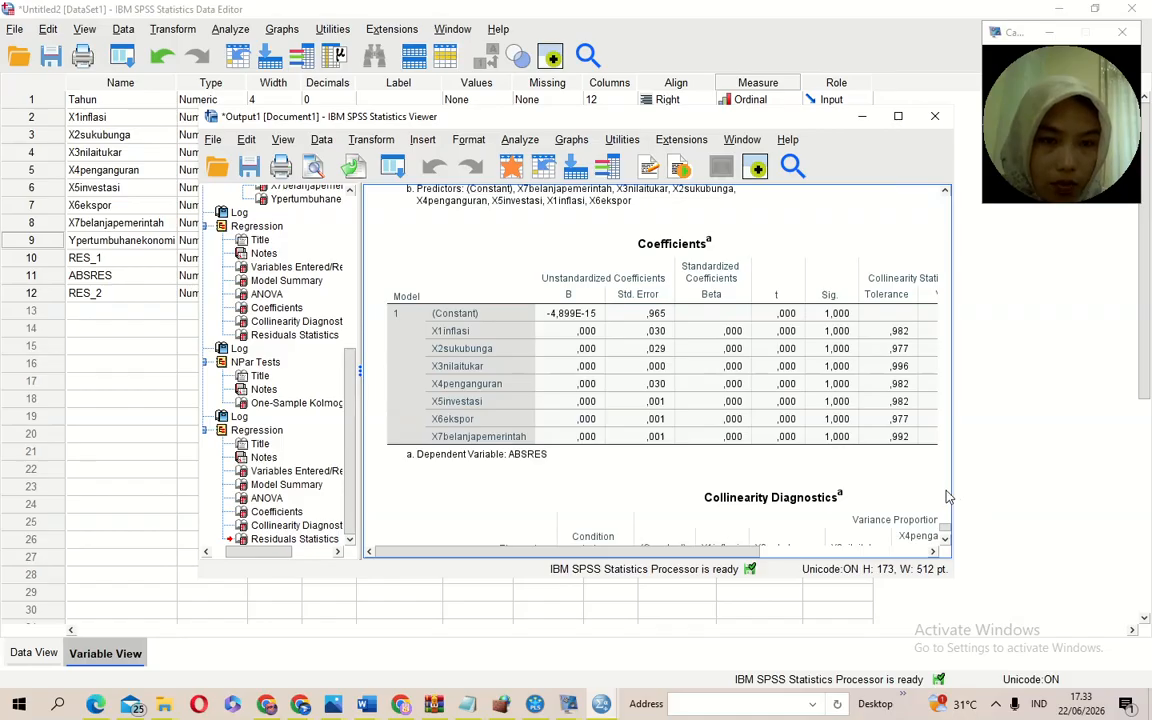
scroll(851, 441, up, 5)
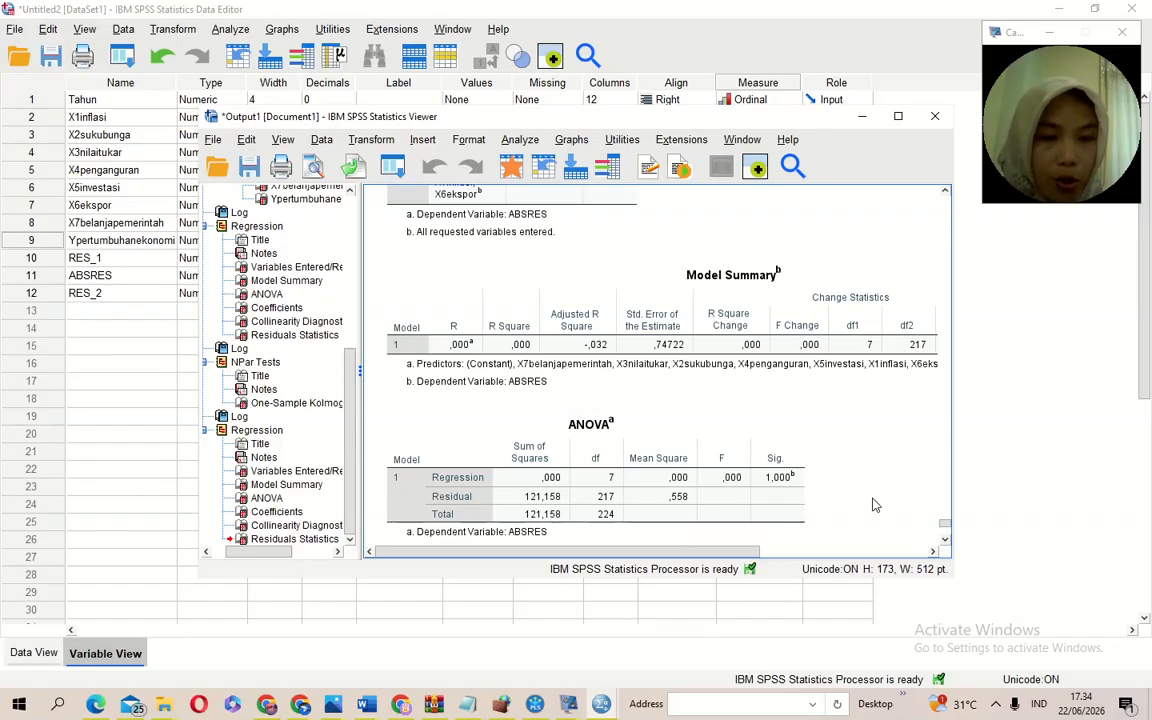
click(945, 541)
click(945, 541)
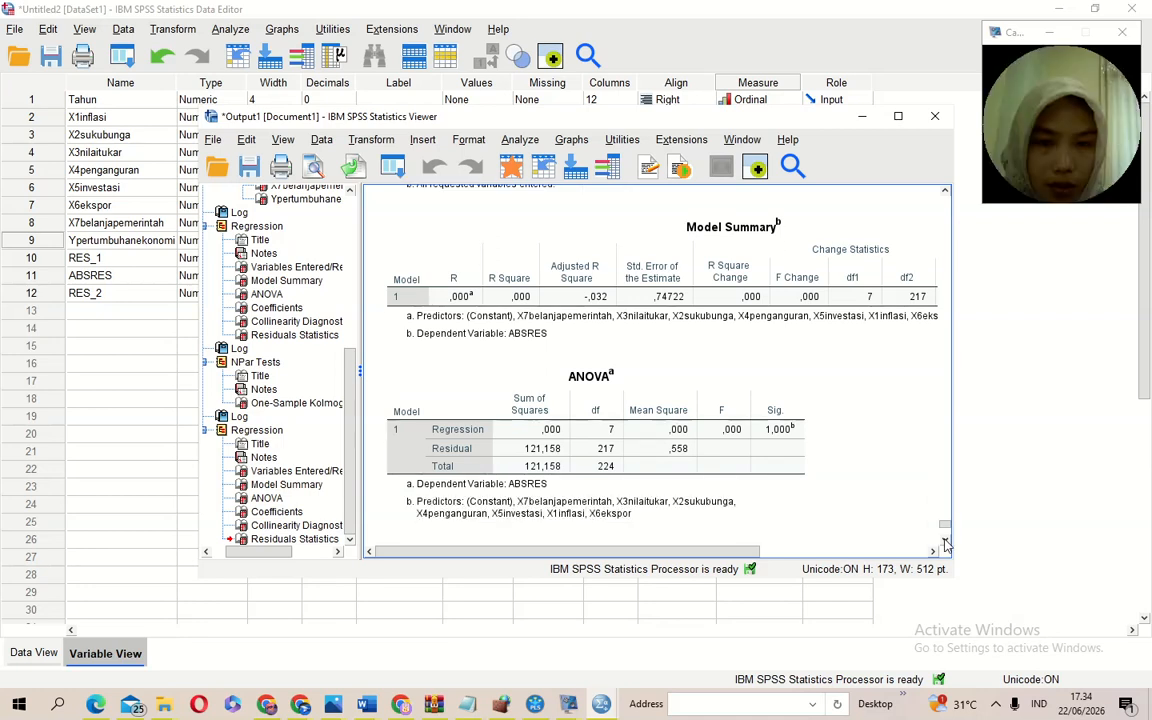
click(945, 541)
click(945, 541)
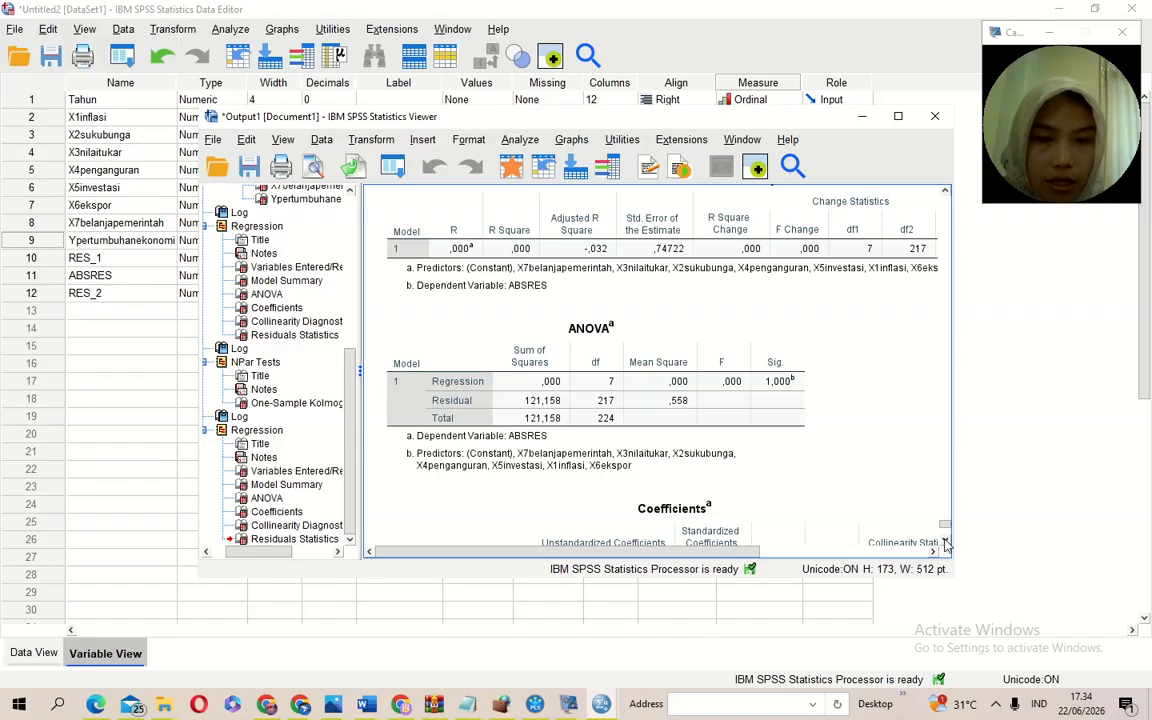
click(945, 541)
click(945, 541)
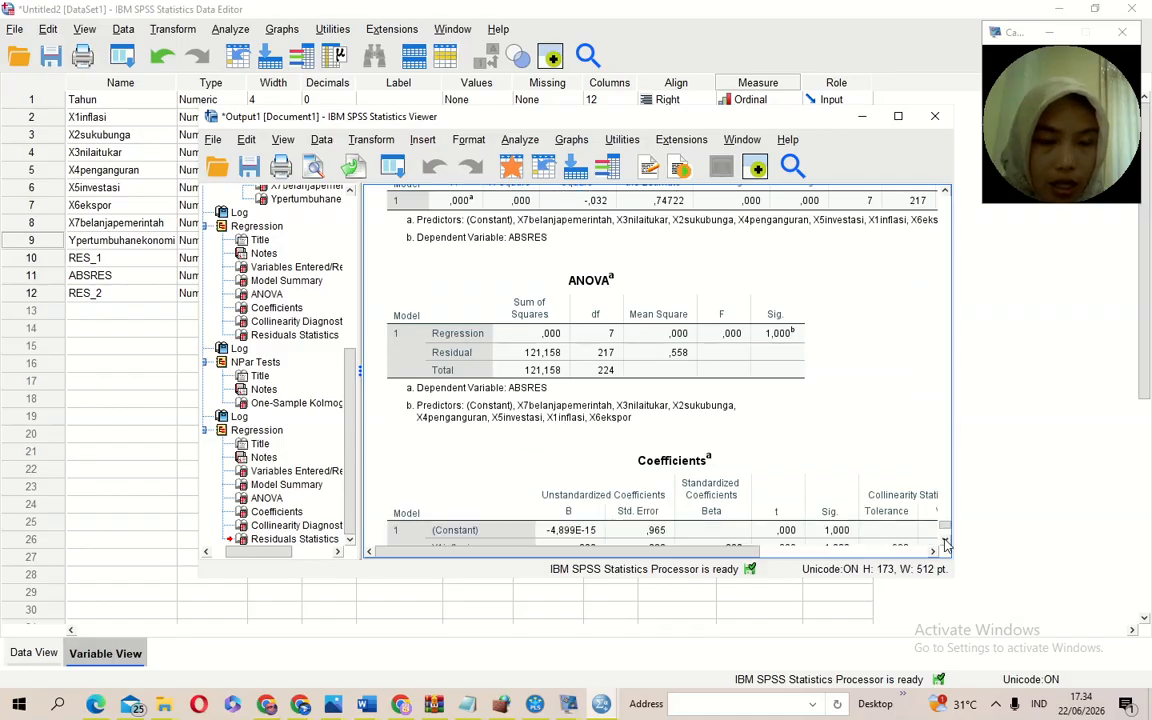
drag(945, 541, 946, 542)
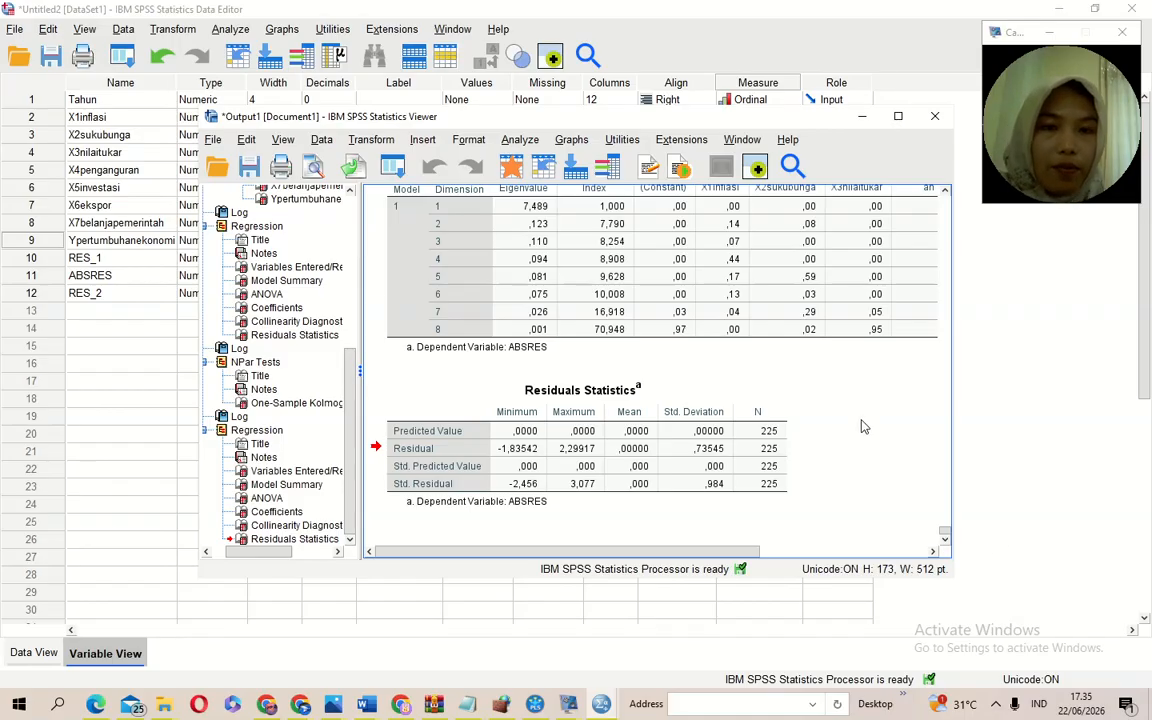
click(770, 405)
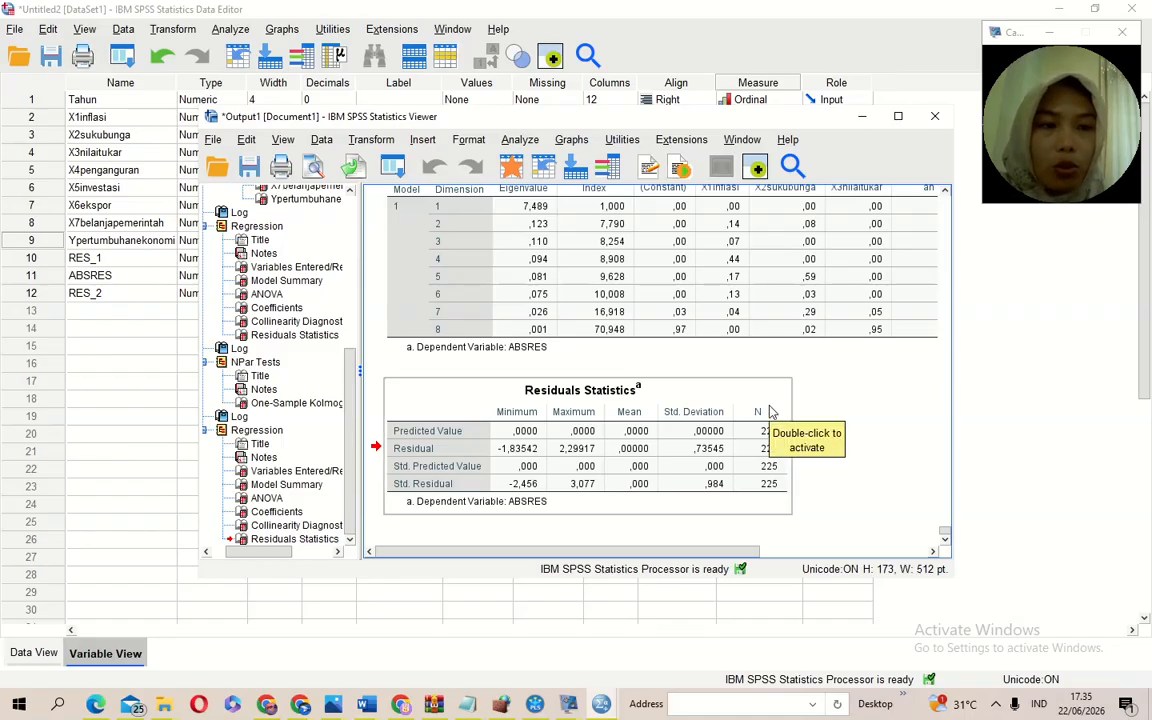
click(728, 528)
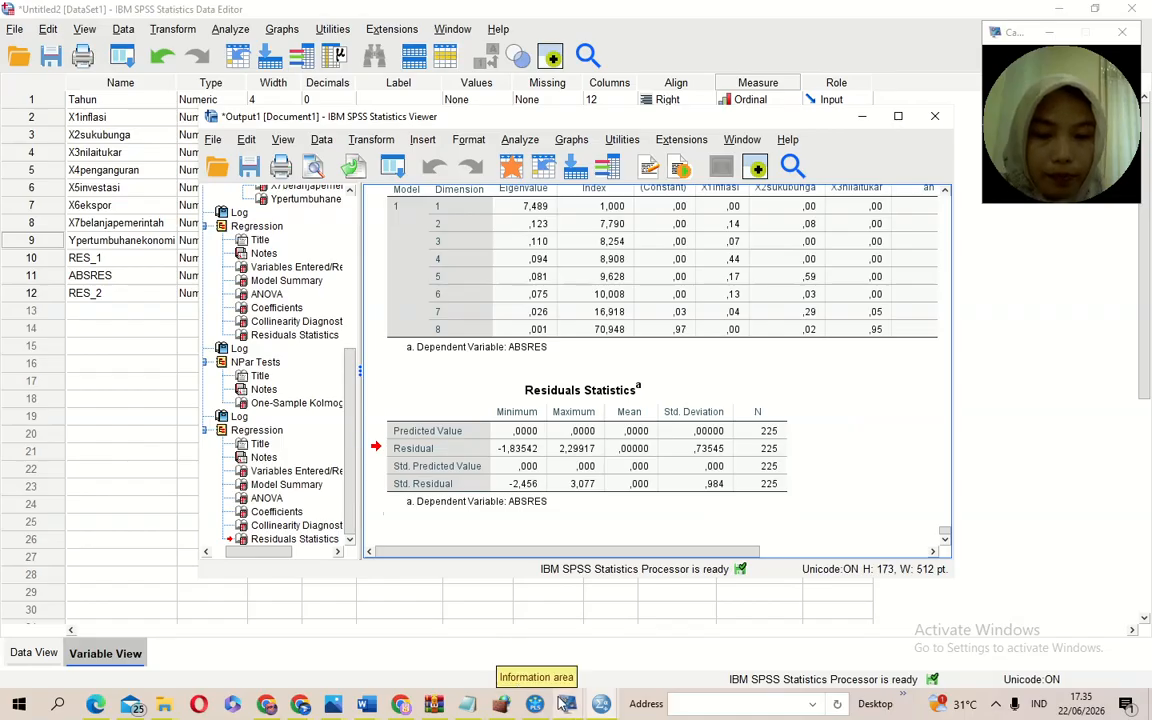
mouse_move(567, 704)
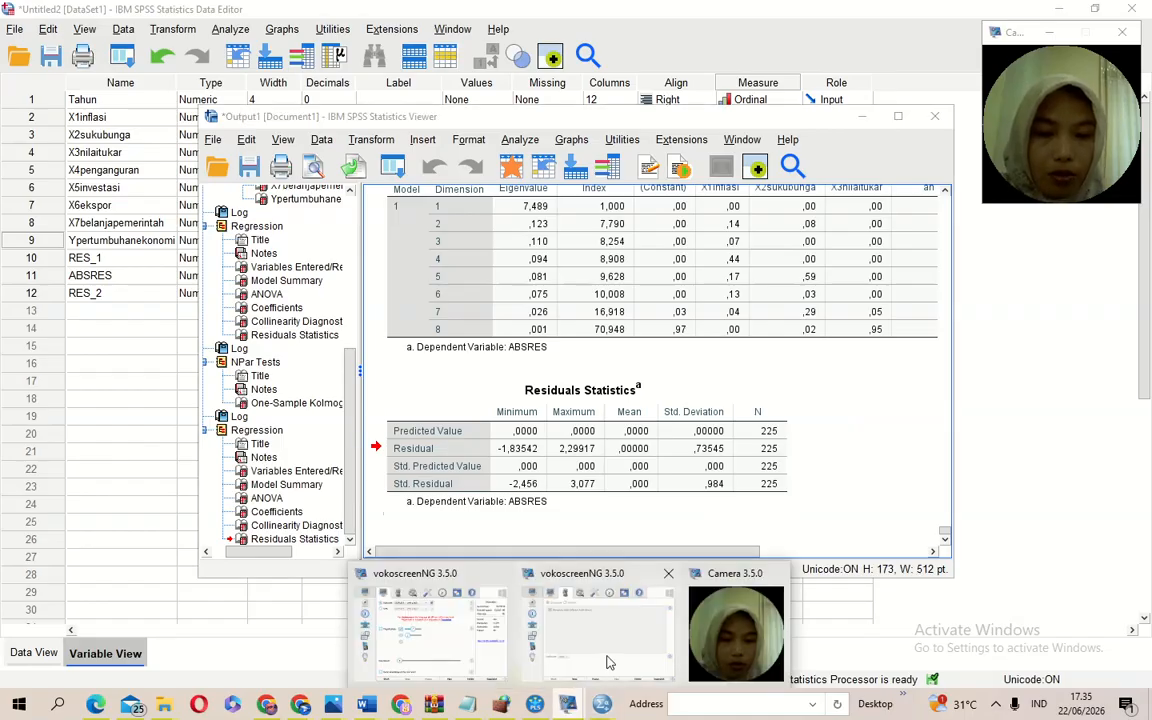
mouse_move(609, 658)
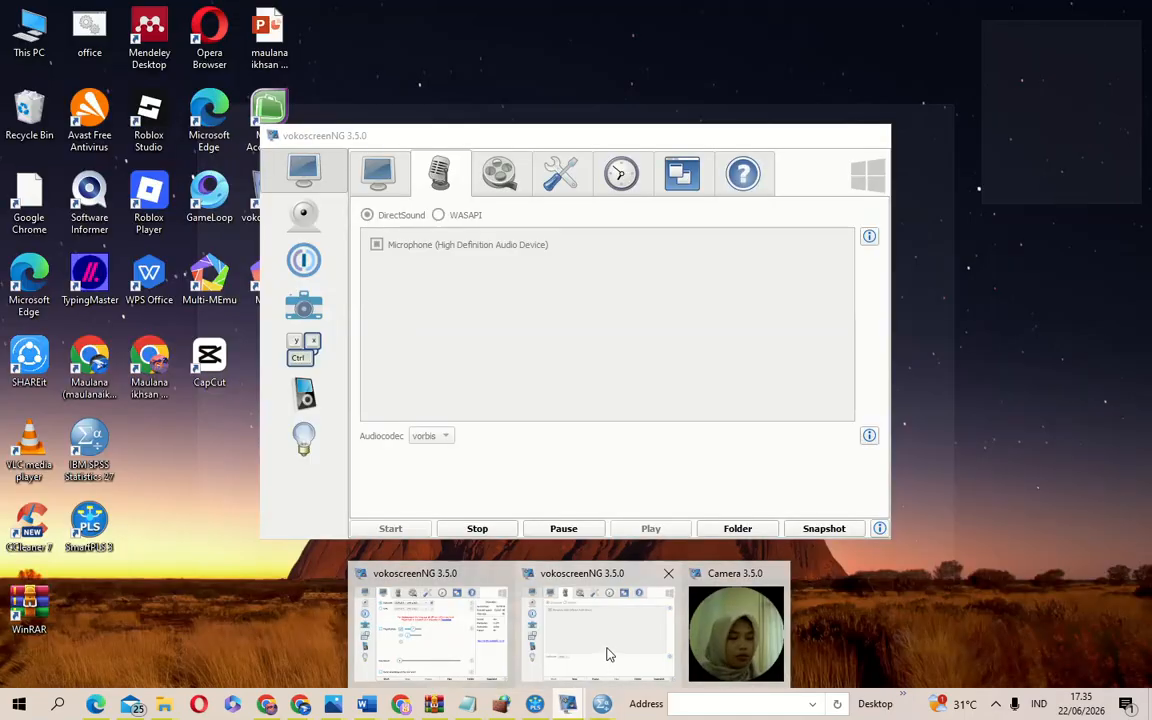
click(609, 652)
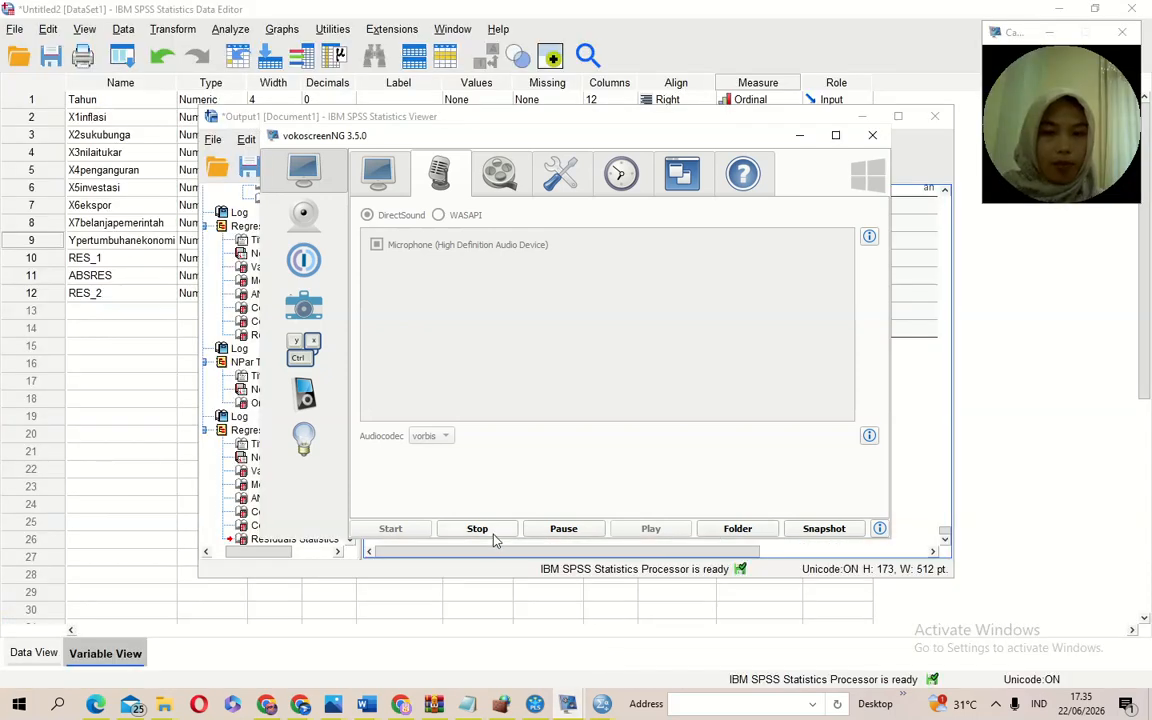